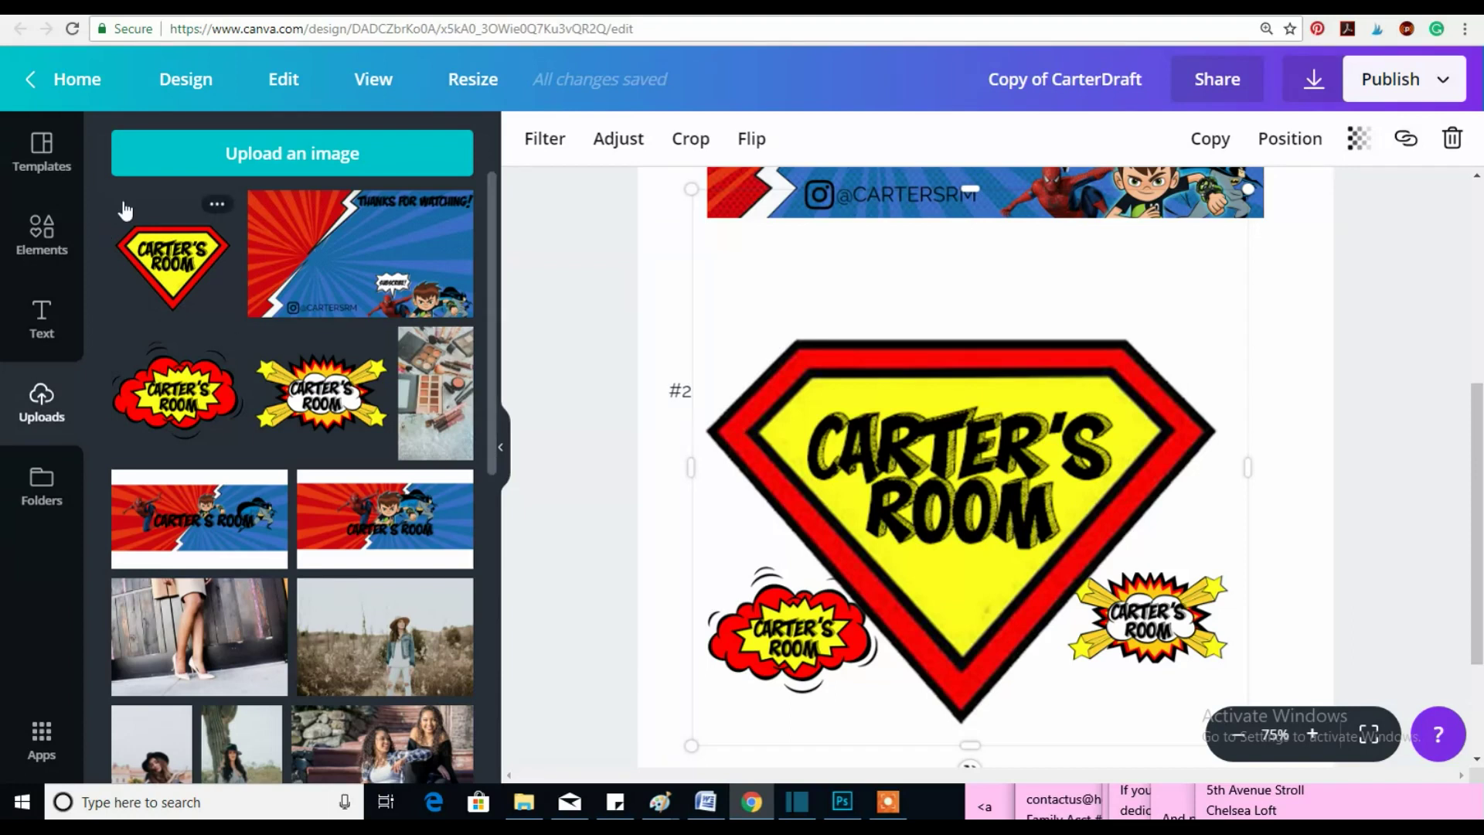
Scroll through the Copy of CarterDraft design with its 'Thanks for watching!' banner.
scroll(665, 388, "up", 2)
scroll(664, 388, "up", 4)
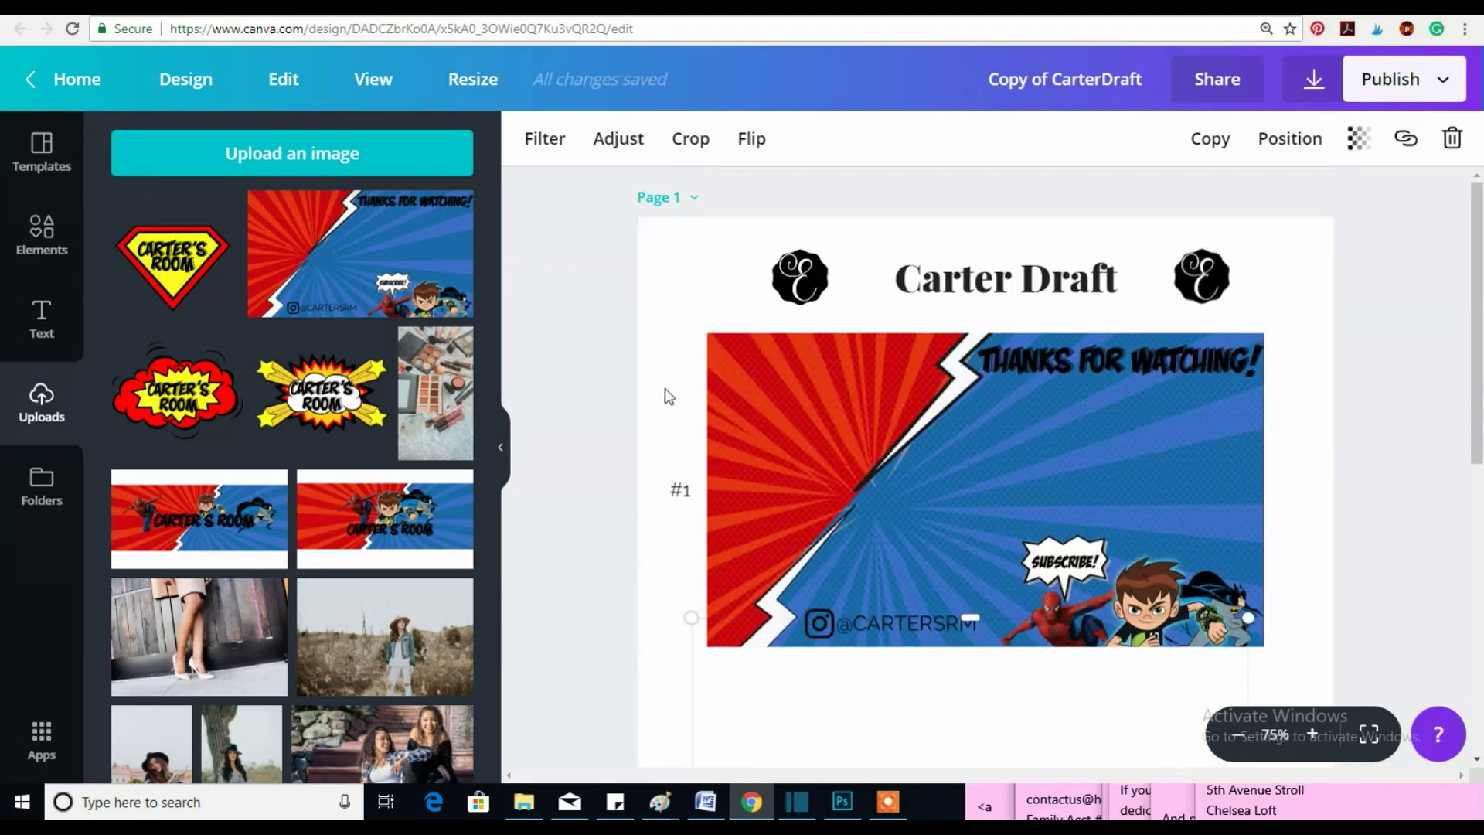
scroll(410, 317, "down", 15)
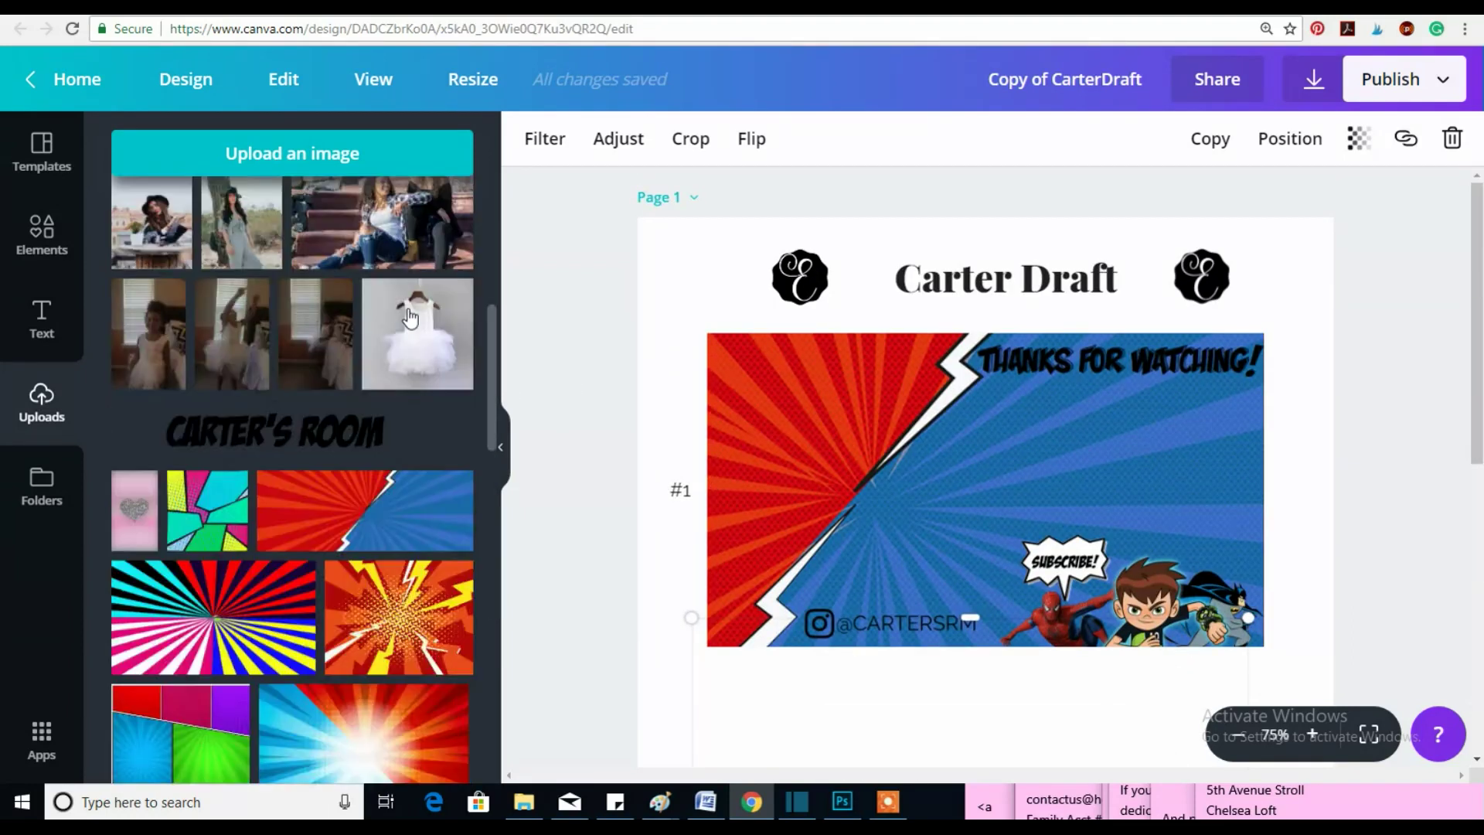
scroll(149, 440, "up", 15)
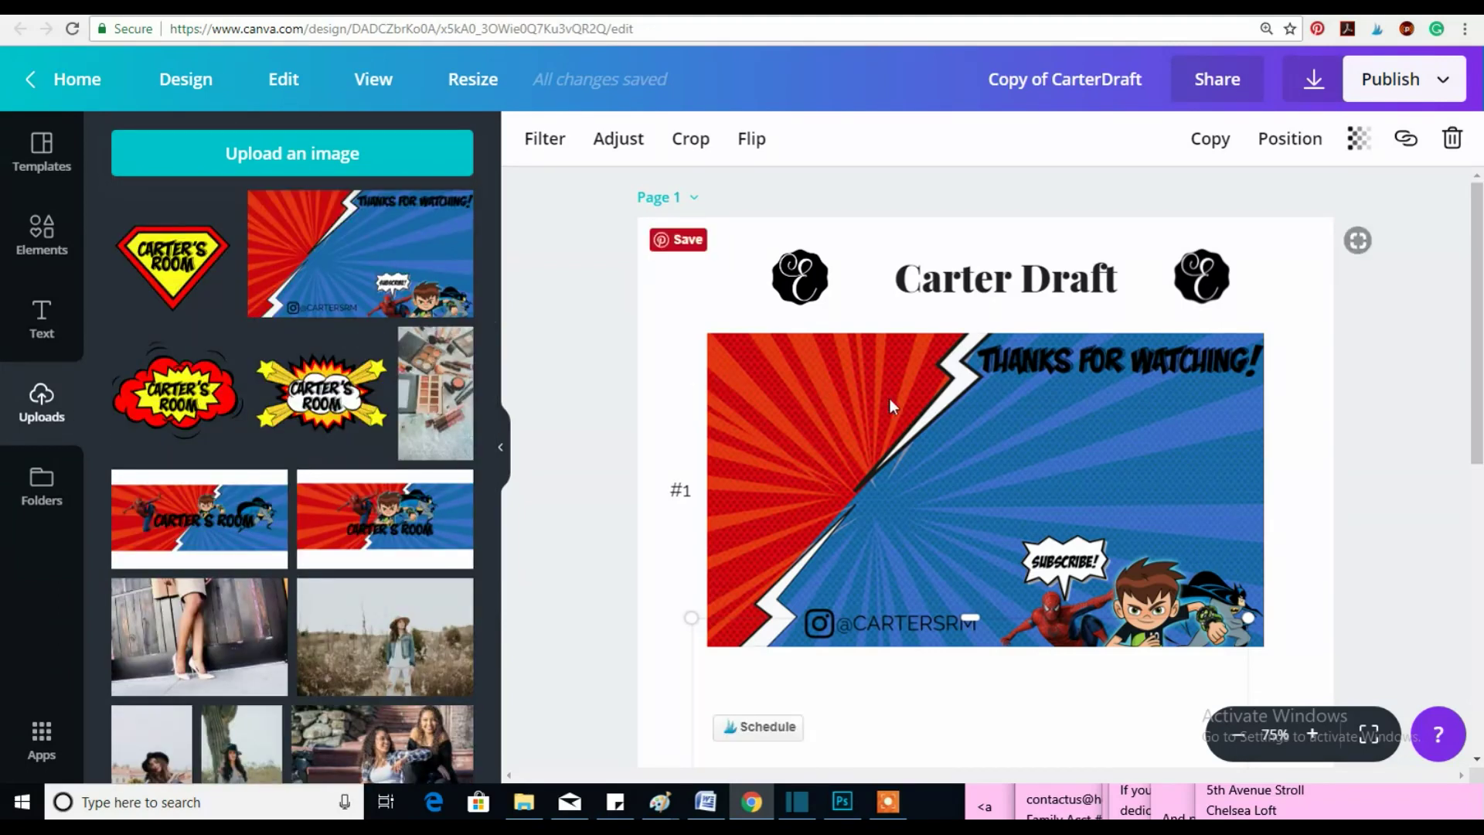
scroll(884, 407, "down", 5)
scroll(883, 407, "up", 5)
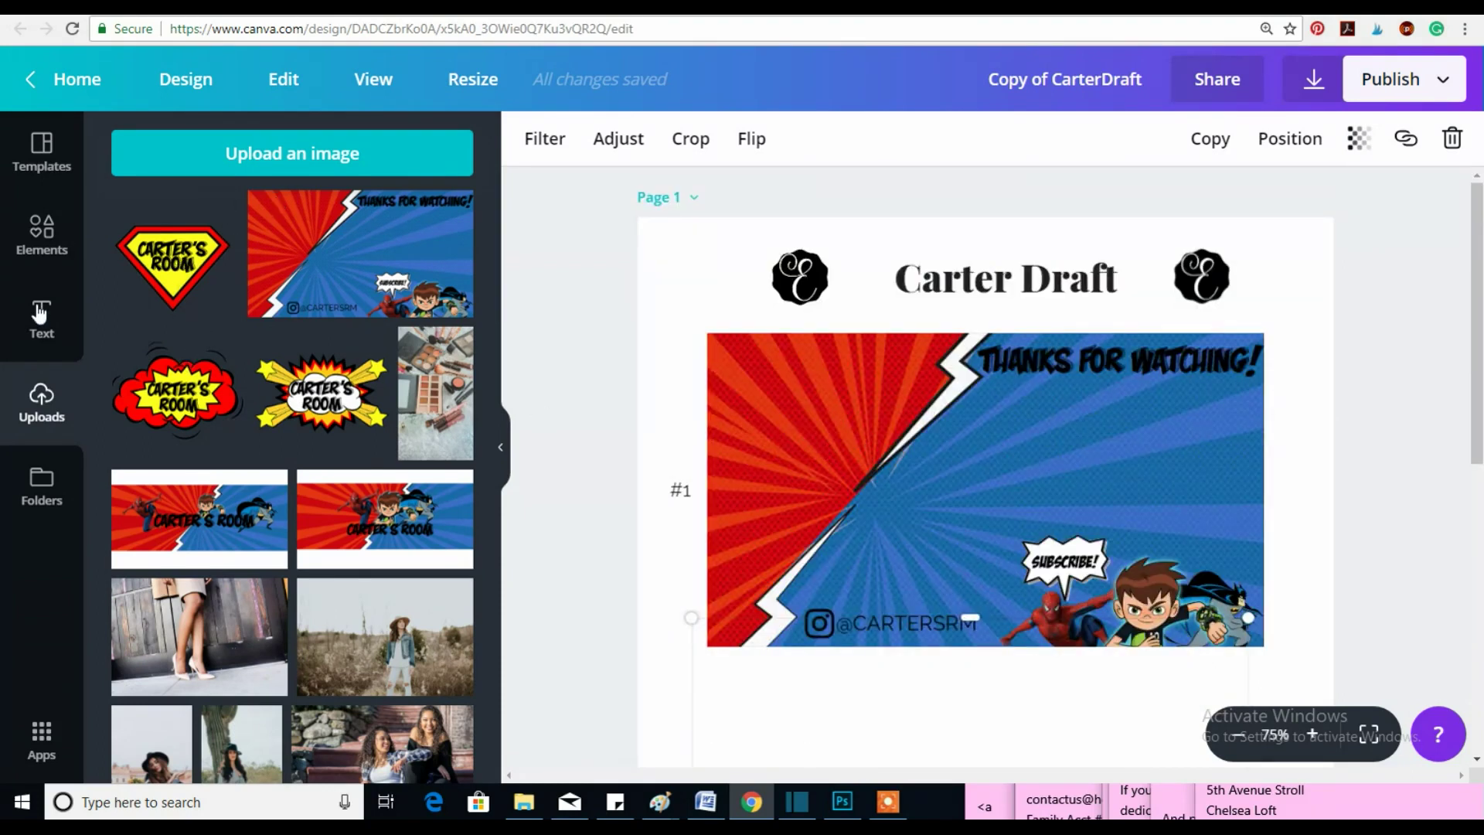
Open the Elements library and browse its photos, grids, shapes and charts.
left_click(41, 232)
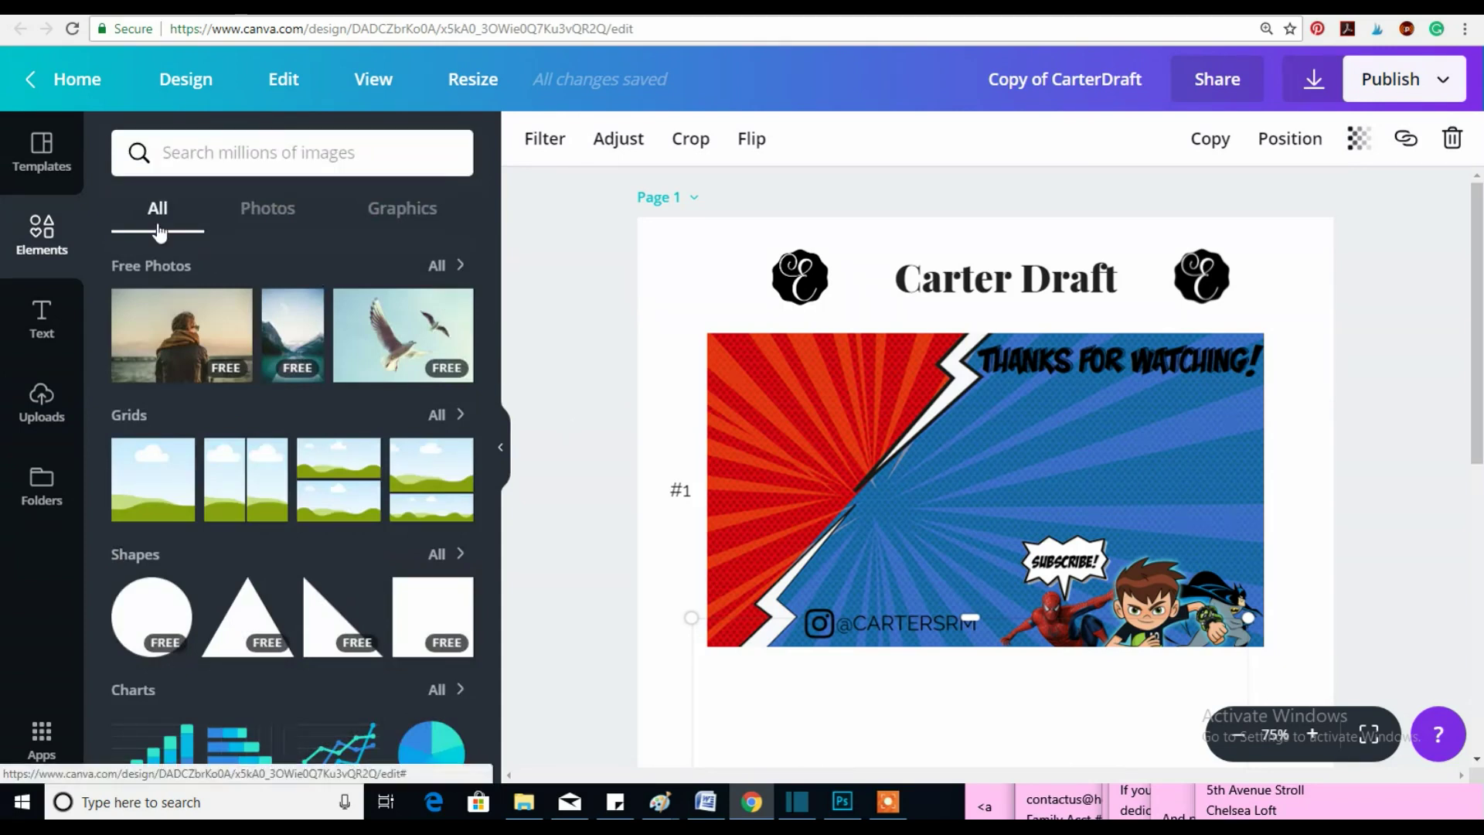
scroll(295, 364, "down", 4)
scroll(294, 364, "down", 2)
scroll(294, 364, "up", 6)
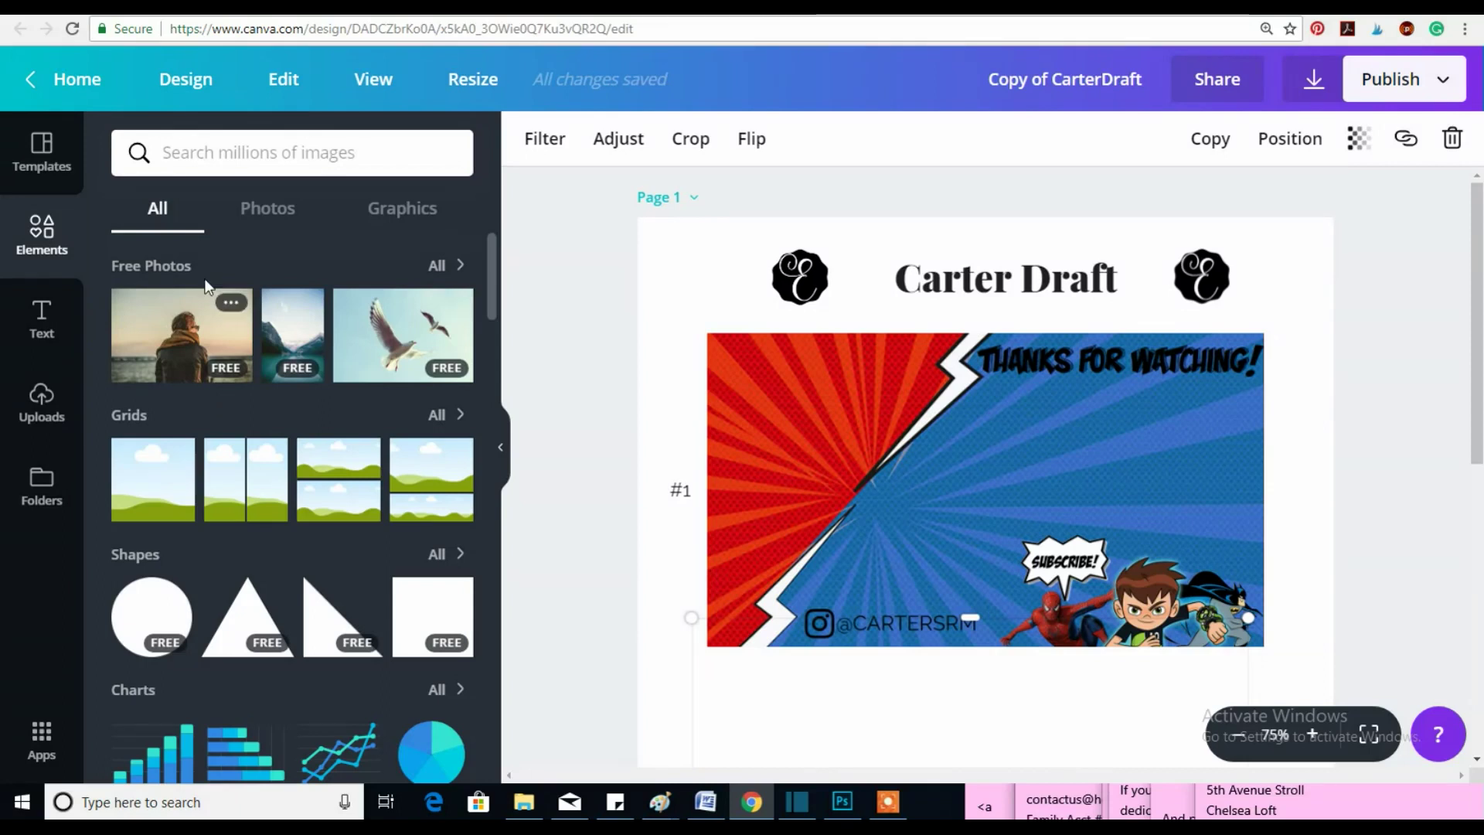
scroll(312, 547, "down", 5)
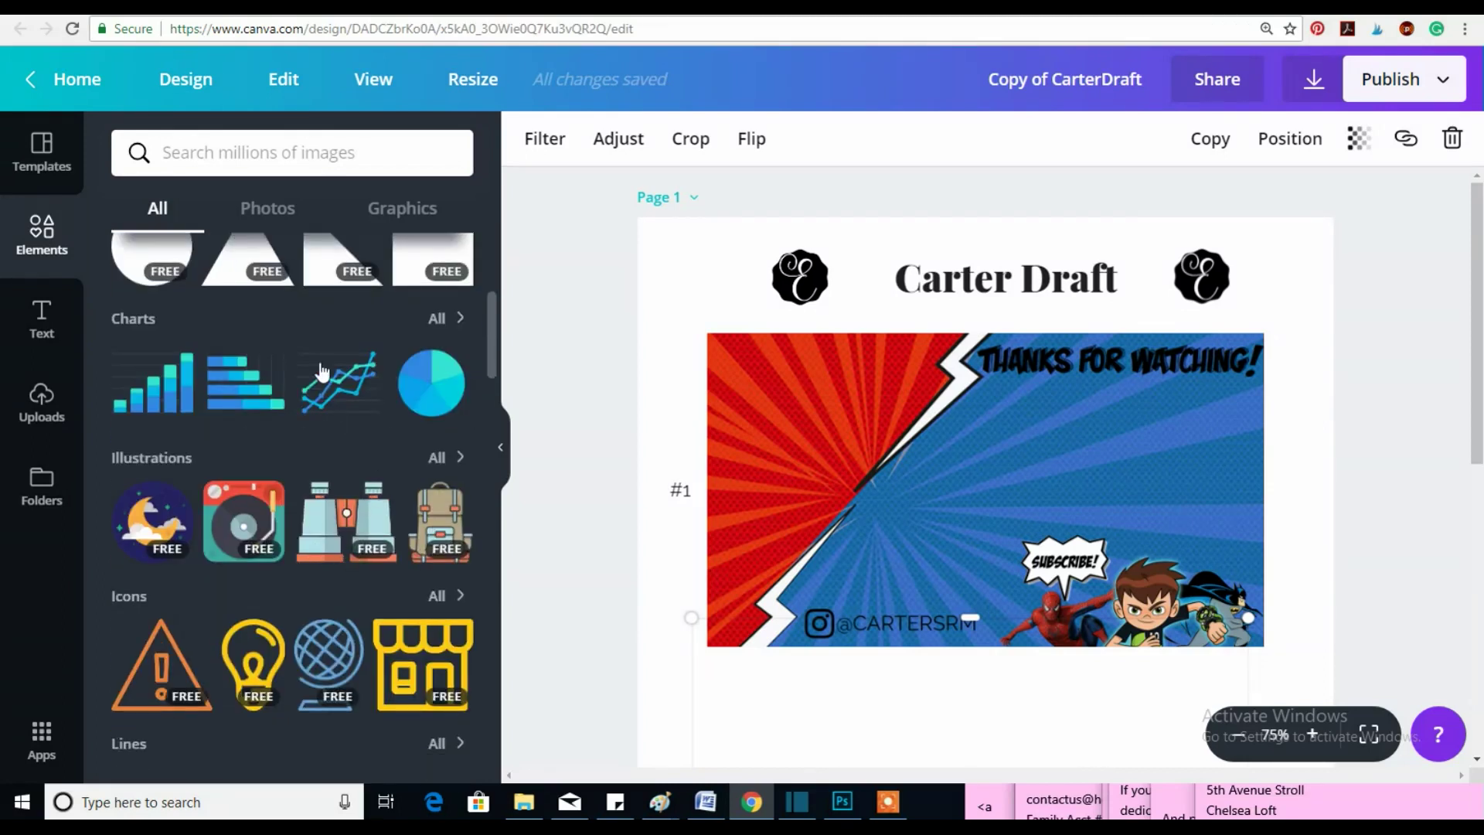
scroll(317, 356, "down", 5)
scroll(317, 356, "down", 5)
scroll(302, 460, "down", 8)
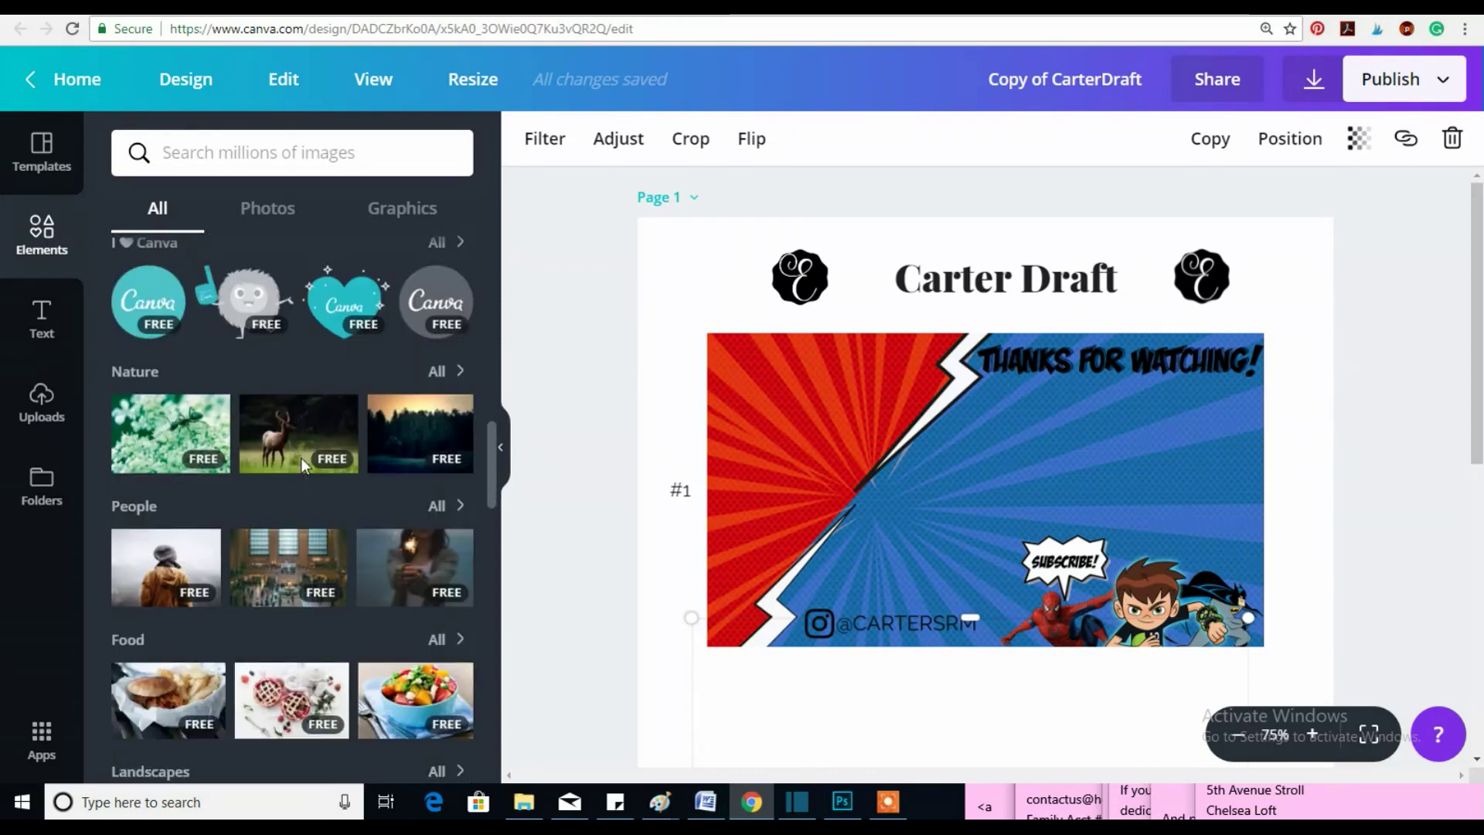
scroll(318, 533, "down", 8)
scroll(229, 490, "up", 20)
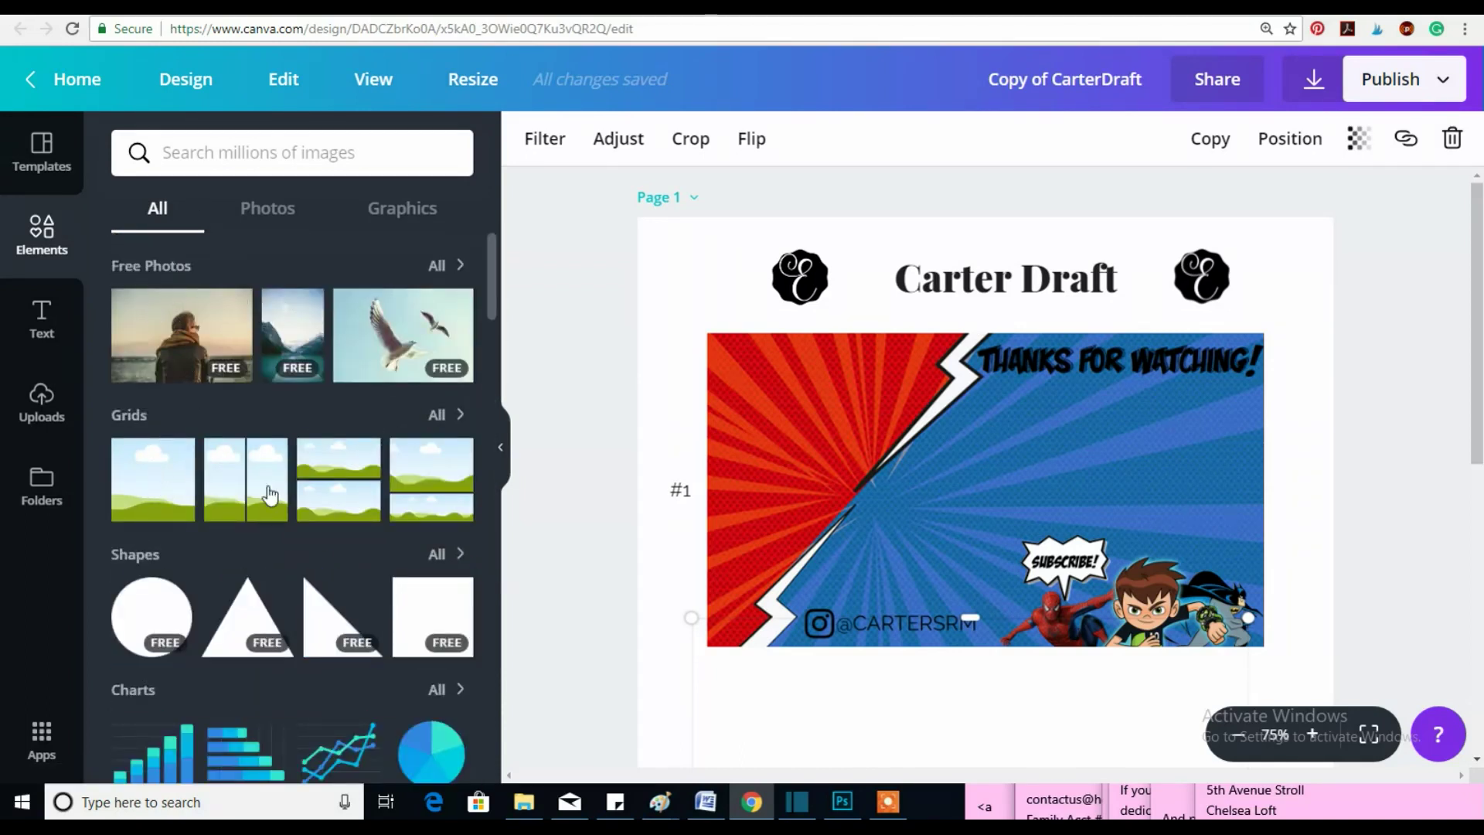
scroll(348, 498, "down", 5)
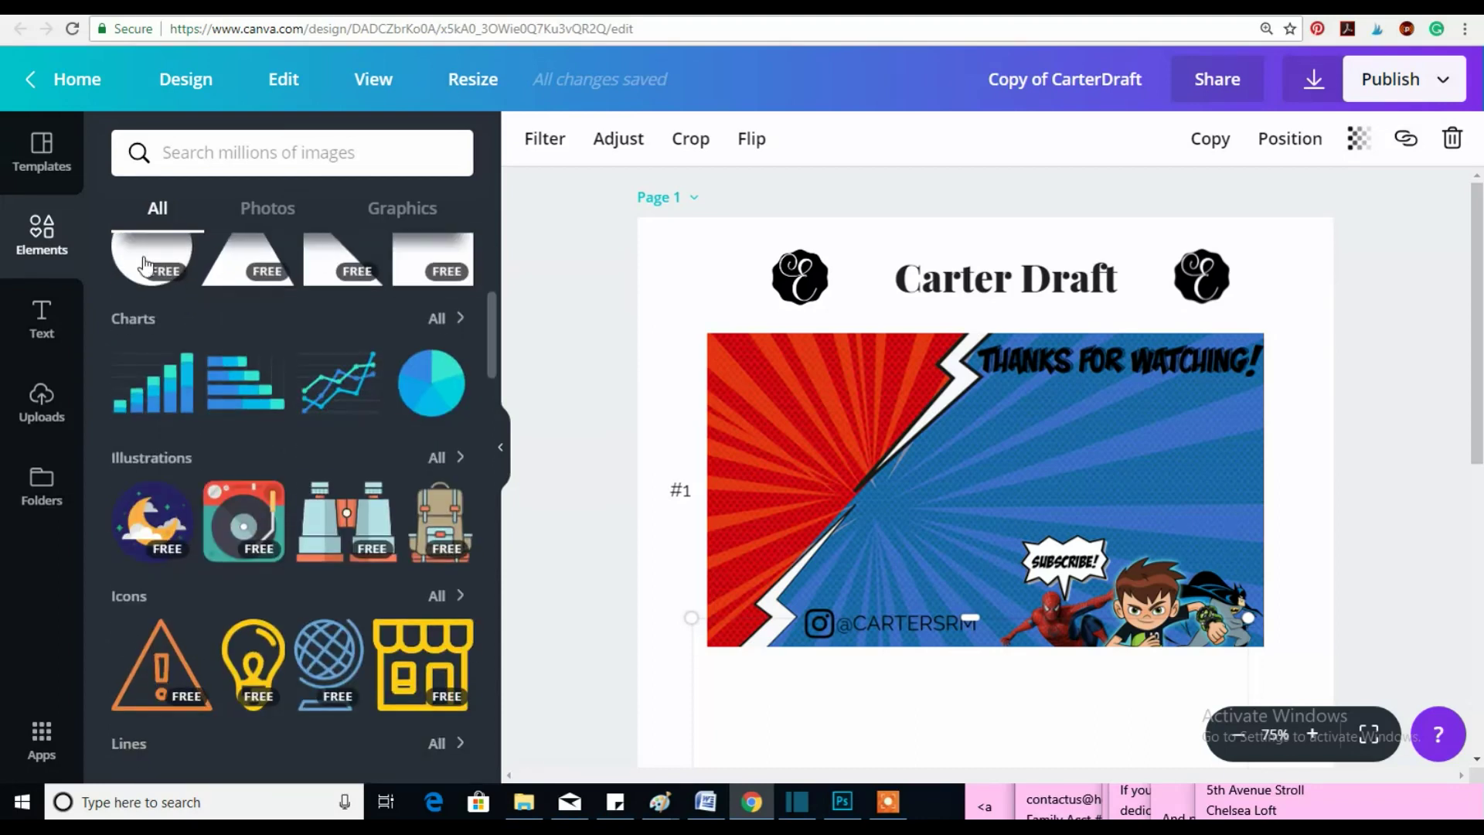
scroll(359, 680, "down", 9)
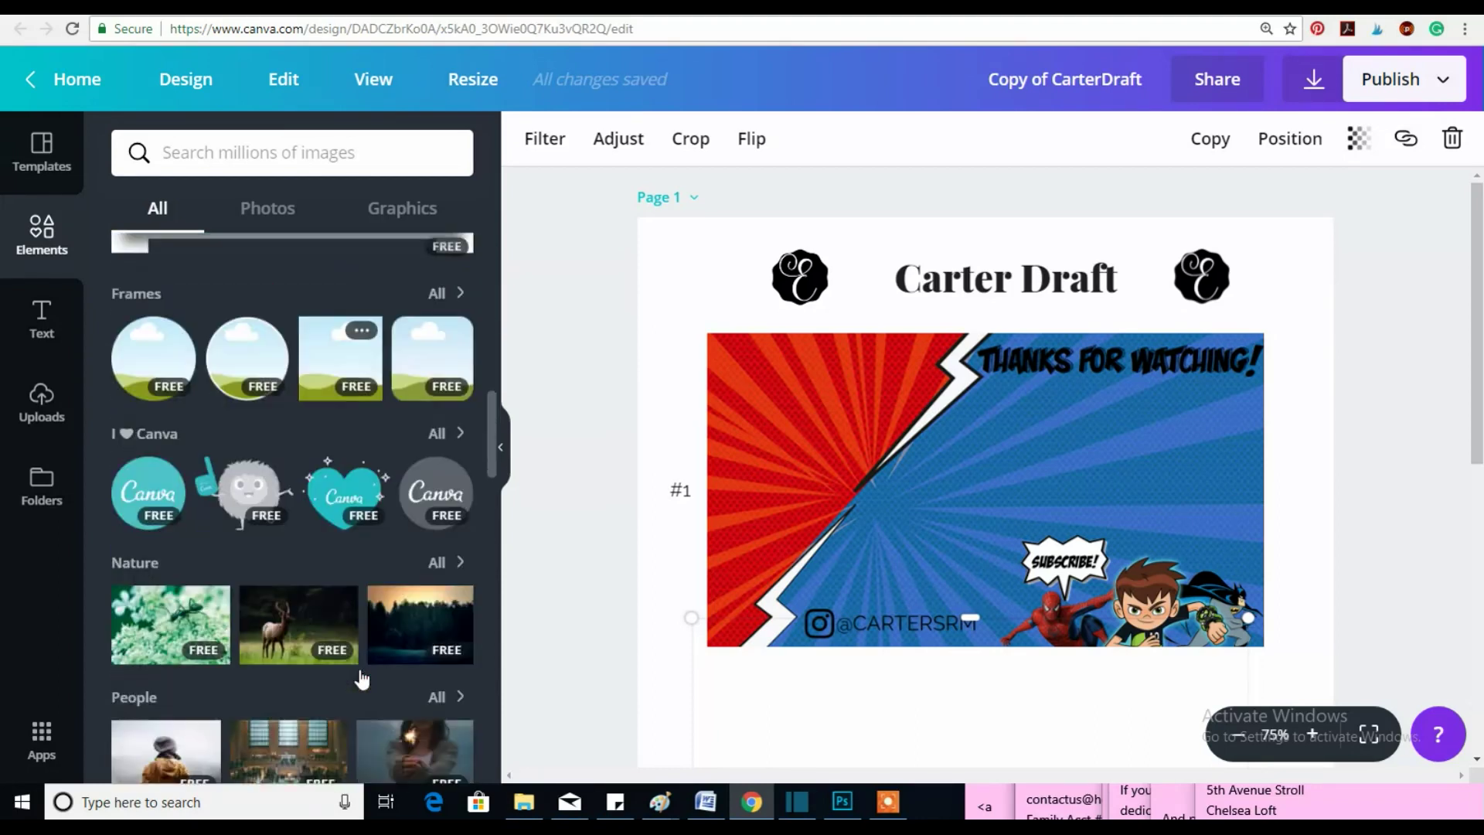
scroll(277, 435, "up", 3)
scroll(277, 441, "down", 15)
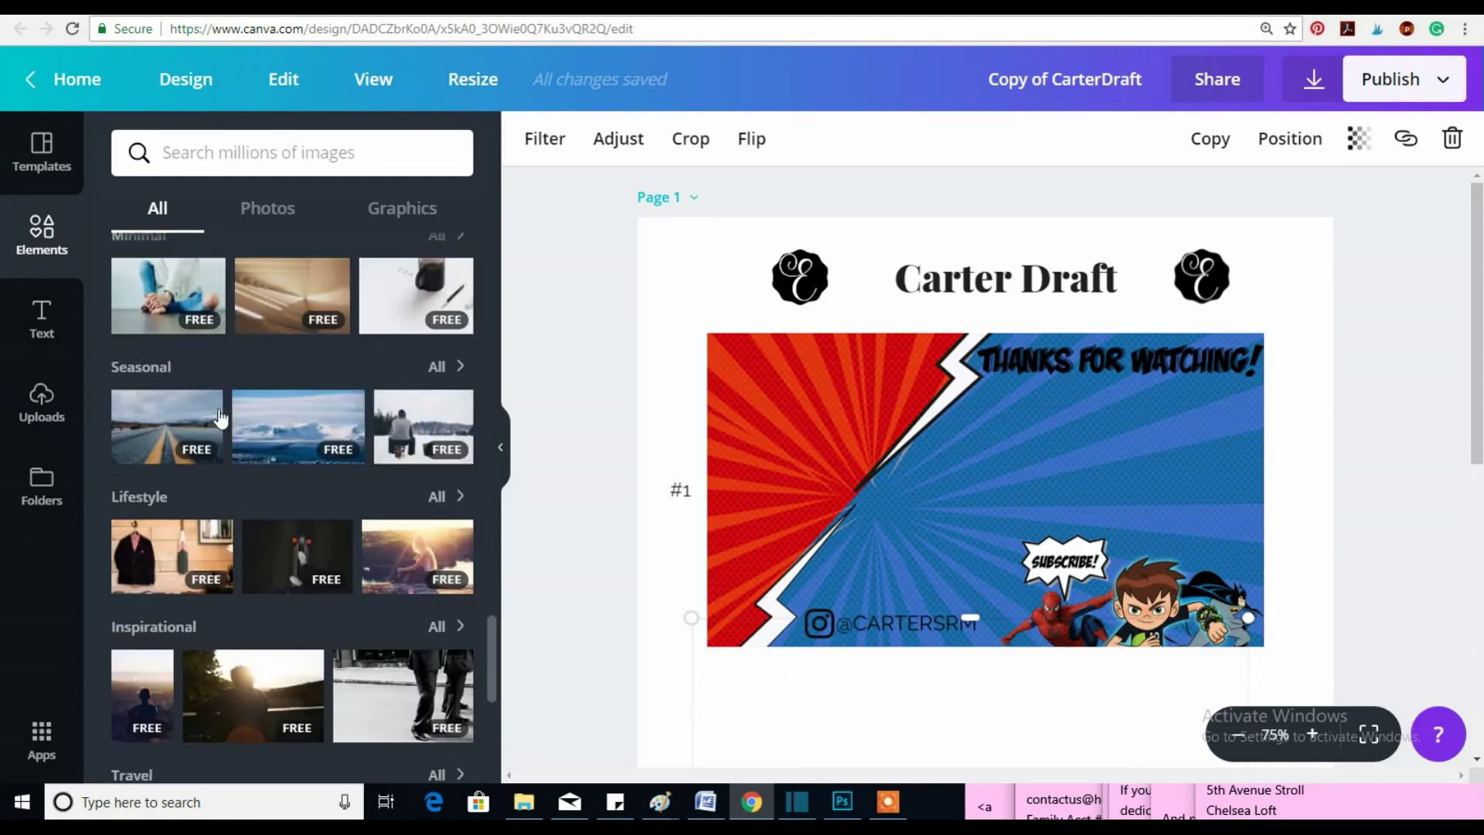
Show the Text panel and browse its free text styles and combinations.
left_click(41, 316)
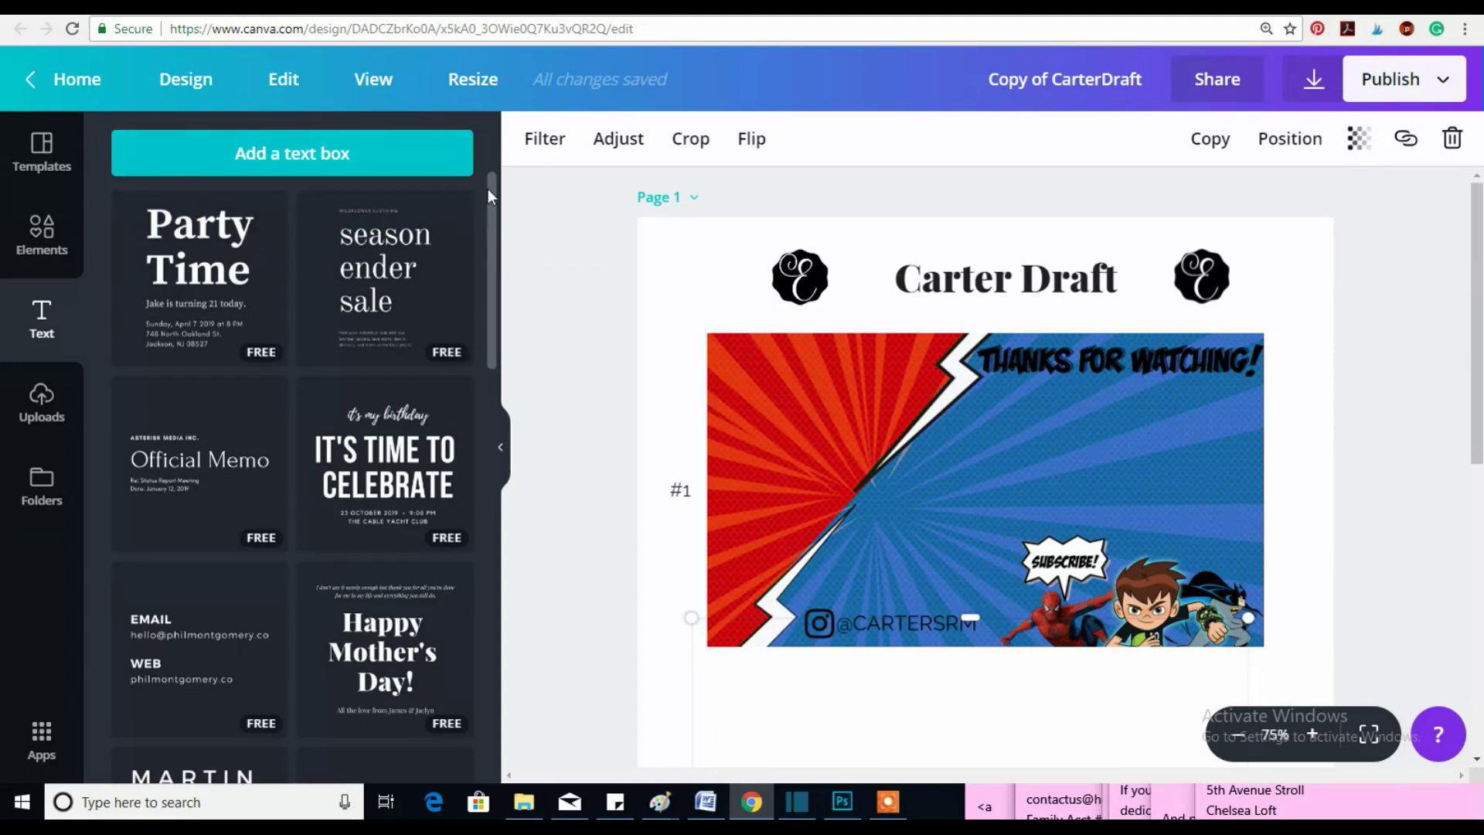
mouse_move(493, 188)
left_mouse_down()
mouse_move(493, 295)
mouse_move(494, 160)
left_mouse_up()
scroll(357, 539, "down", 5)
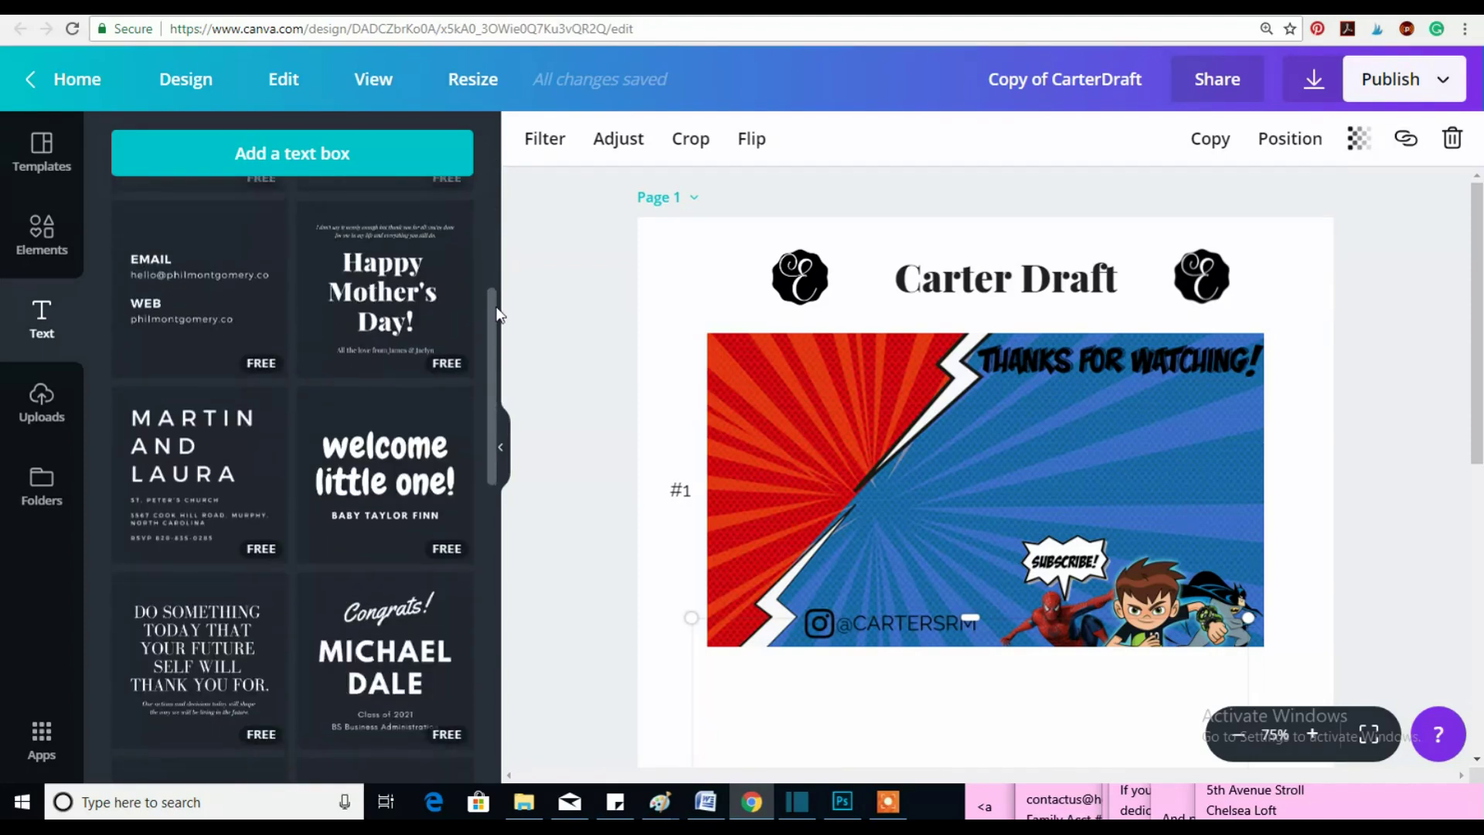
scroll(453, 508, "down", 12)
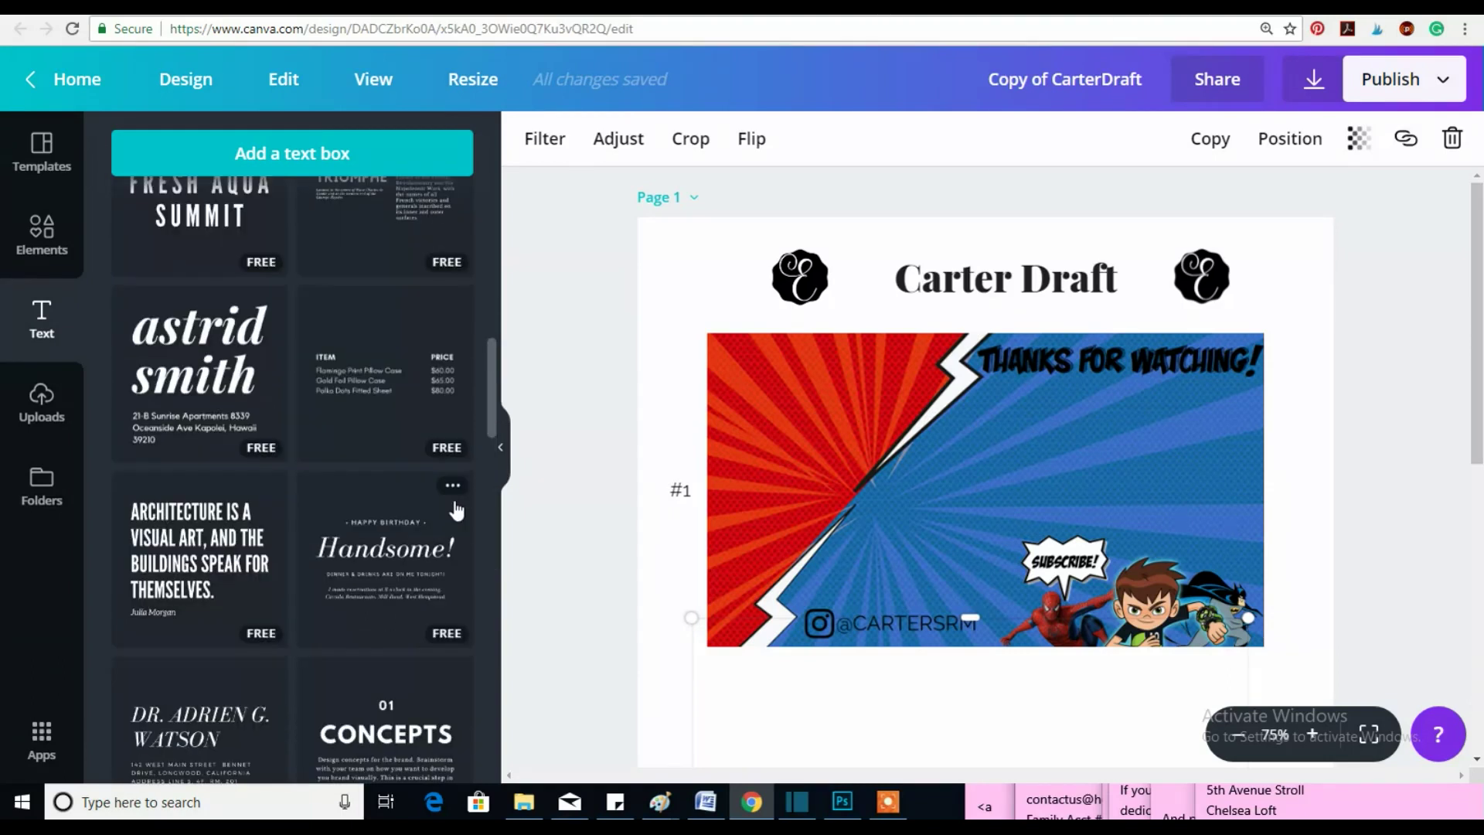
scroll(425, 421, "up", 2)
scroll(430, 433, "down", 15)
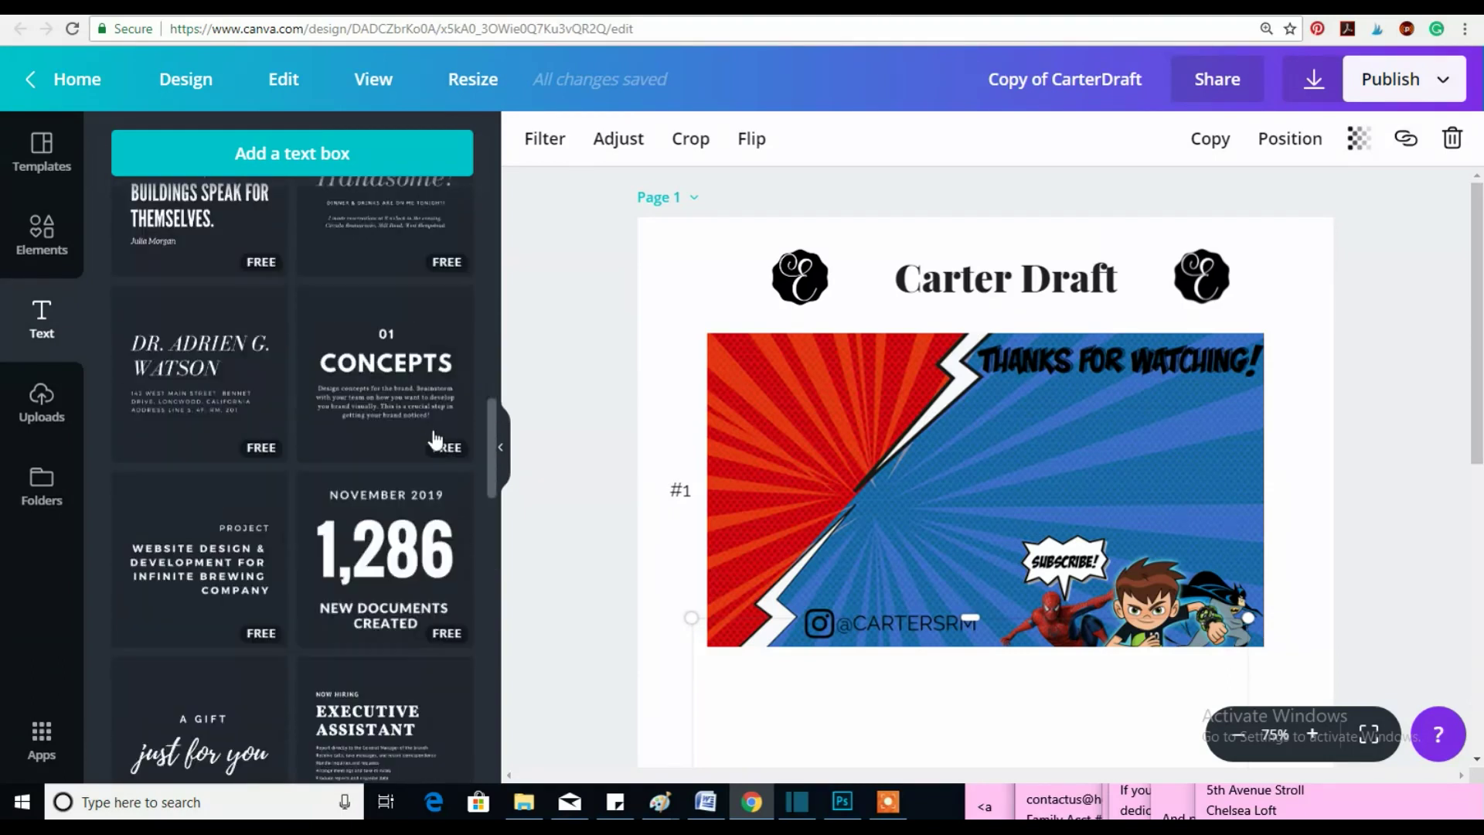
scroll(471, 494, "down", 20)
scroll(493, 637, "down", 3)
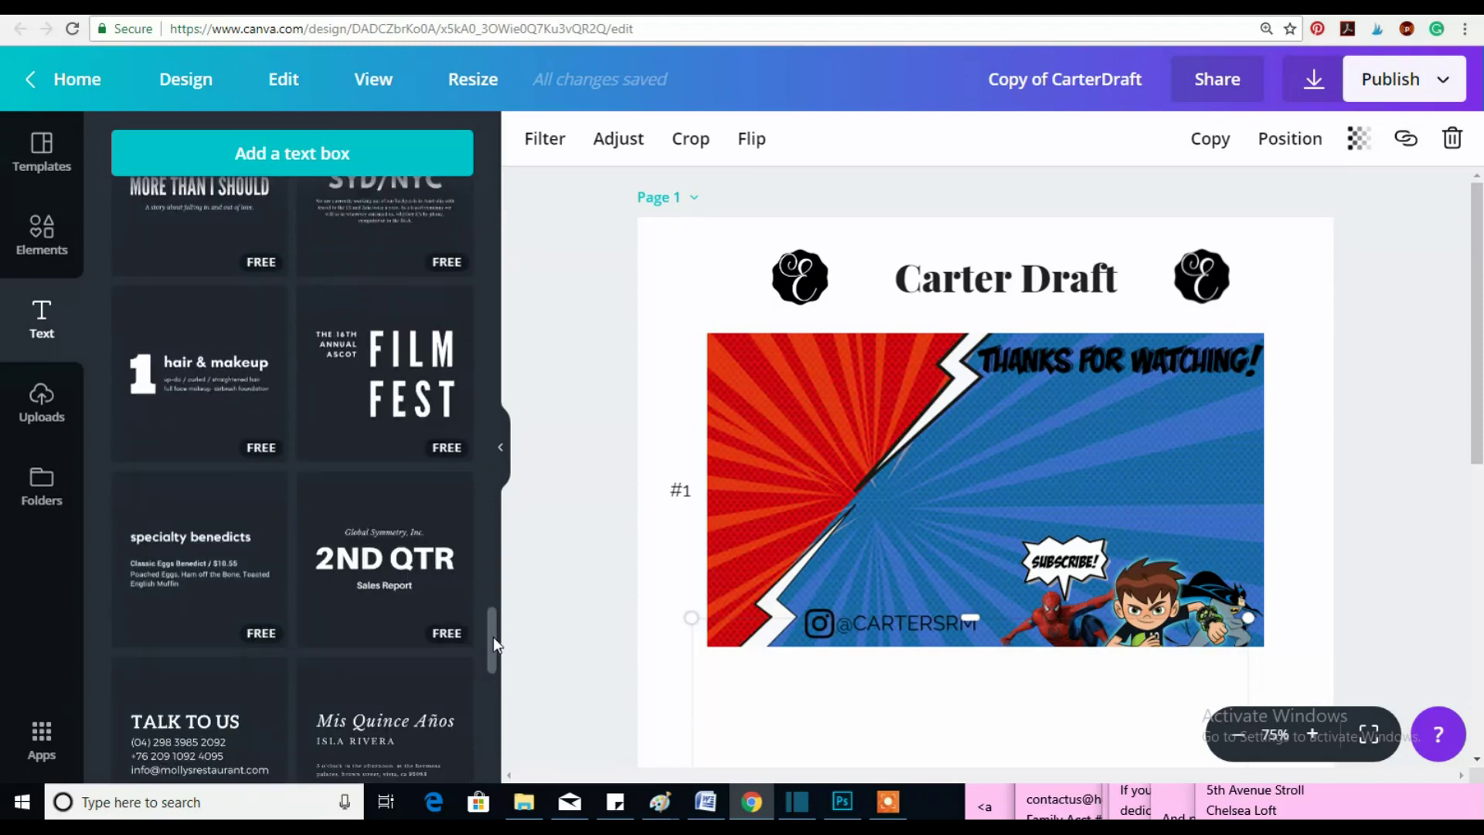
scroll(487, 695, "down", 10)
scroll(493, 643, "down", 1)
scroll(492, 615, "up", 5)
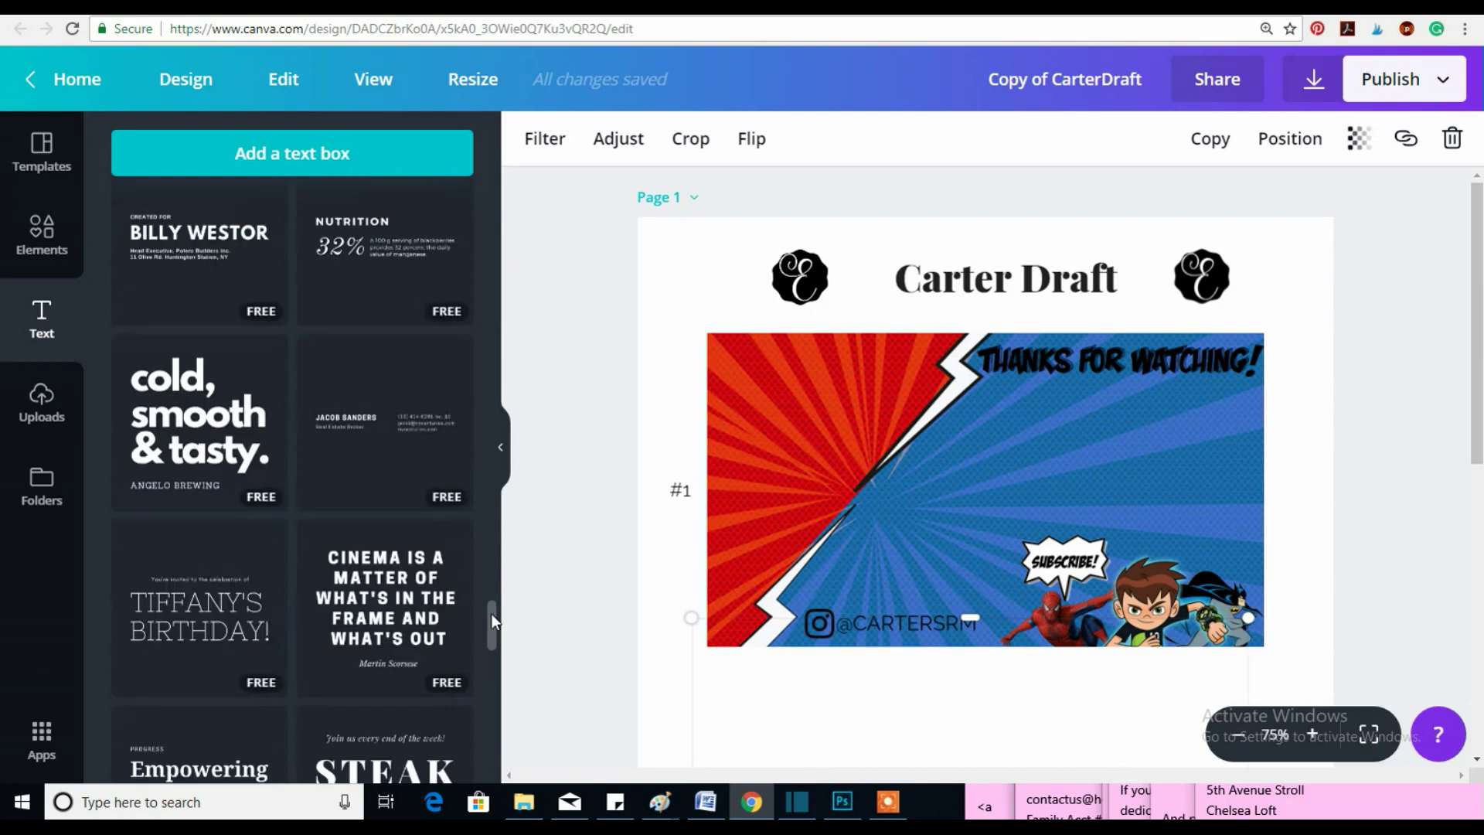
scroll(491, 613, "up", 4)
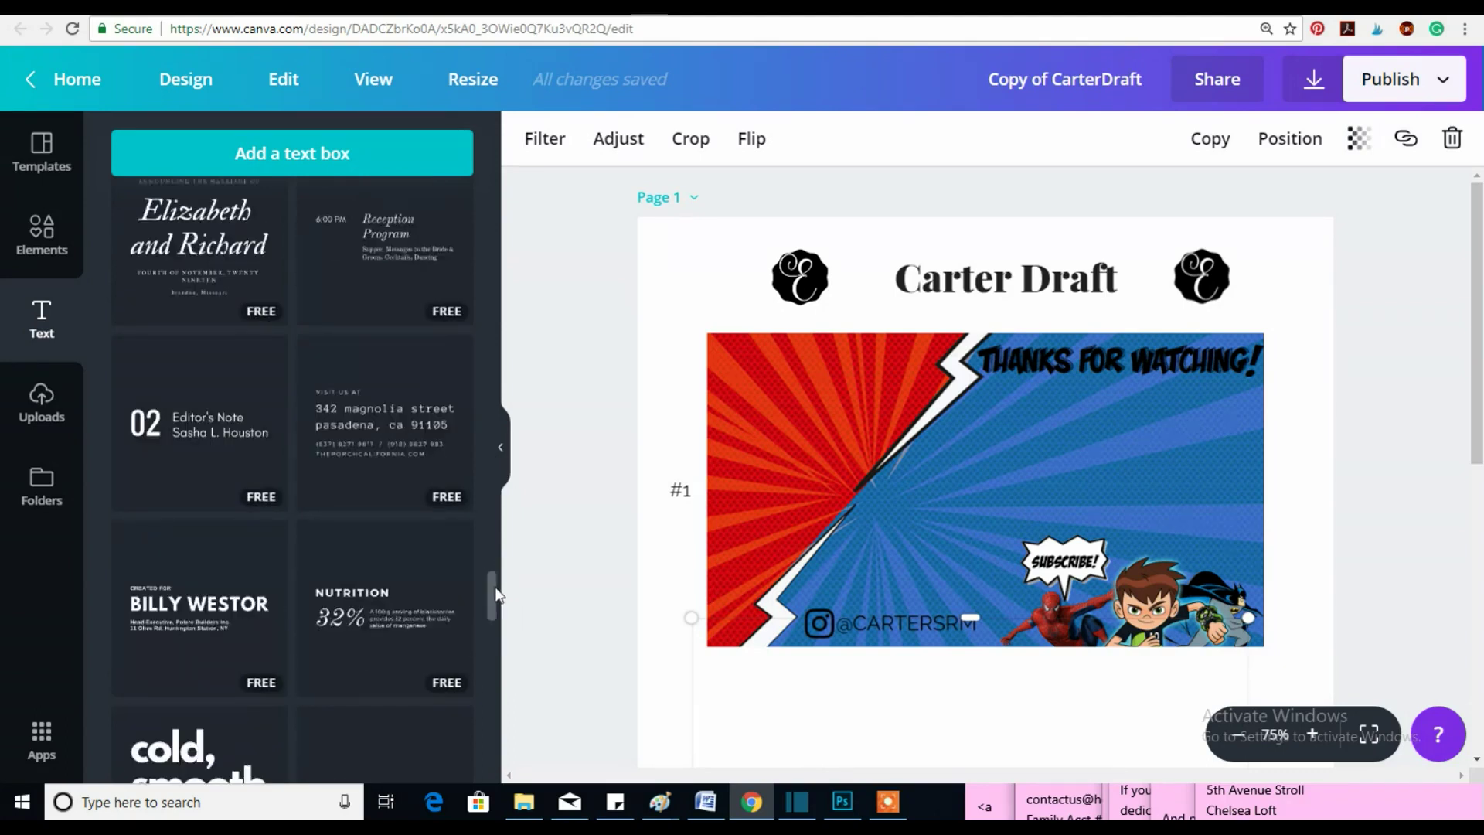
left_click_drag(492, 595, 480, 121)
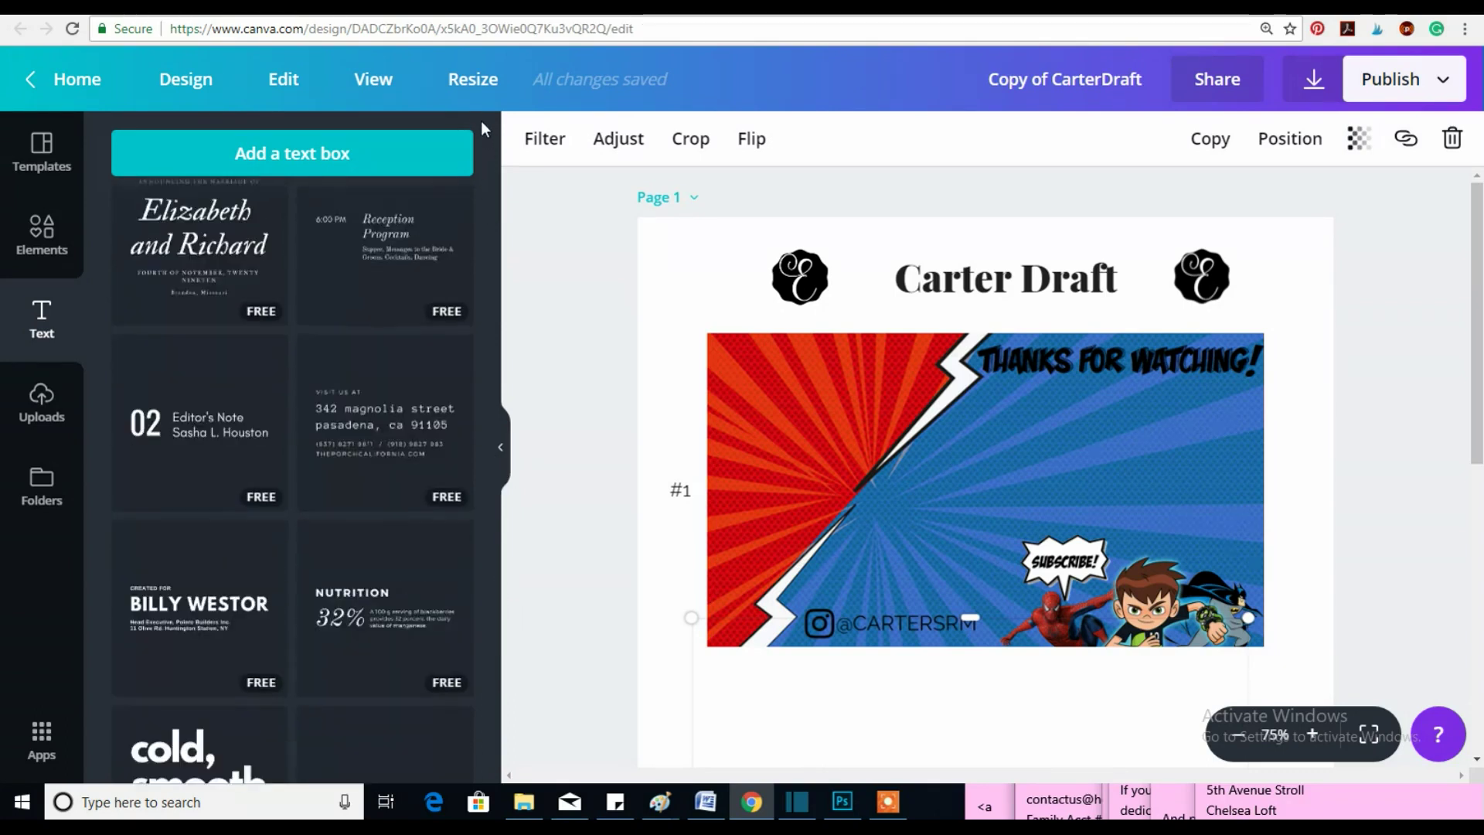
Add a new text box and move it just under the Carter Draft banner.
left_click(313, 164)
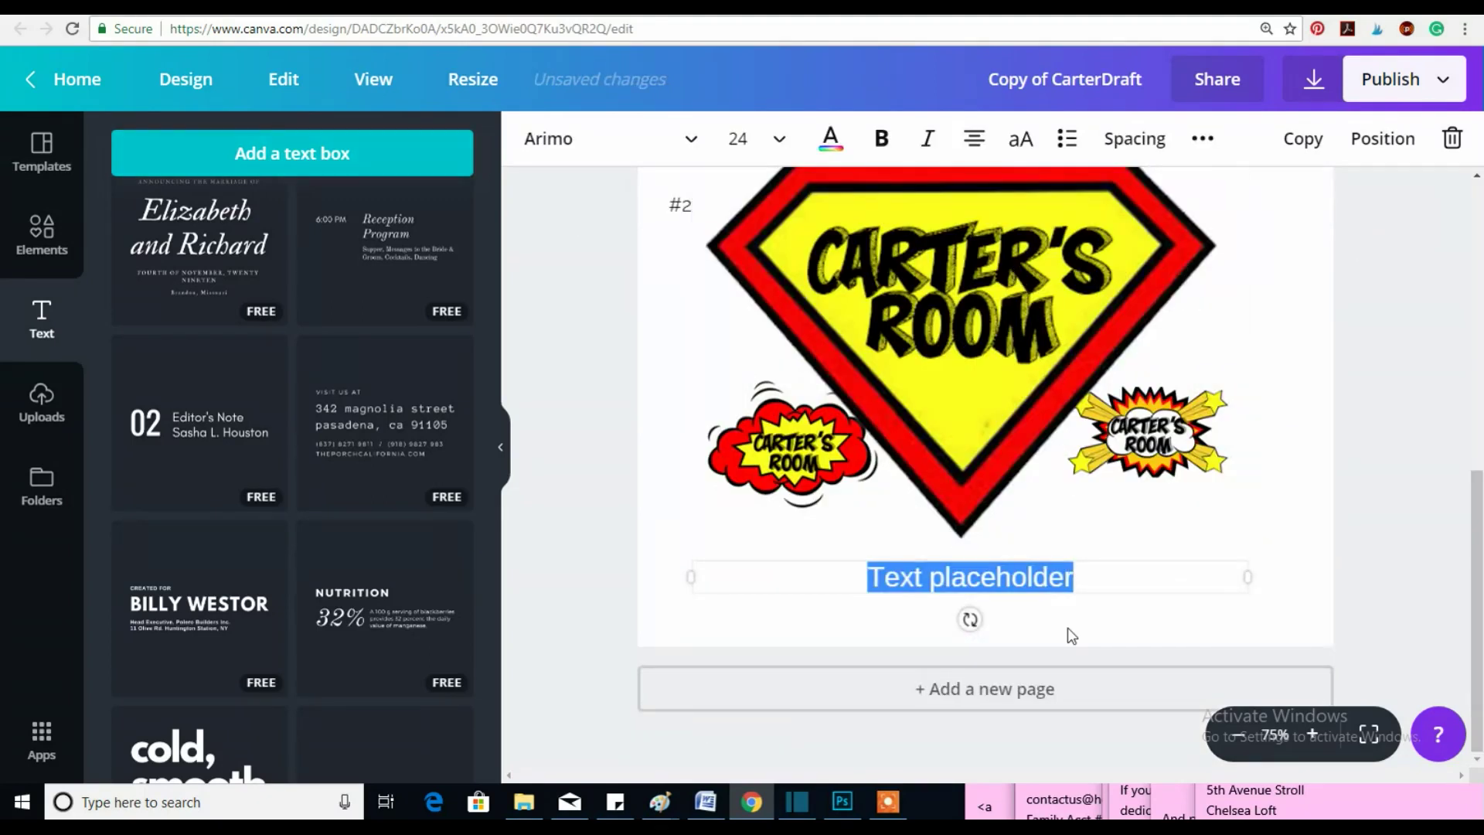
scroll(1070, 633, "up", 1)
left_click_drag(1015, 669, 962, 240)
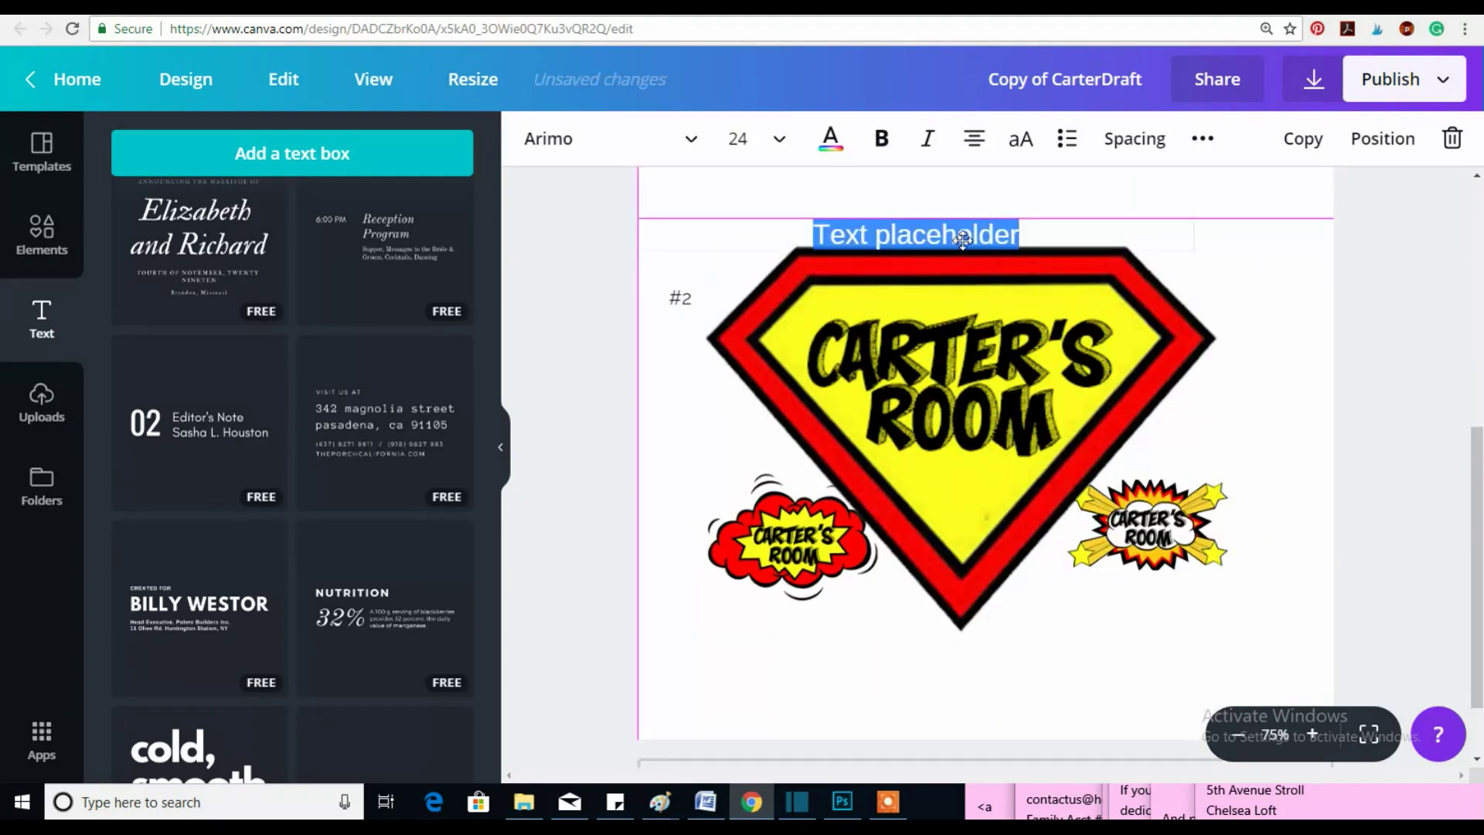
scroll(1070, 487, "up", 5)
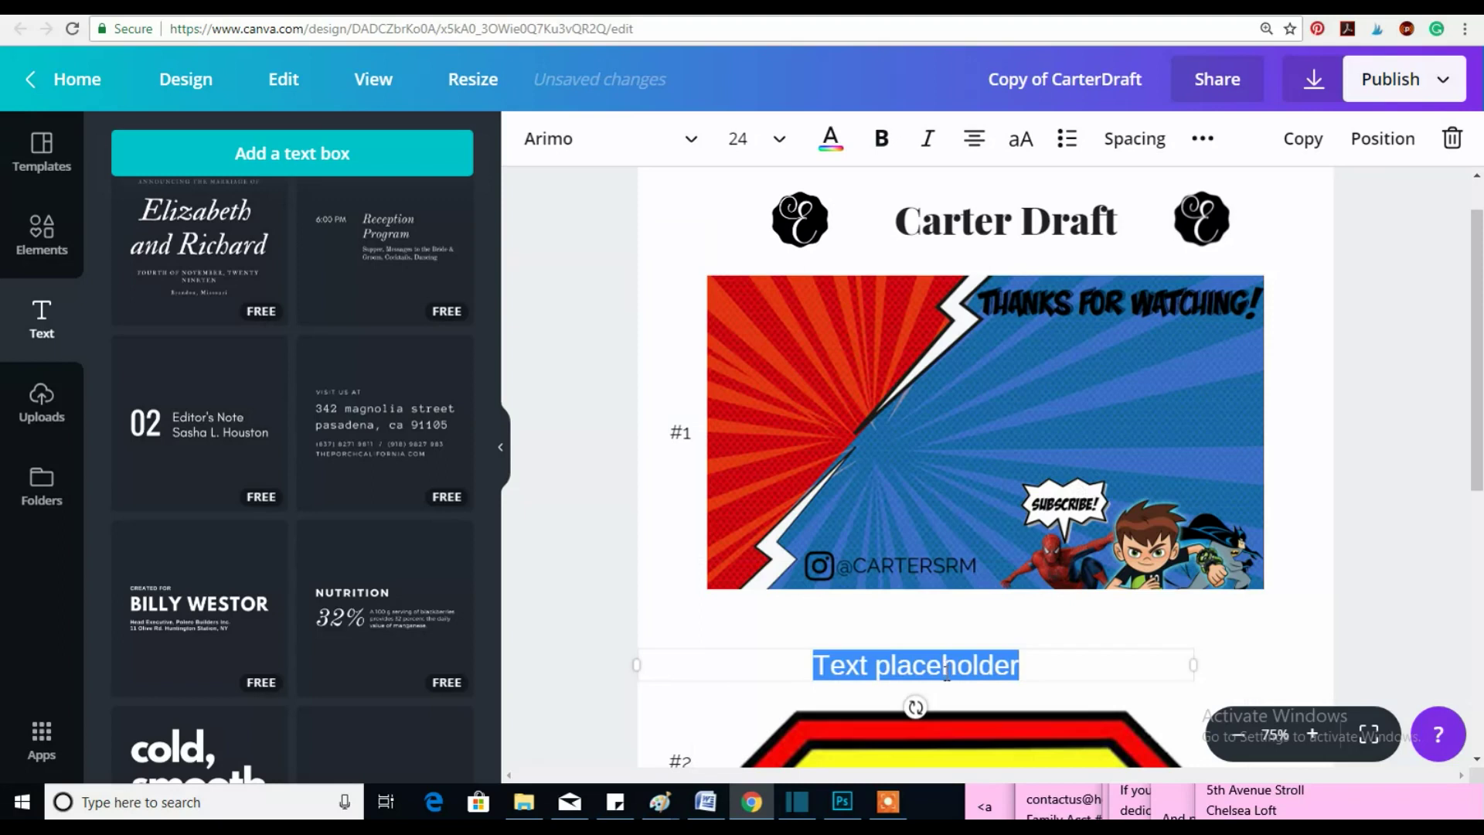
left_click_drag(950, 689, 1014, 659)
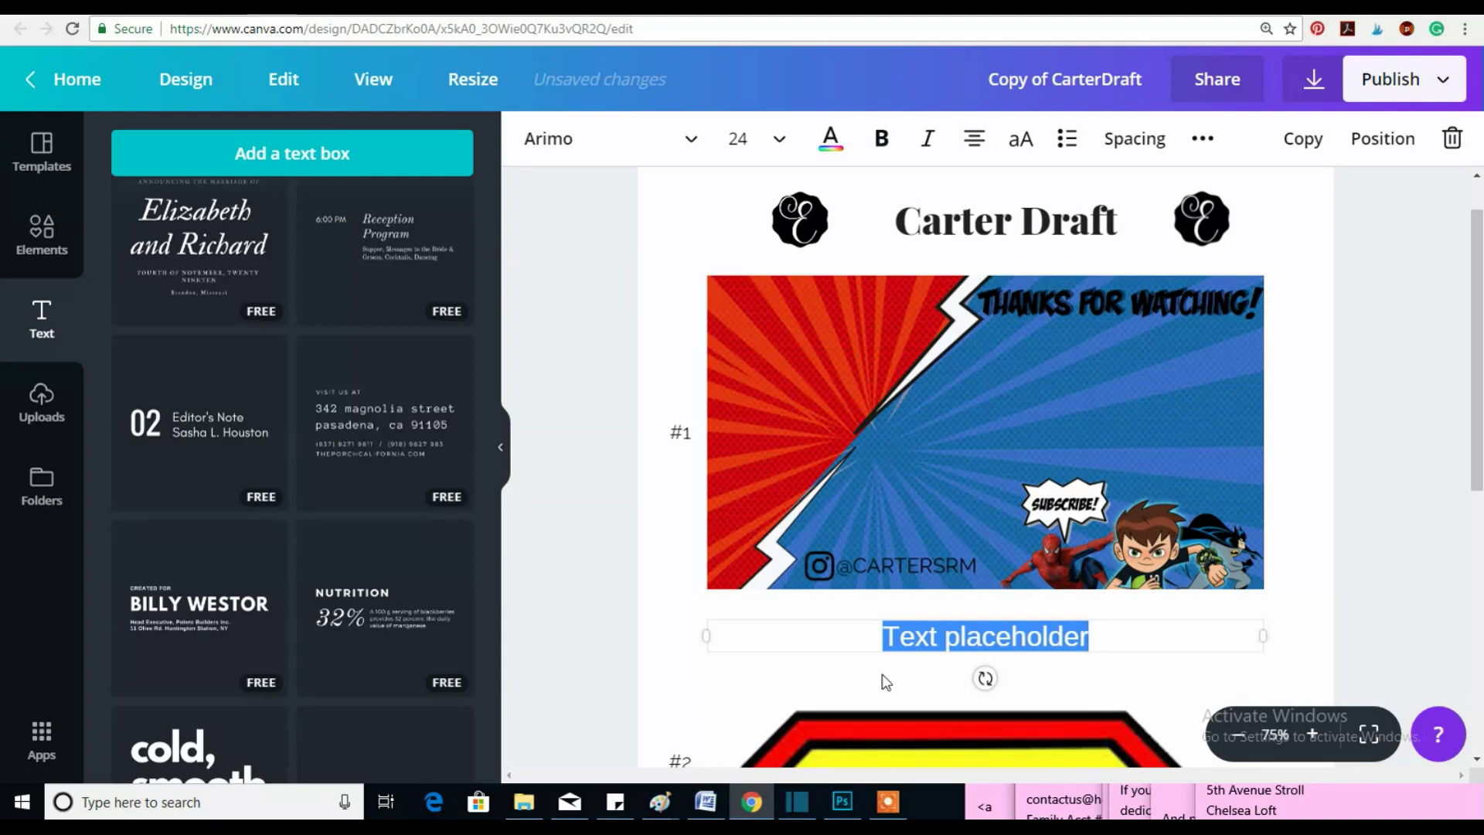
Replace the placeholder text with 'Watermark'.
left_click(1026, 640)
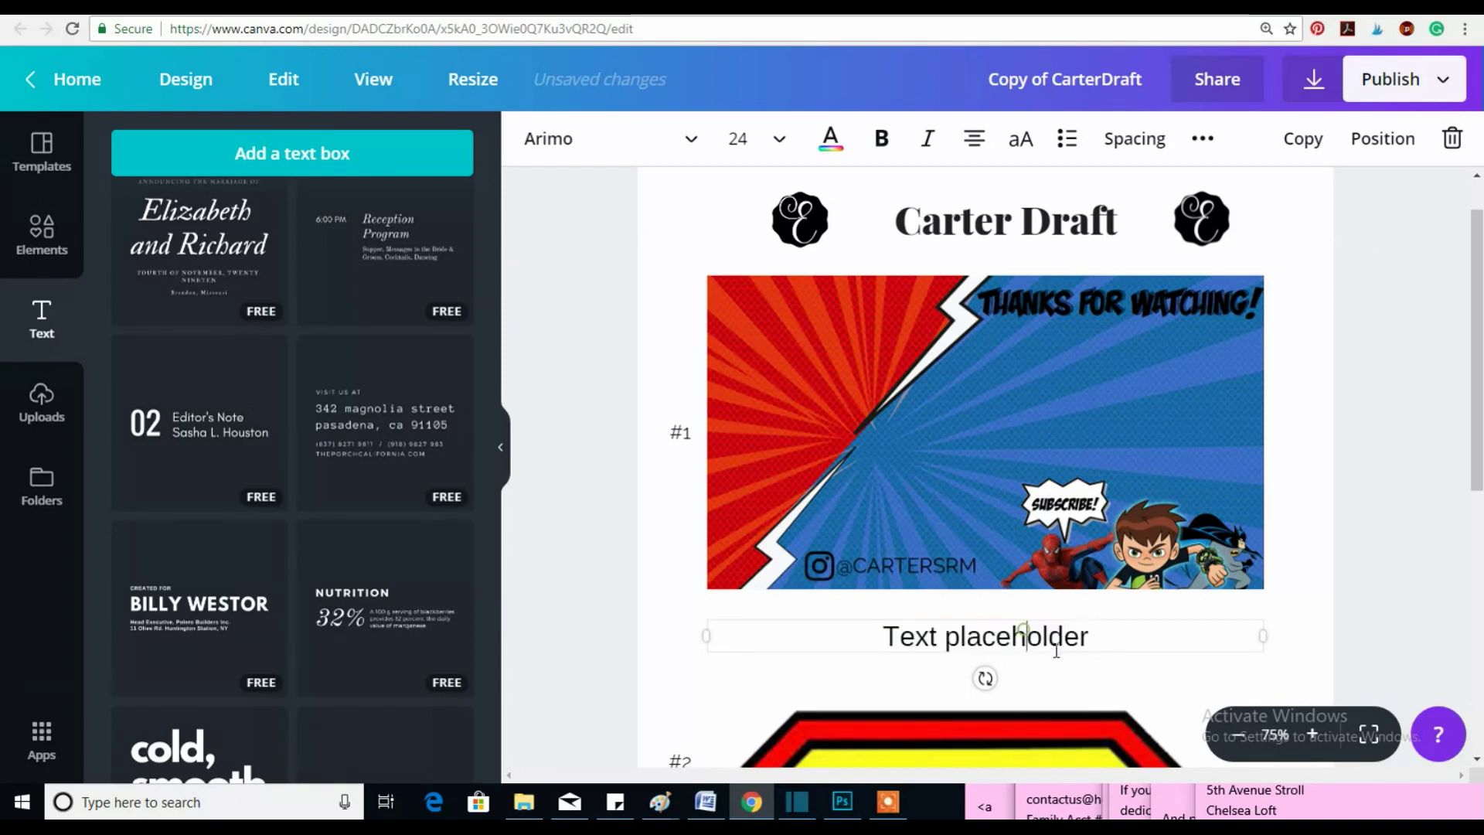
triple_click(1085, 638)
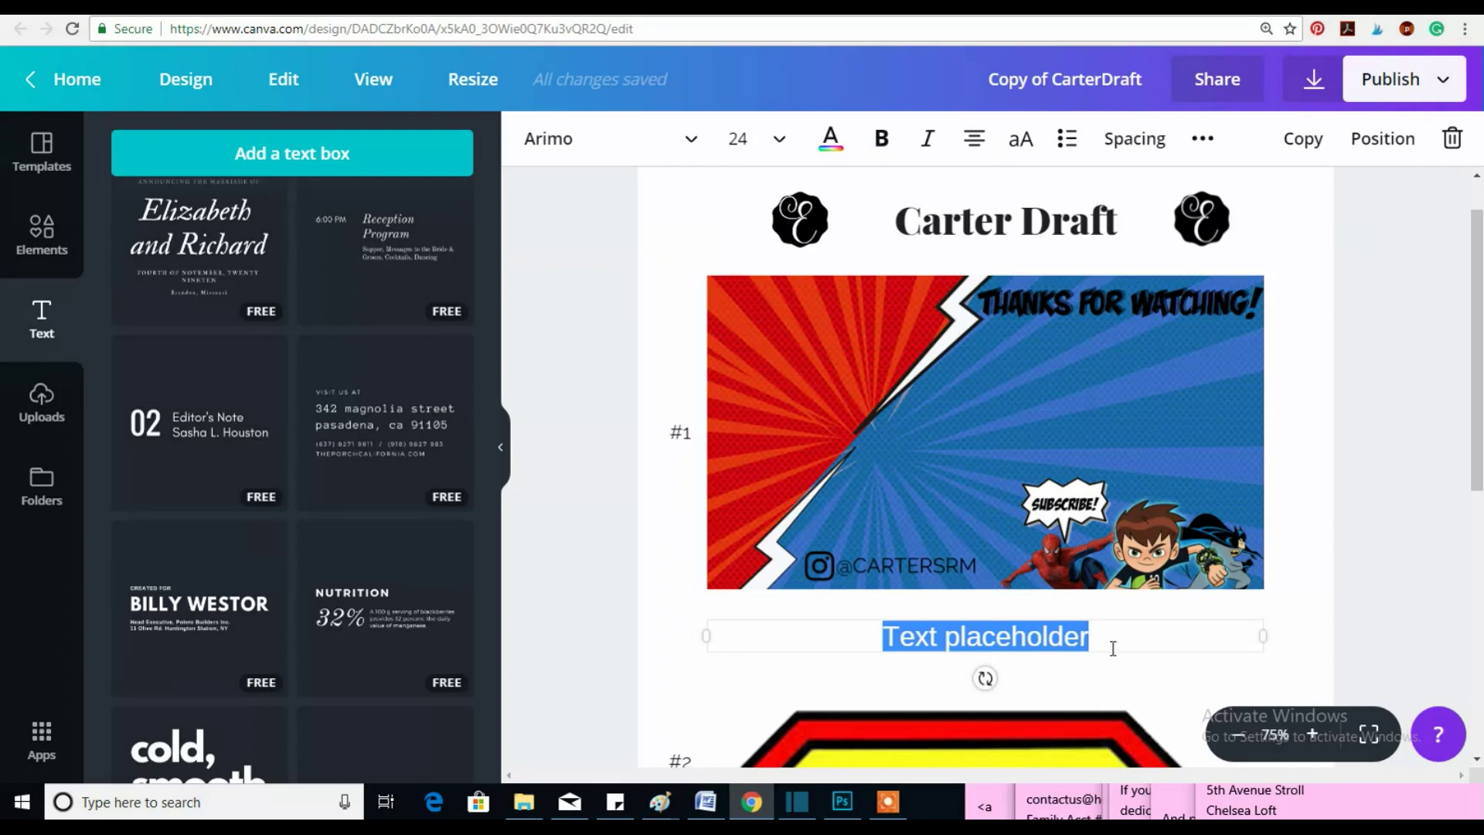
type("Wateram")
key("BackSpace")
key("BackSpace")
type("mark")
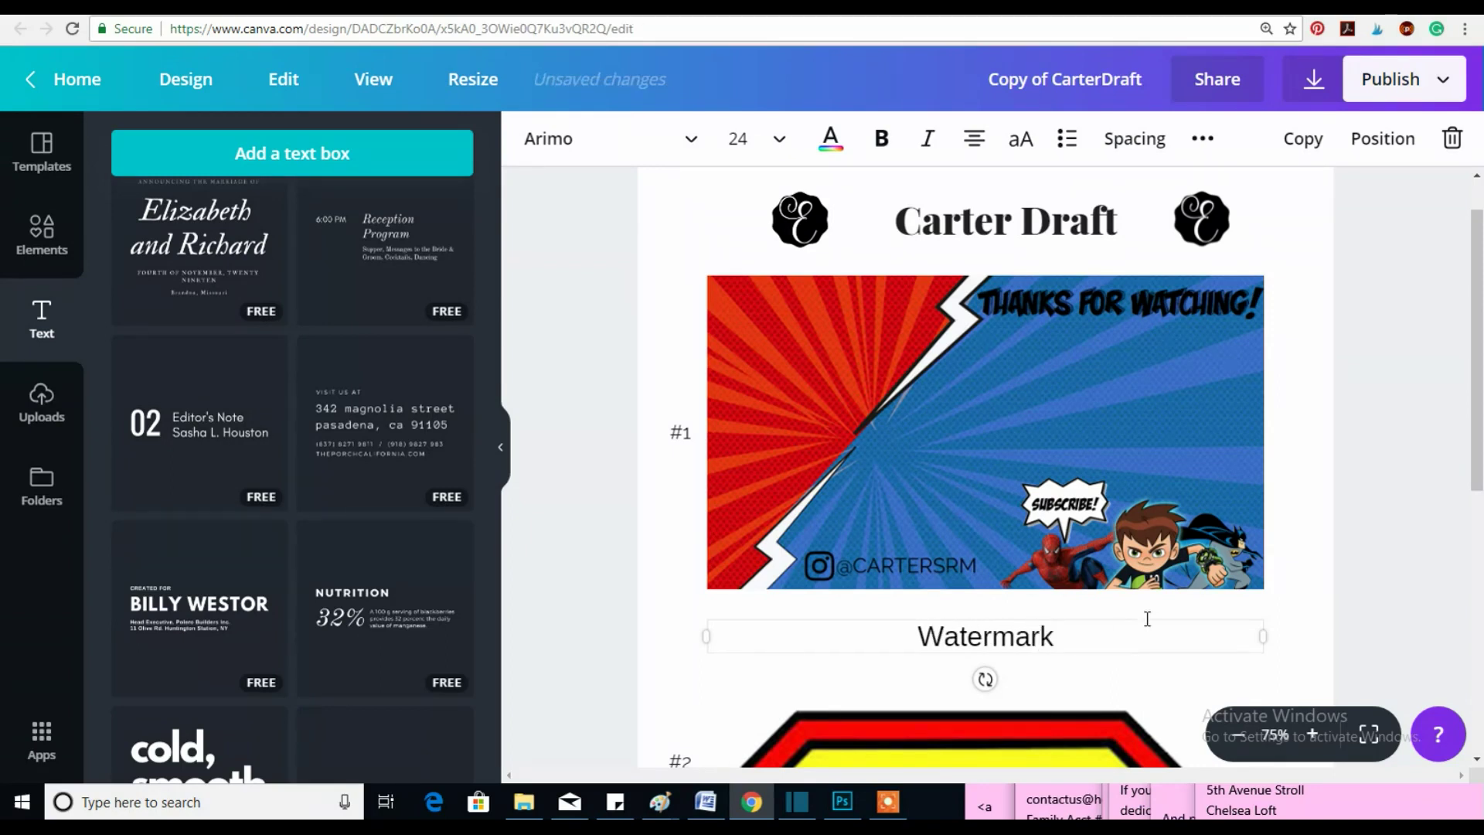
left_click_drag(1088, 628, 915, 638)
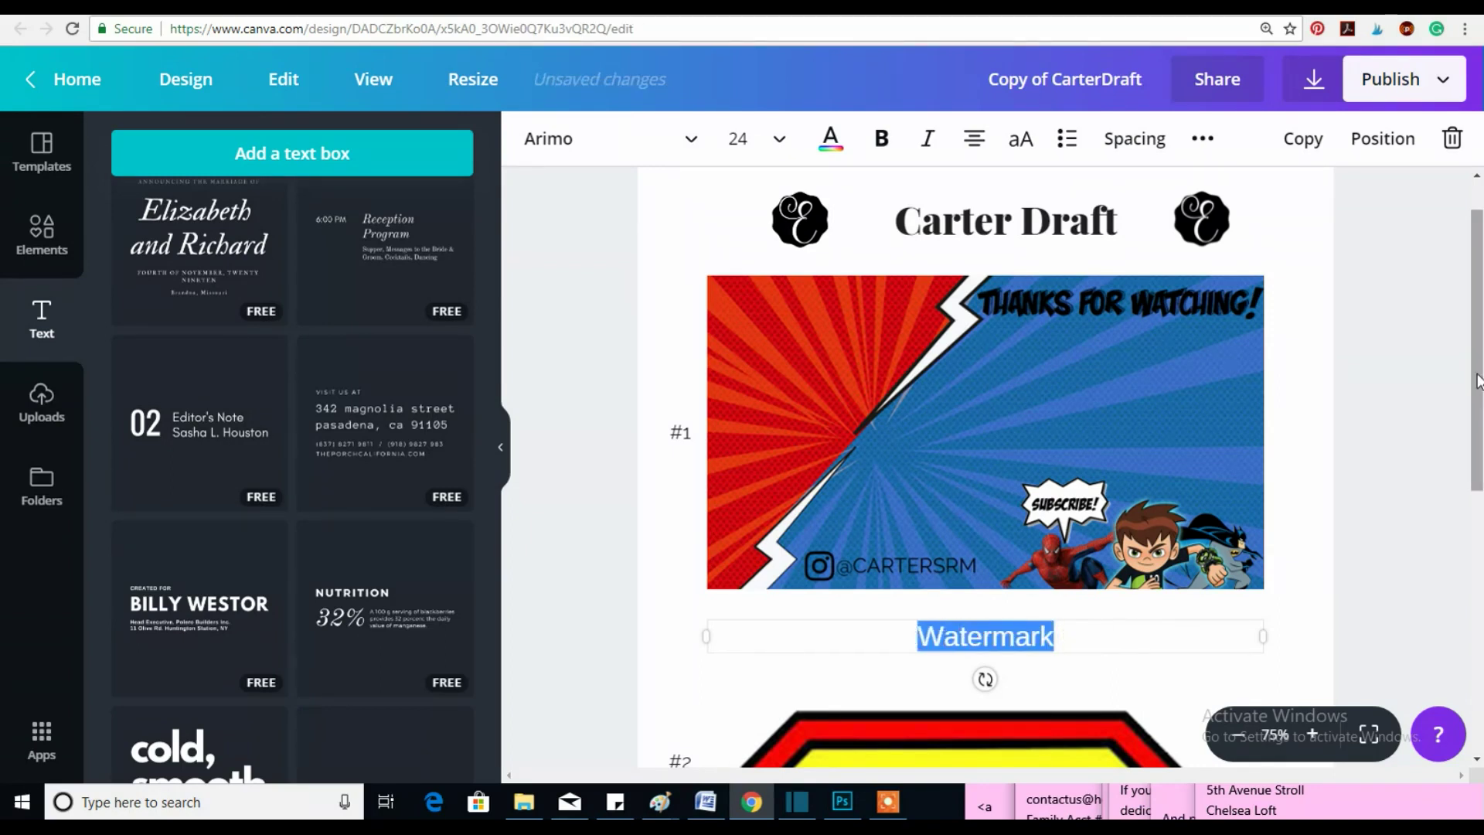
Append an 's' so the heading reads 'Watermarks'.
scroll(1060, 608, "down", 2)
left_click(1071, 487)
left_click(1043, 487)
type("s")
scroll(1086, 487, "down", 4)
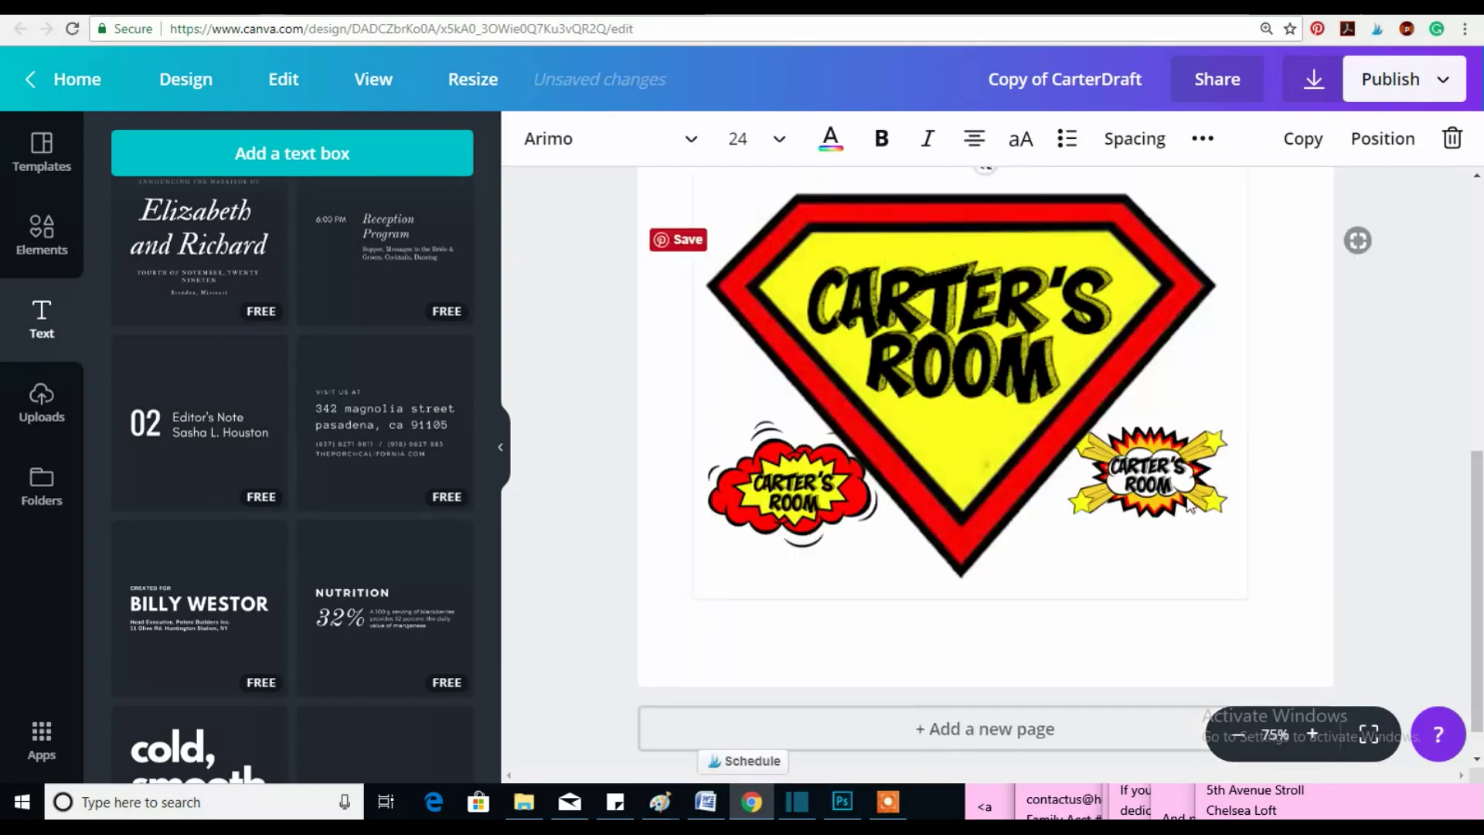
left_click(1007, 486)
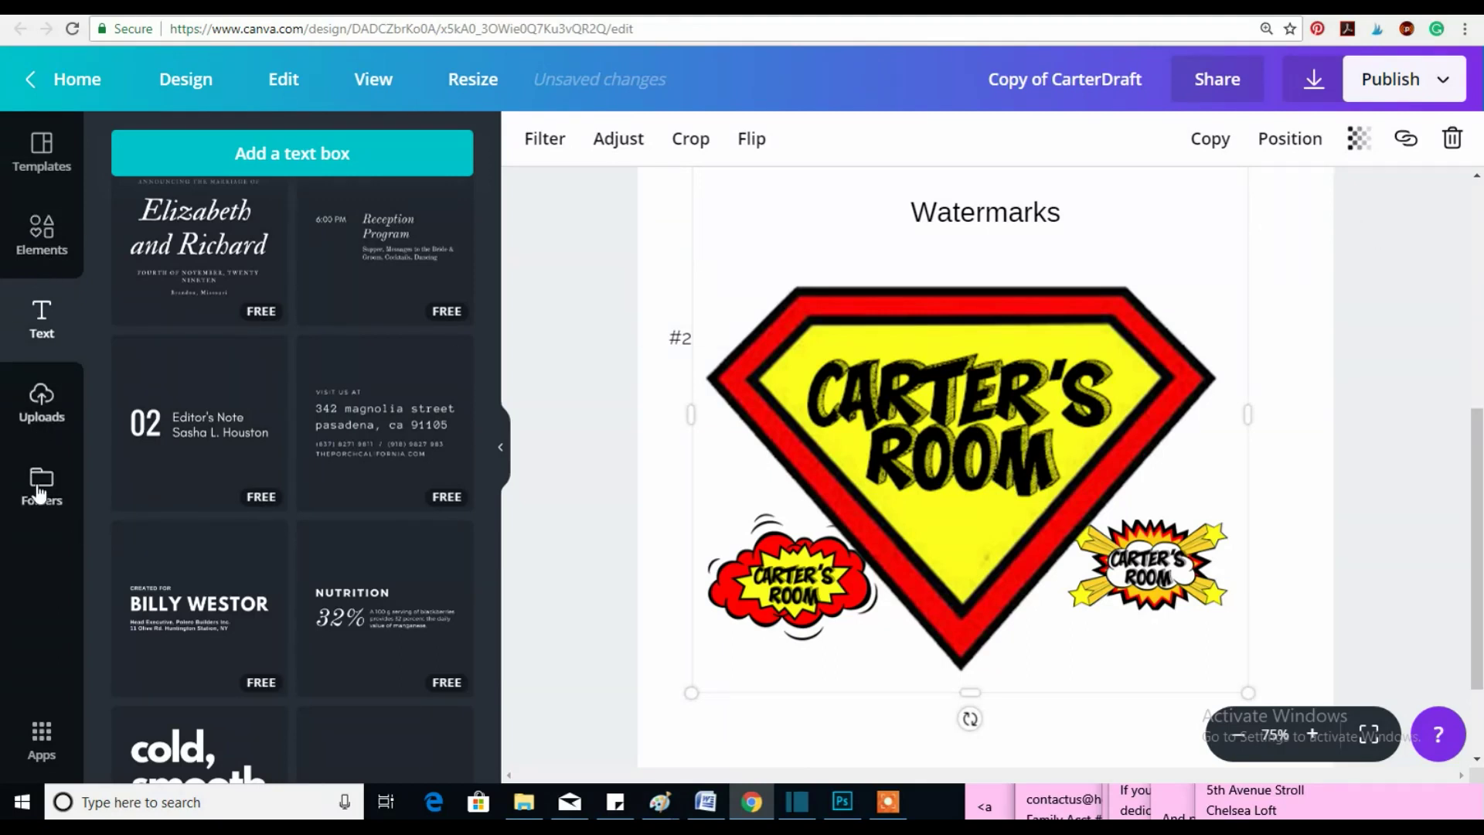
Delete the large shield logo and add the shield image again from Uploads.
left_click(38, 402)
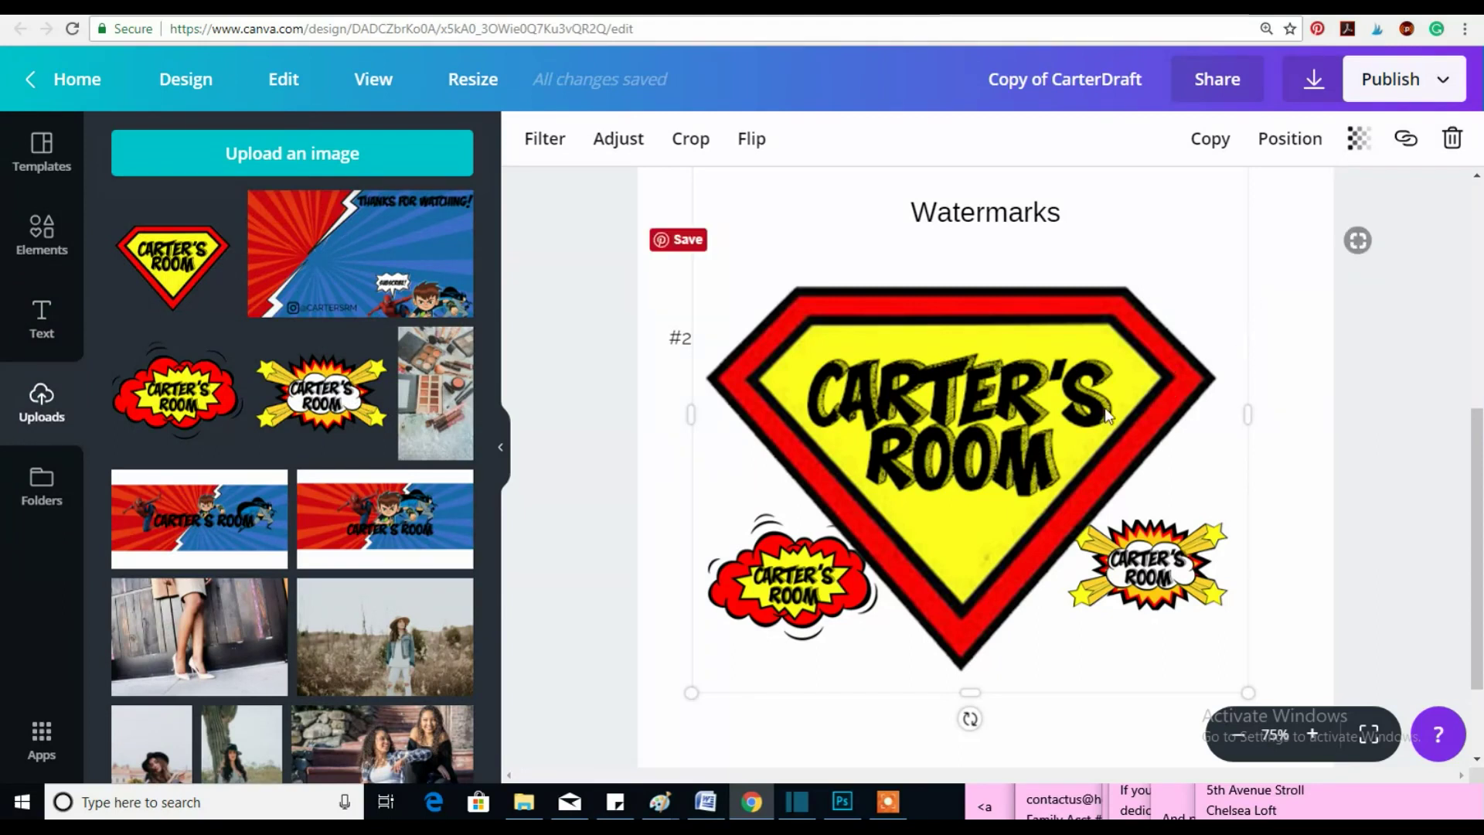
left_click(1452, 139)
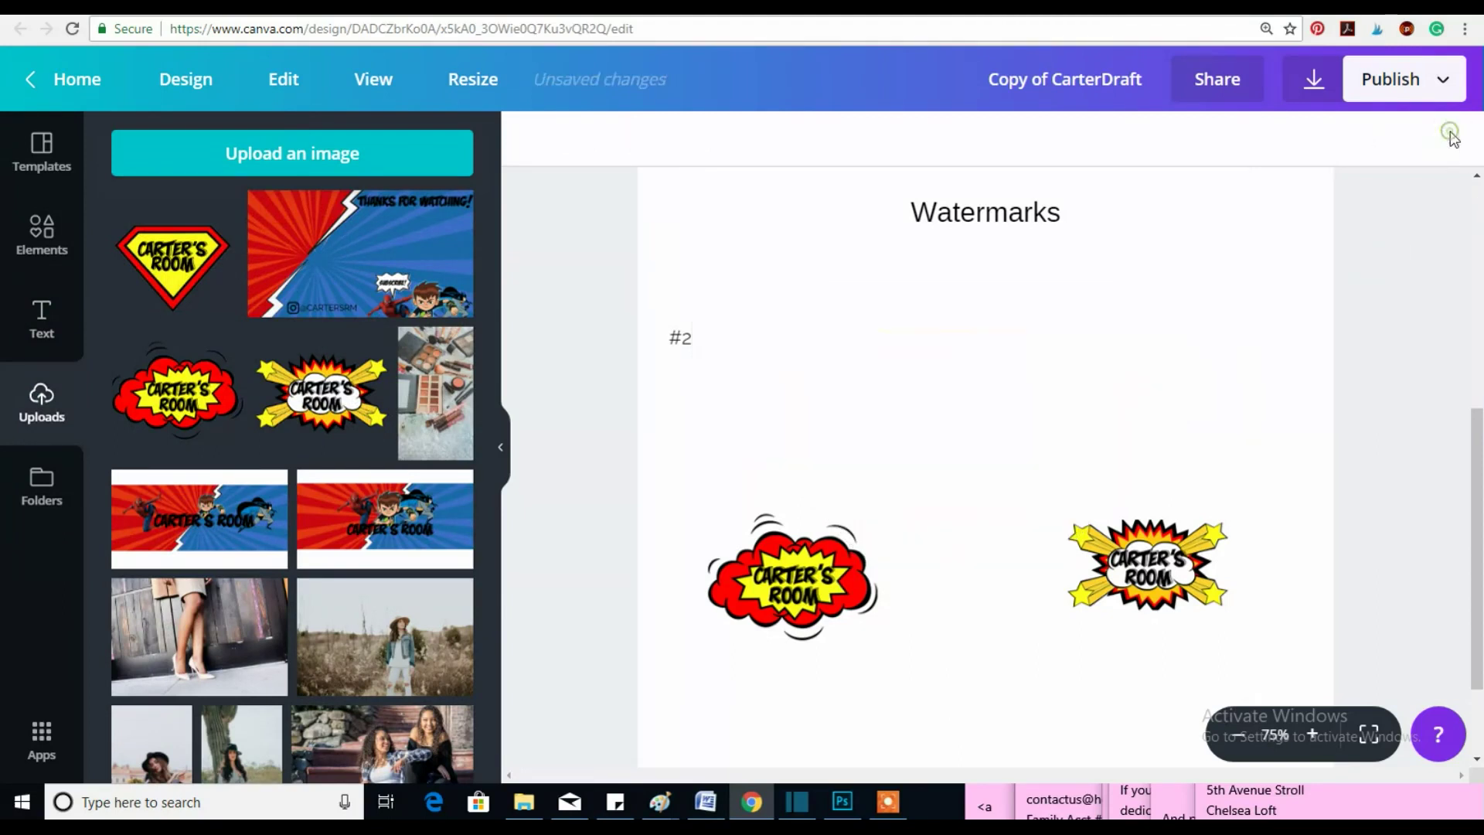
left_click(159, 257)
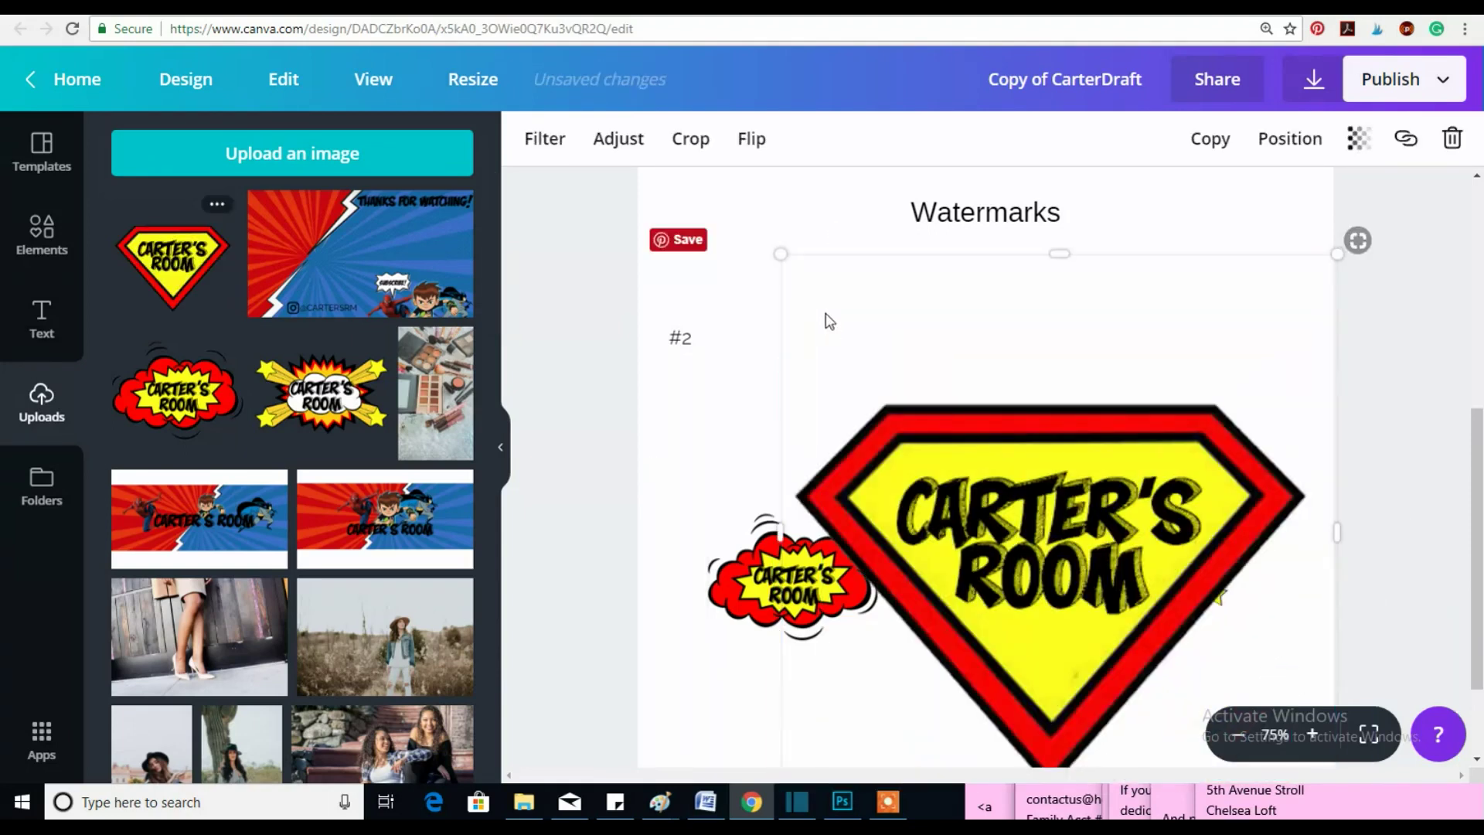
left_click_drag(1064, 425, 905, 395)
Shrink the shield to badge size and align it between the cloud and starburst logos.
left_click(1238, 734)
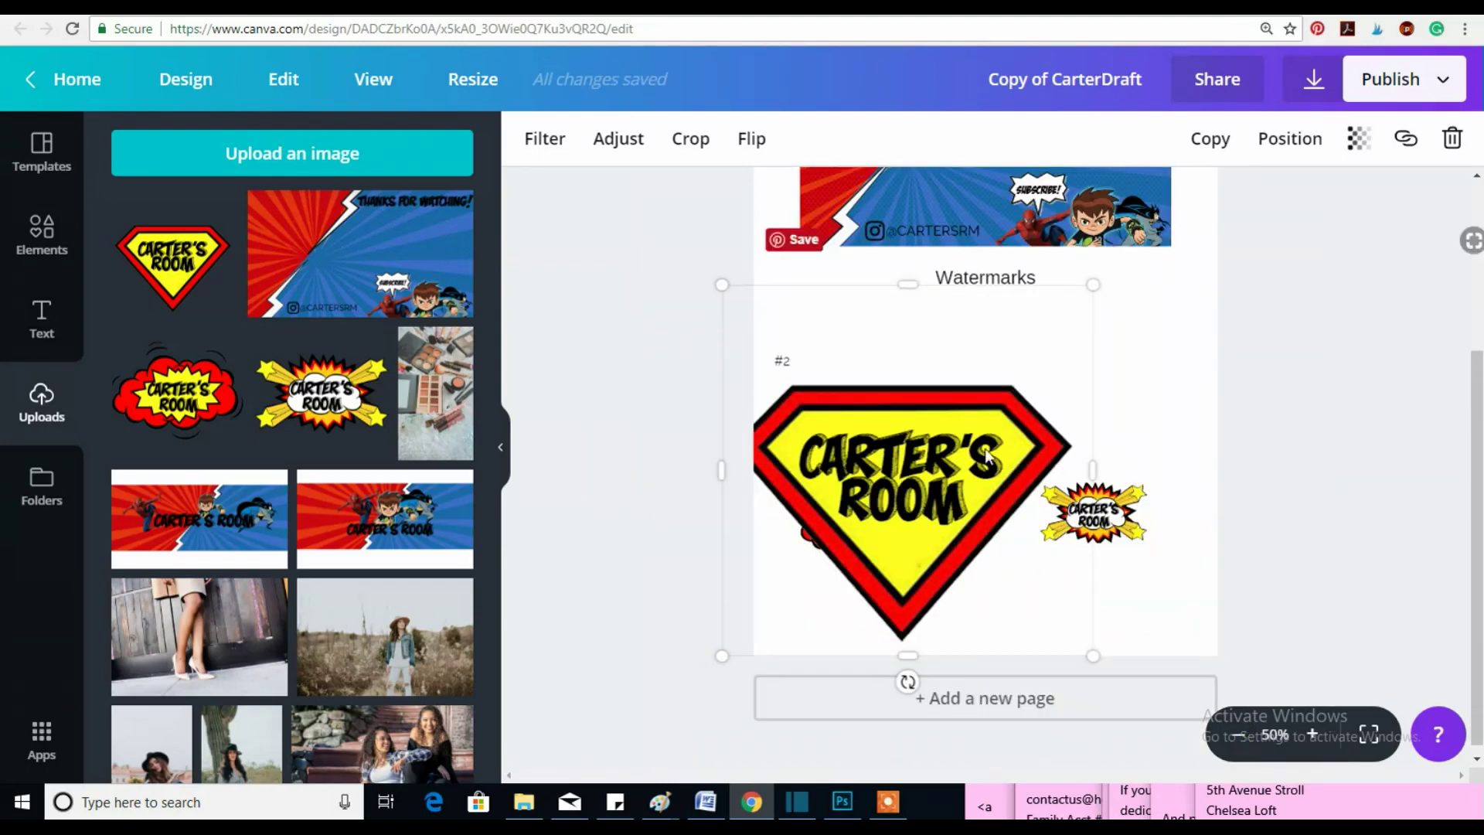
left_click_drag(1093, 284, 925, 454)
left_click_drag(812, 589, 970, 505)
left_click_drag(1093, 368, 1017, 462)
left_click_drag(975, 522, 983, 518)
left_click_drag(1093, 512, 1095, 523)
mouse_move(973, 525)
left_mouse_down()
mouse_move(959, 523)
mouse_move(984, 521)
left_mouse_up()
Nudge the cloud and shield logos so all three logos sit in one row.
scroll(984, 487, "up", 4)
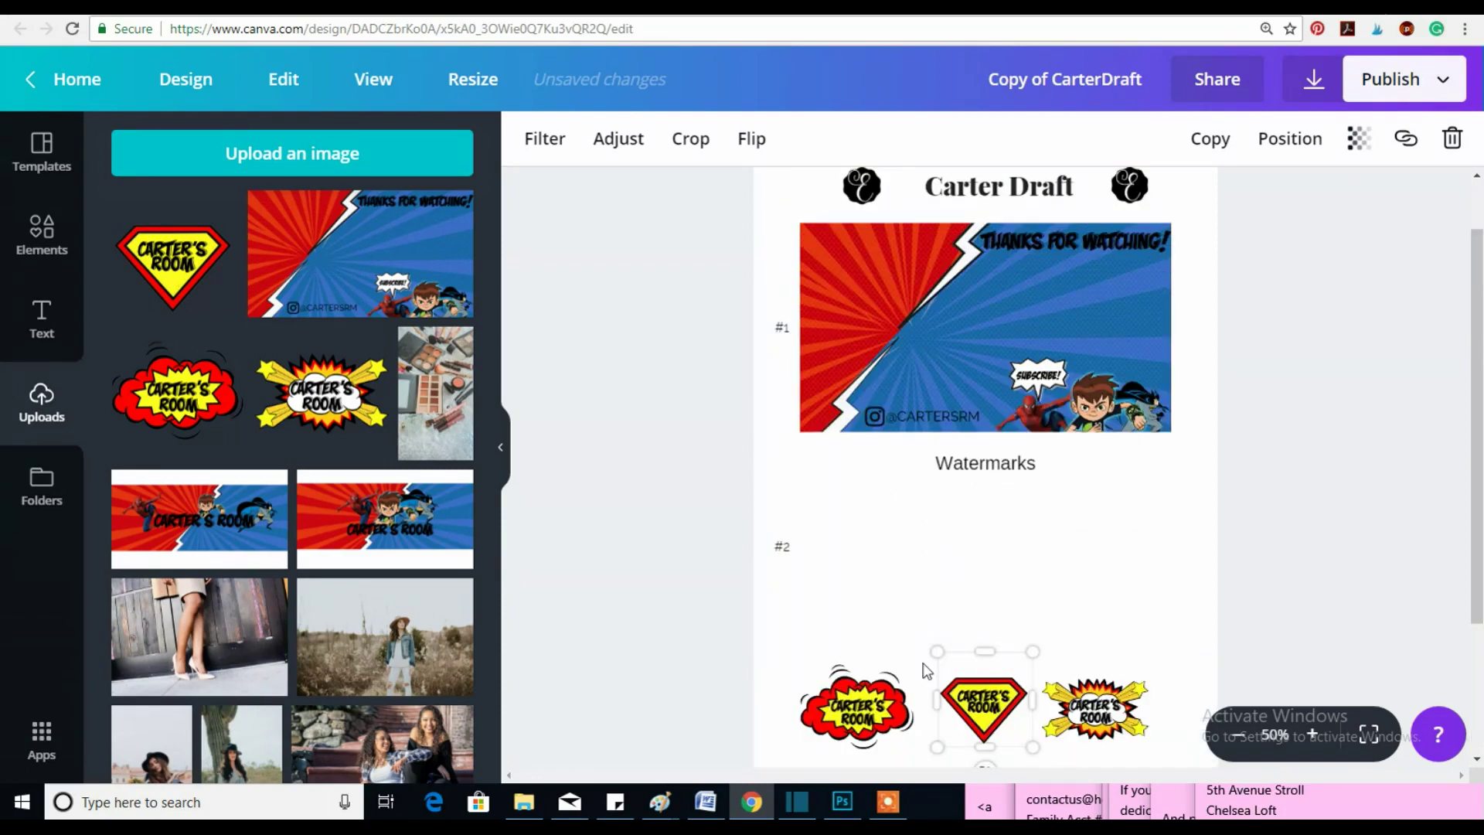
scroll(958, 239, "down", 2)
left_click_drag(869, 628, 873, 628)
left_click(985, 604)
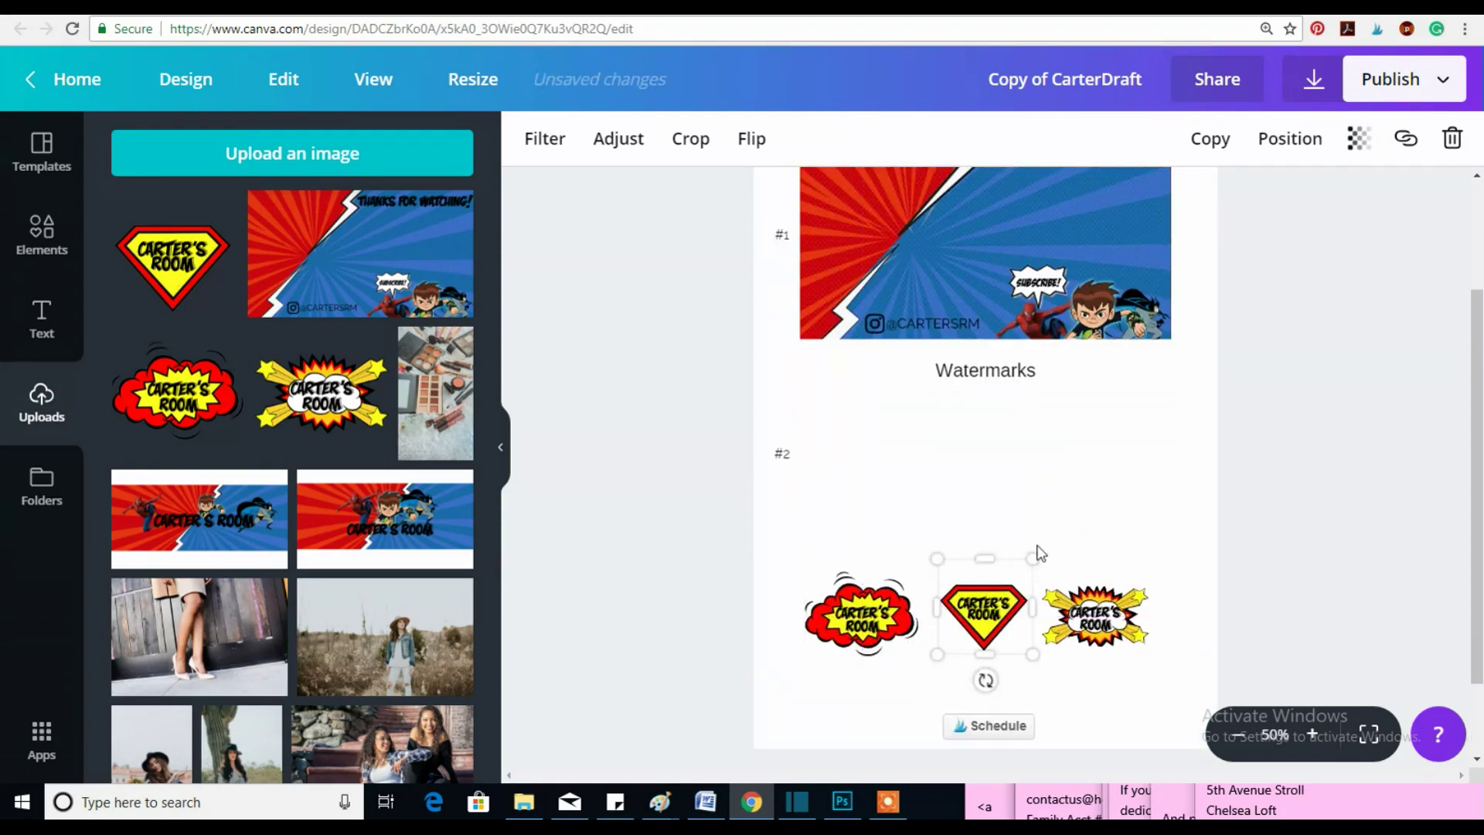
left_click_drag(989, 604, 990, 602)
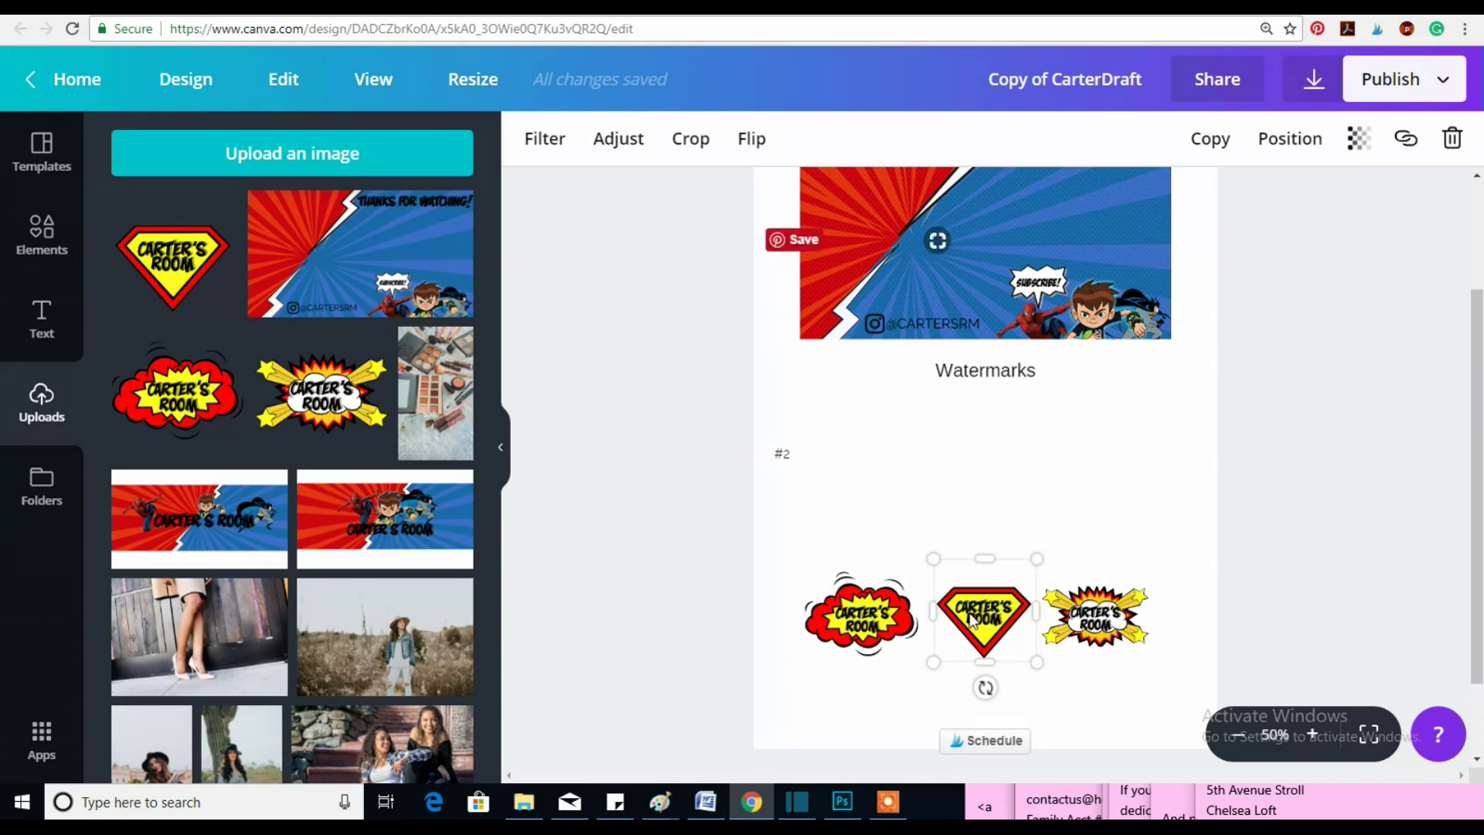
right_click(973, 603)
left_click(947, 524)
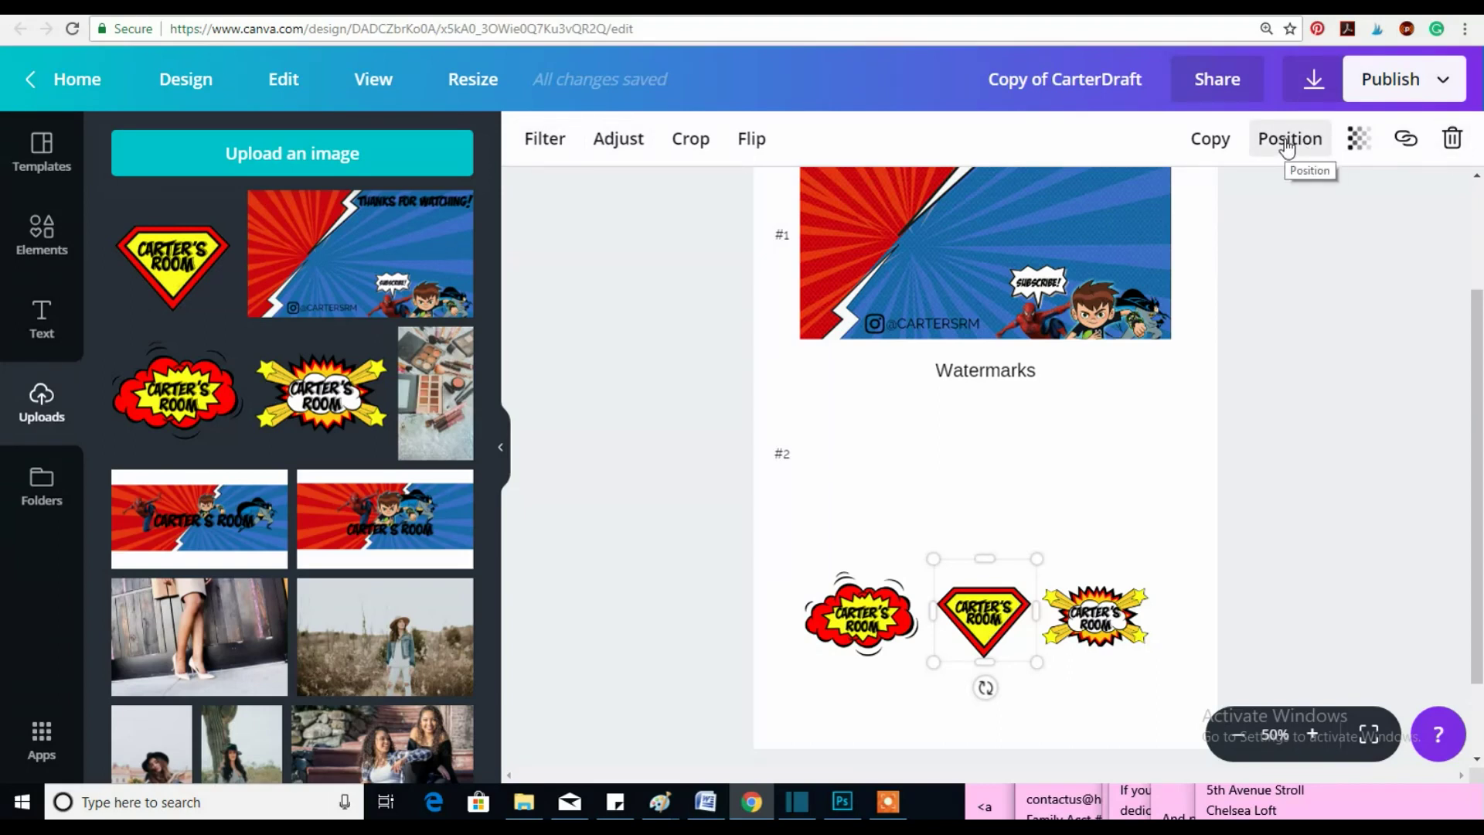
Set the shield logo's transparency to 47.
left_click(1358, 138)
left_click_drag(1306, 204, 1372, 213)
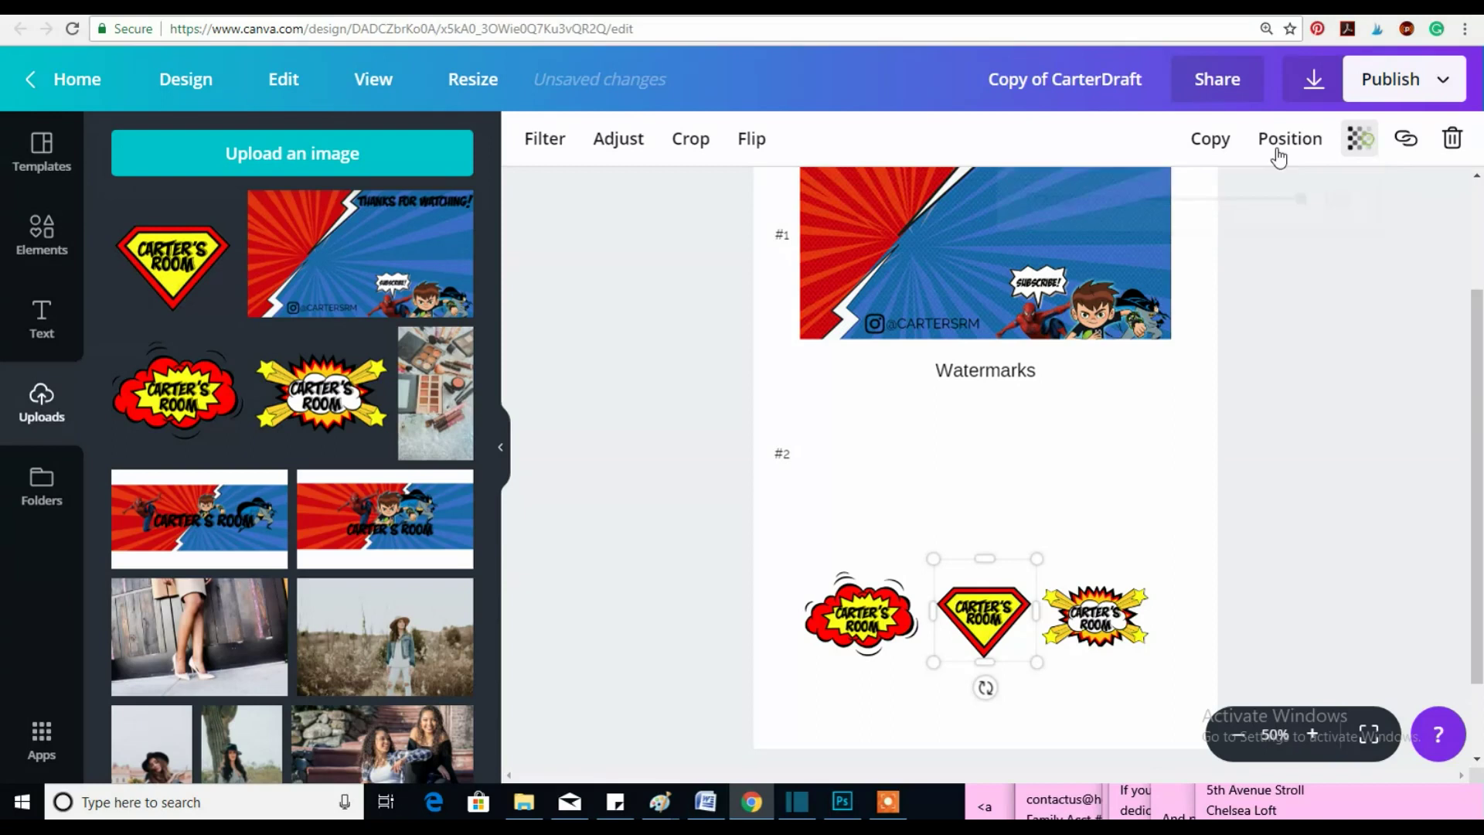
left_click(1274, 151)
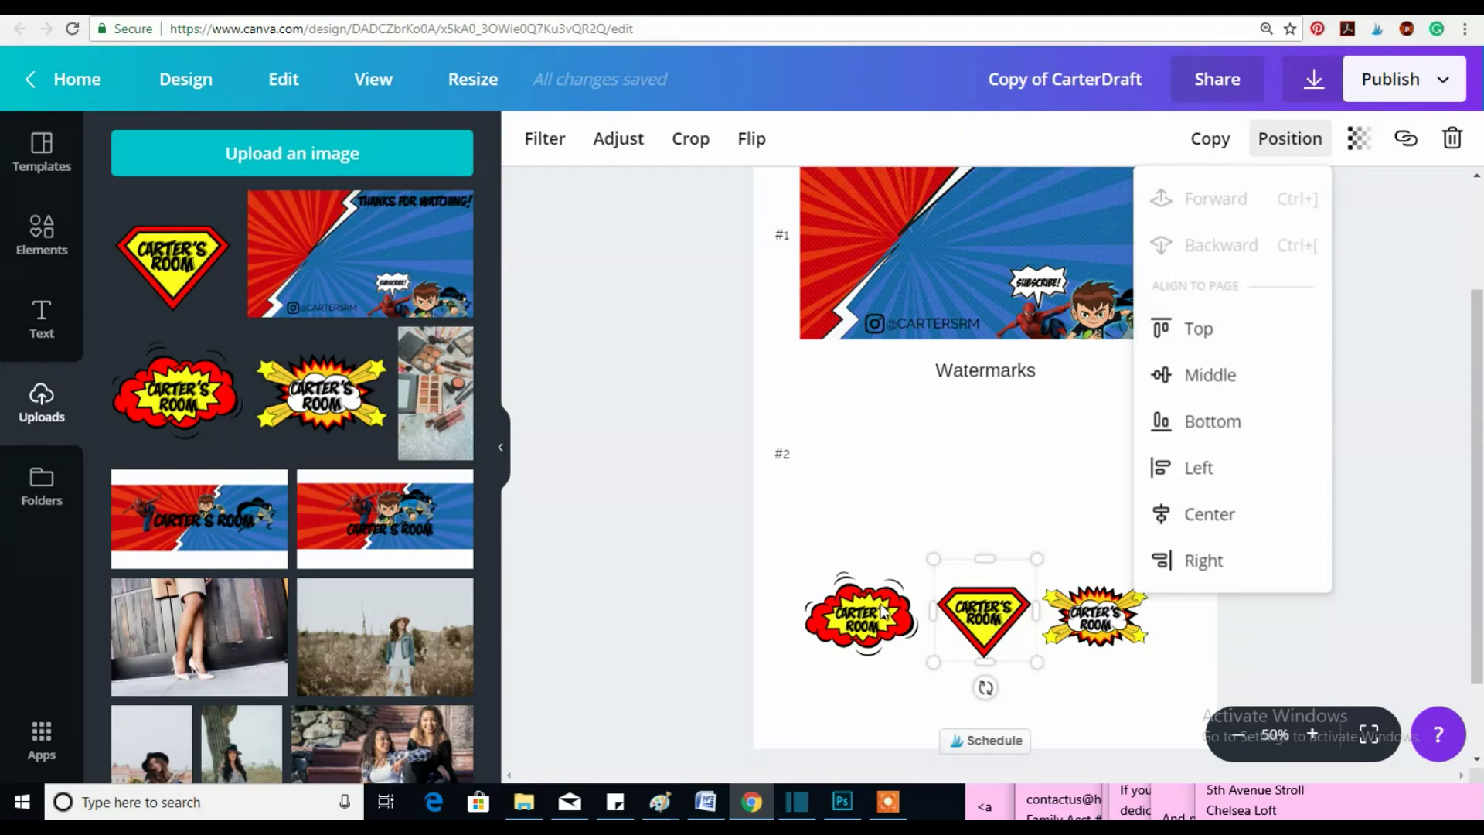
left_click(1062, 536)
Layer the shield in front of the starburst, then move the starburst back right.
left_click(1111, 630)
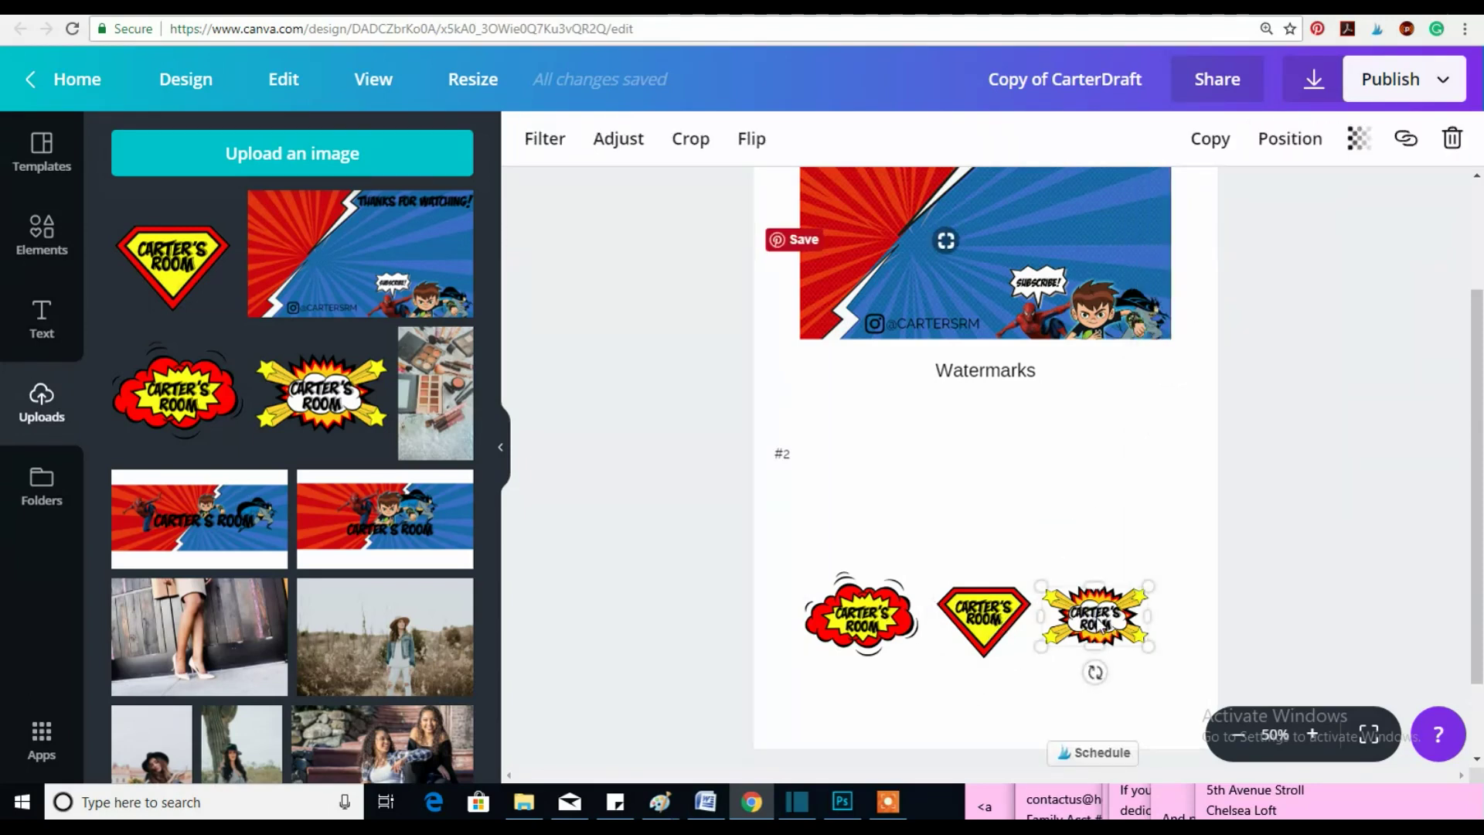
left_click_drag(1097, 622, 1055, 612)
left_click(976, 606)
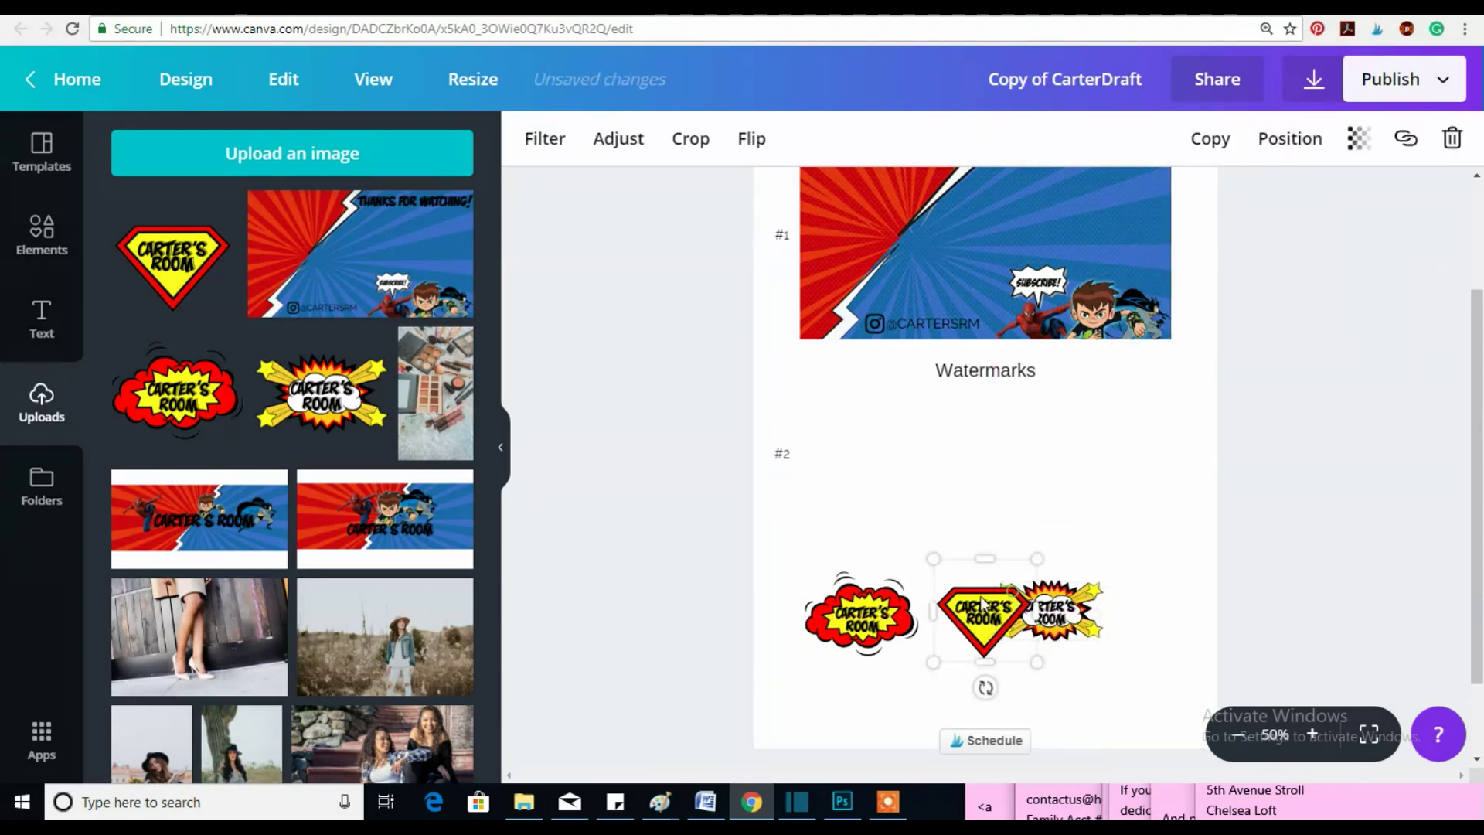
left_click(1295, 152)
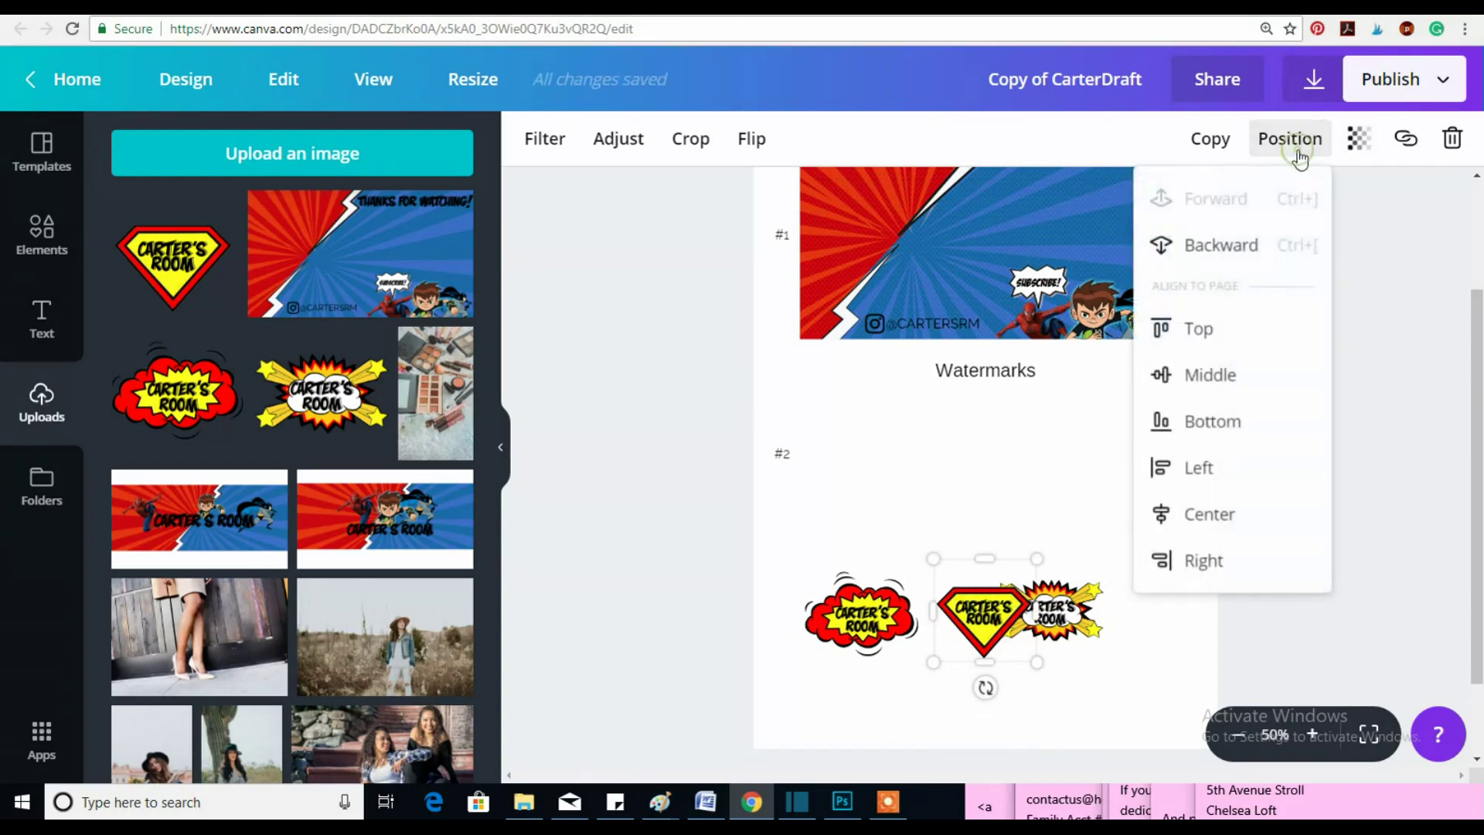
left_click(1217, 252)
left_click(1209, 203)
left_click(1210, 246)
left_click(1209, 204)
left_click(1089, 546)
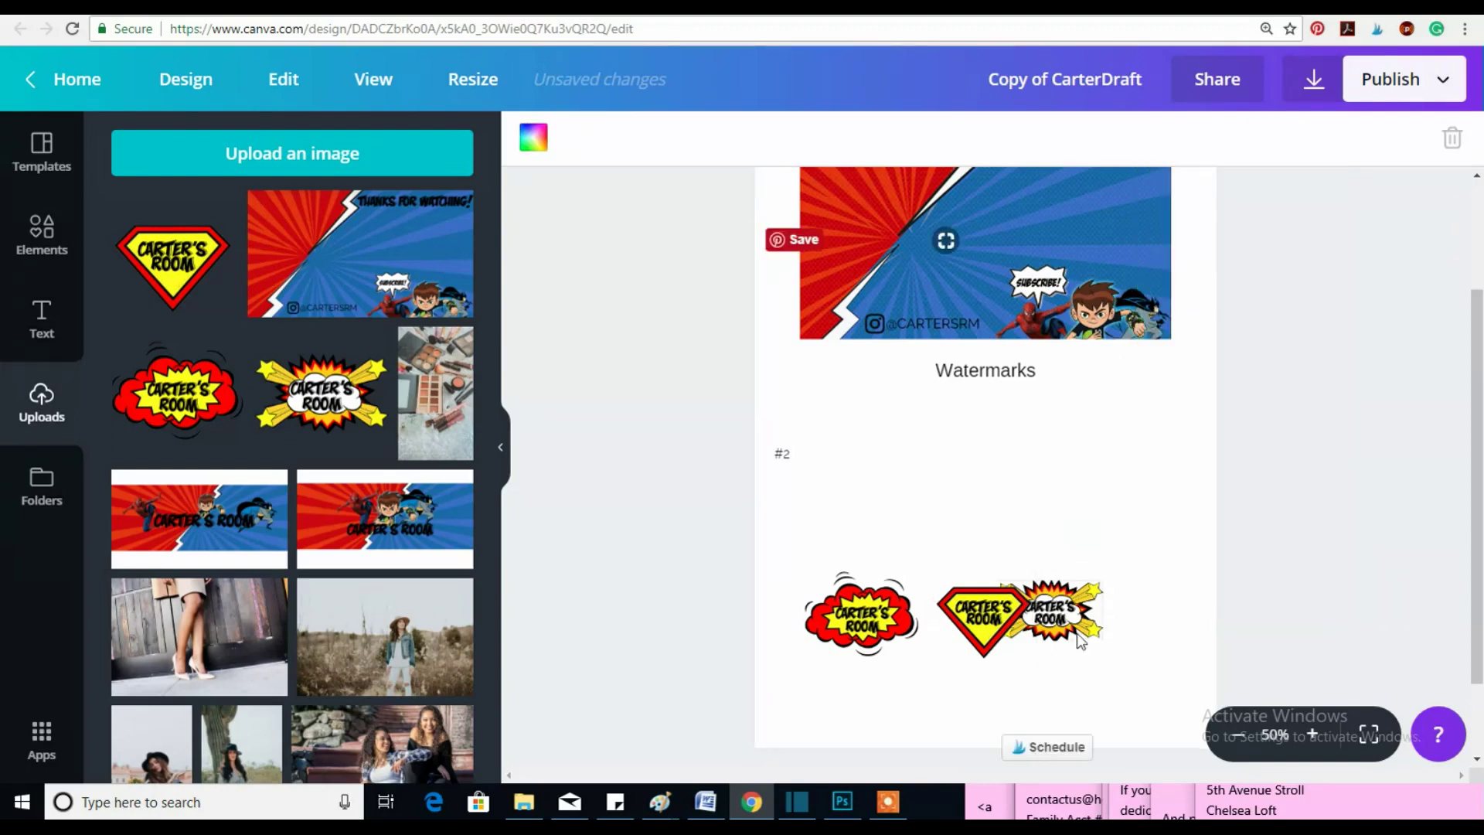
mouse_move(1085, 613)
left_mouse_down()
mouse_move(1116, 614)
mouse_move(1103, 636)
left_mouse_up()
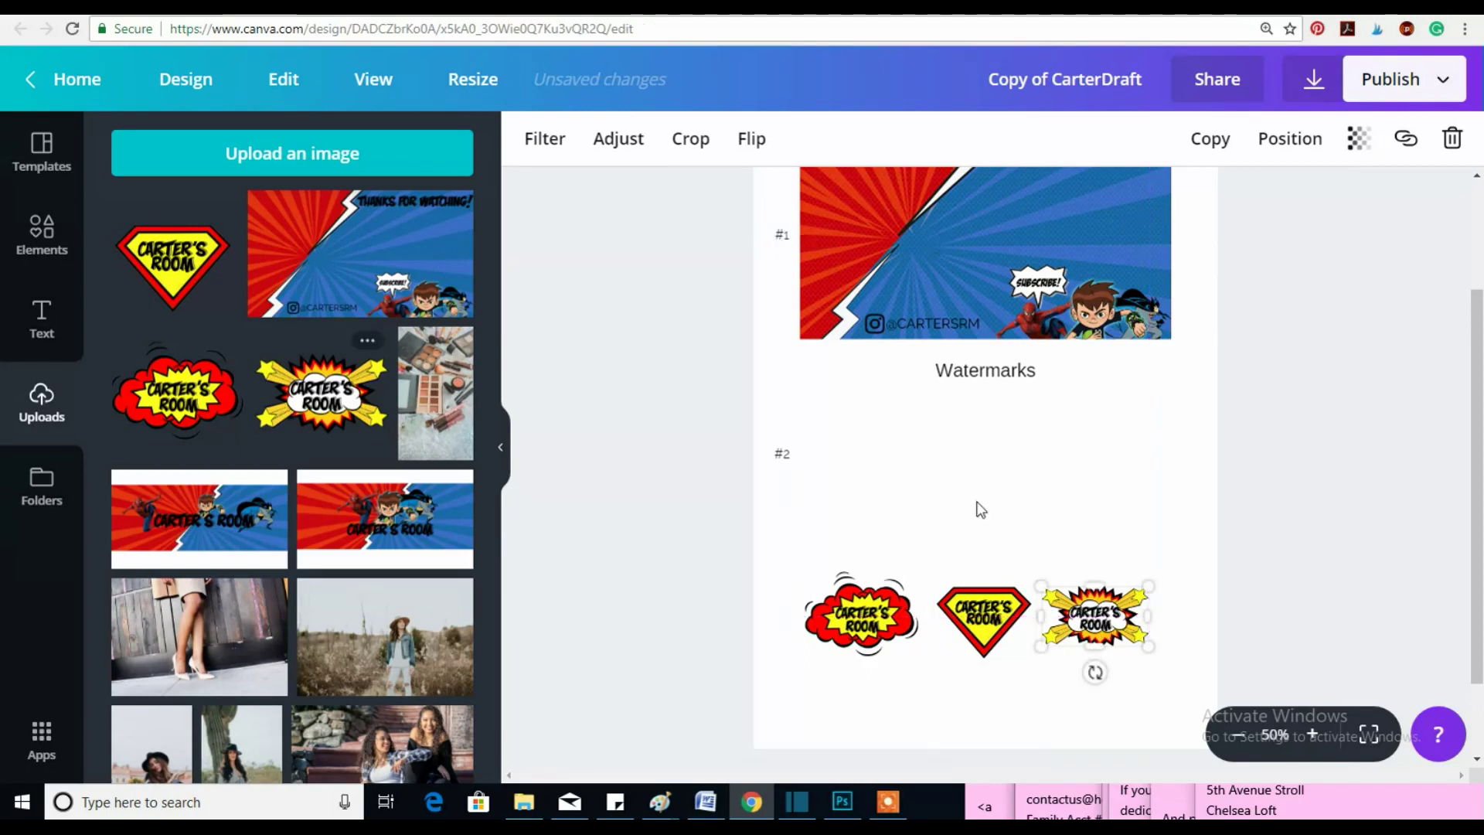
Nudge the banner, the Watermarks heading and the #2 label into position.
scroll(994, 503, "up", 2)
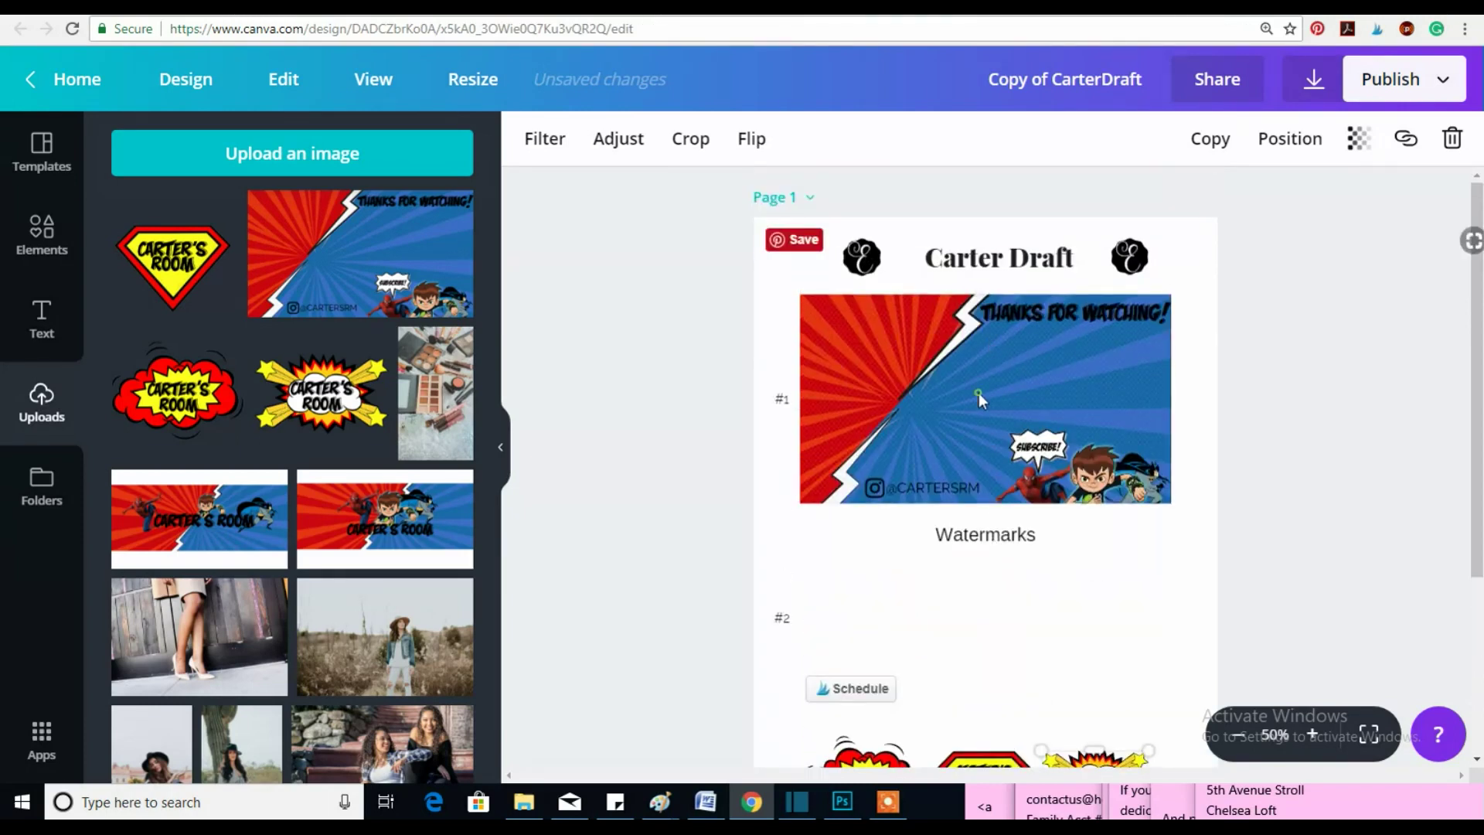
left_click_drag(978, 393, 980, 395)
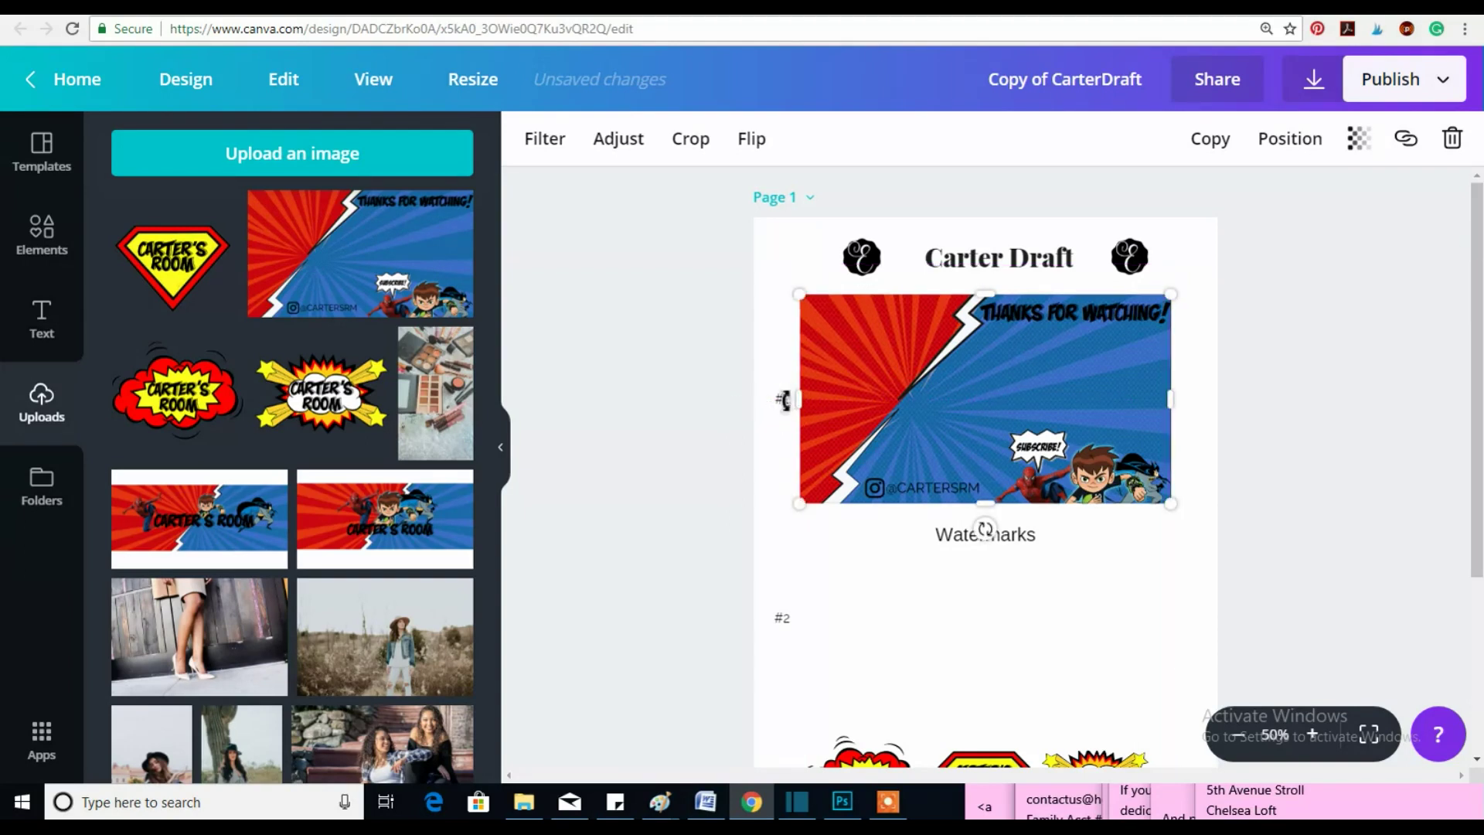
scroll(1028, 452, "down", 1)
mouse_move(1032, 447)
left_mouse_down()
mouse_move(1037, 467)
mouse_move(1036, 447)
left_mouse_up()
left_click(782, 528)
left_click_drag(783, 530, 785, 537)
scroll(1167, 568, "down", 2)
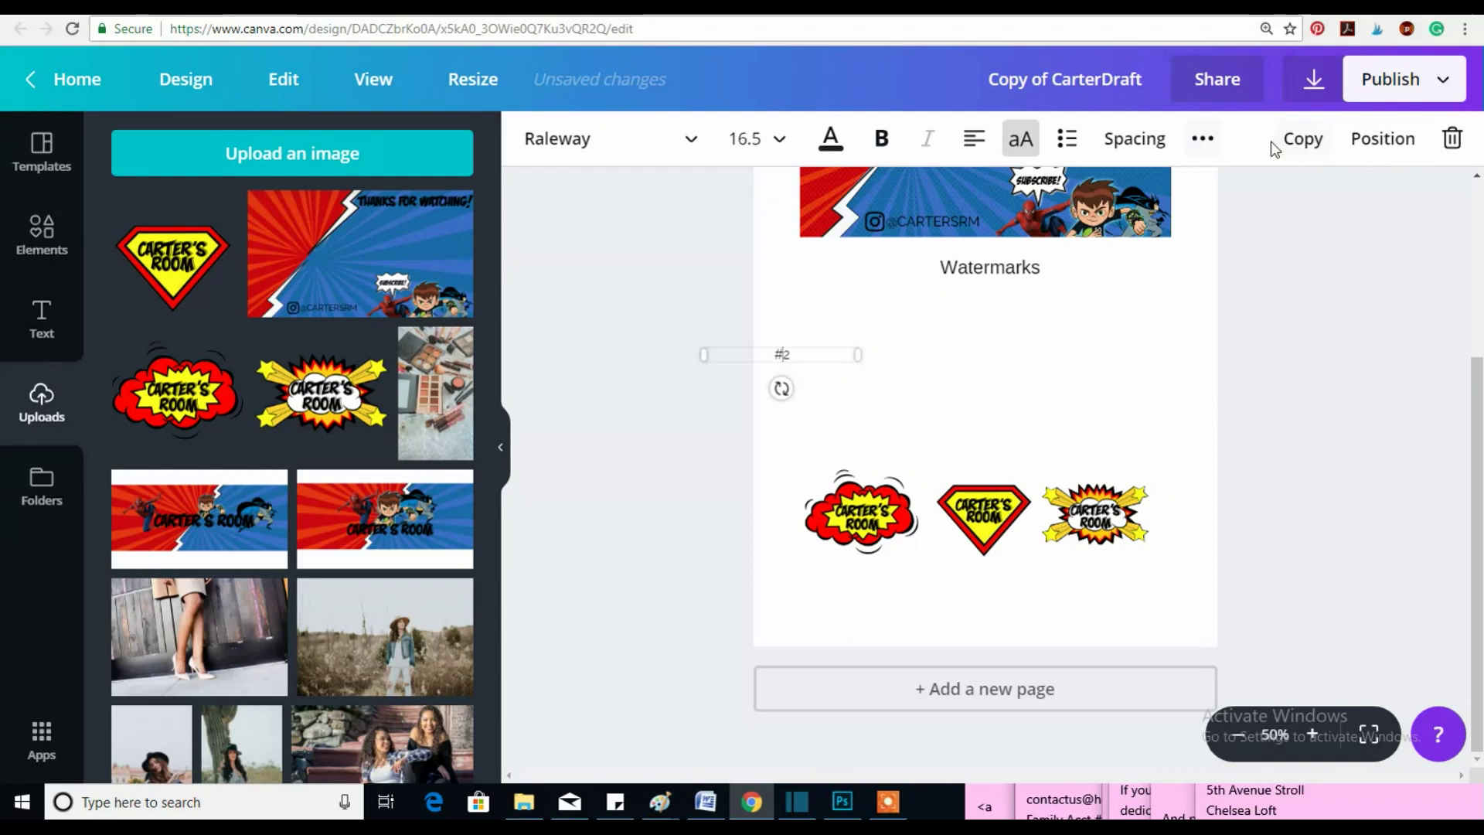
Duplicate the #2 label and edit a copy to read #1.
left_click(1306, 140)
left_click_drag(790, 362, 802, 537)
left_click(1303, 139)
double_click(802, 537)
type("1")
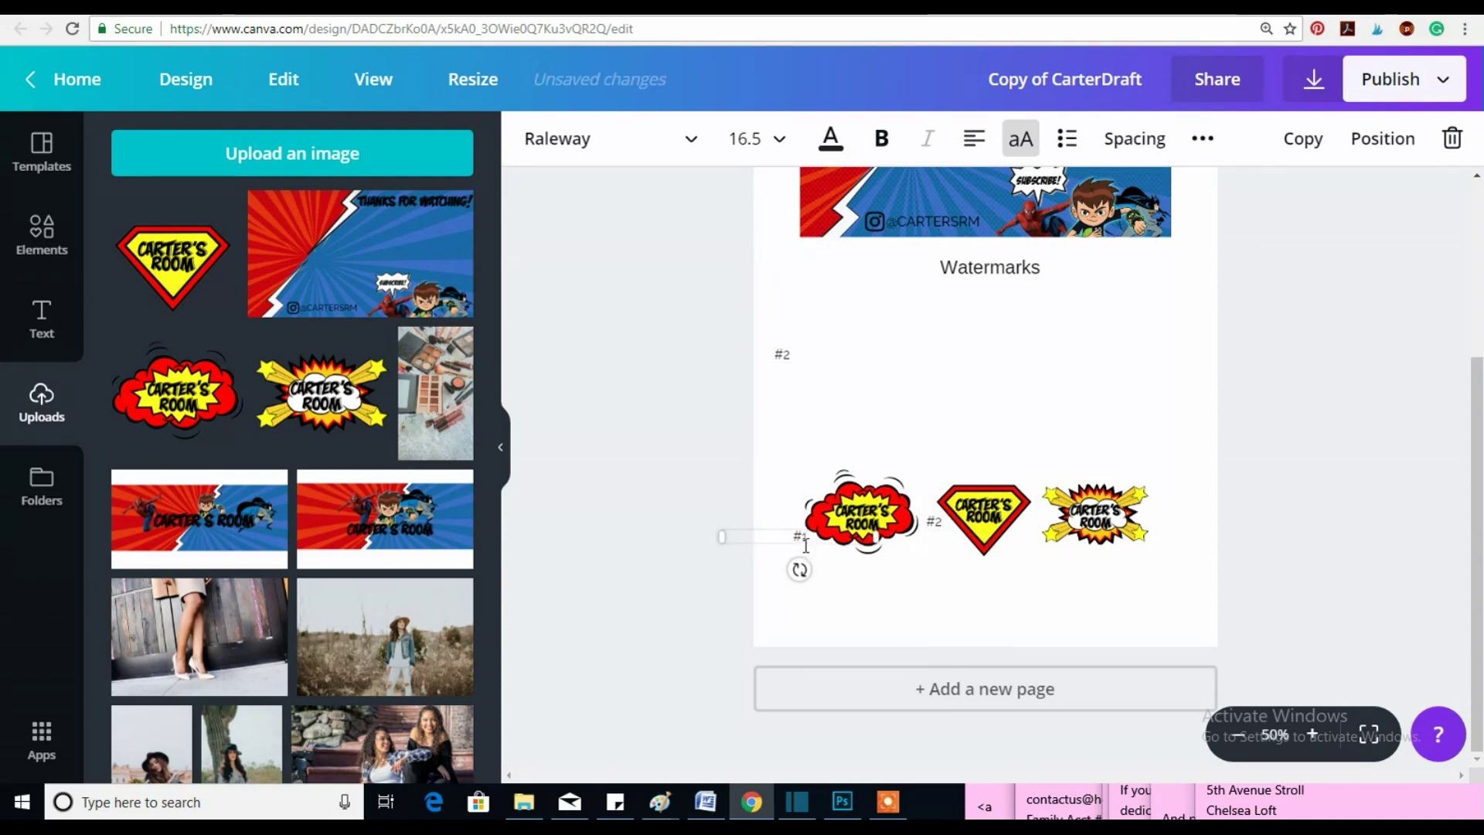
Place #2 under the shield and make a #3 label under the starburst.
left_click(937, 532)
left_click_drag(938, 539, 1030, 544)
left_click(1303, 138)
left_click(1024, 544)
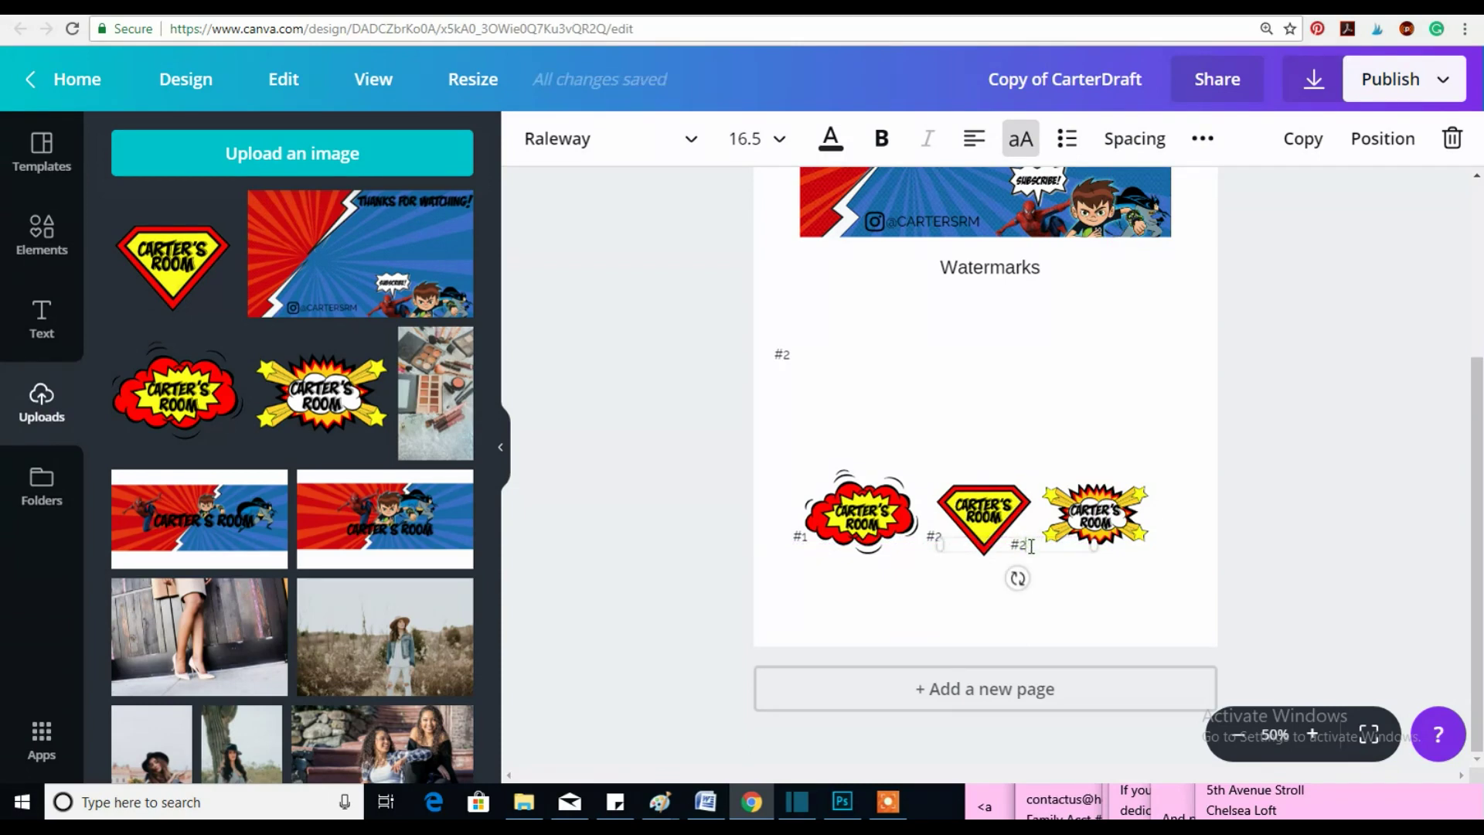
key("BackSpace")
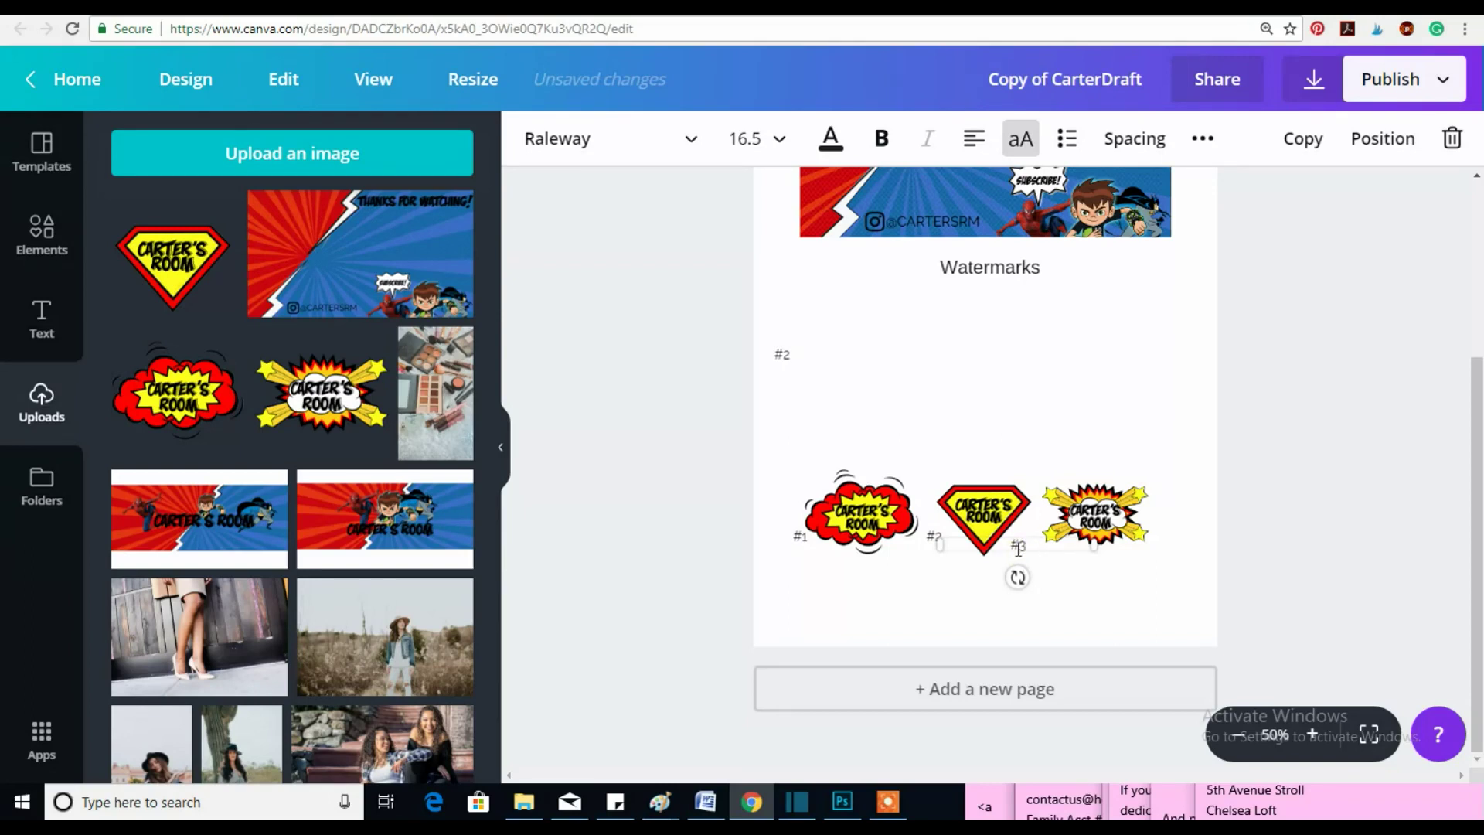
left_click_drag(1031, 559, 1043, 553)
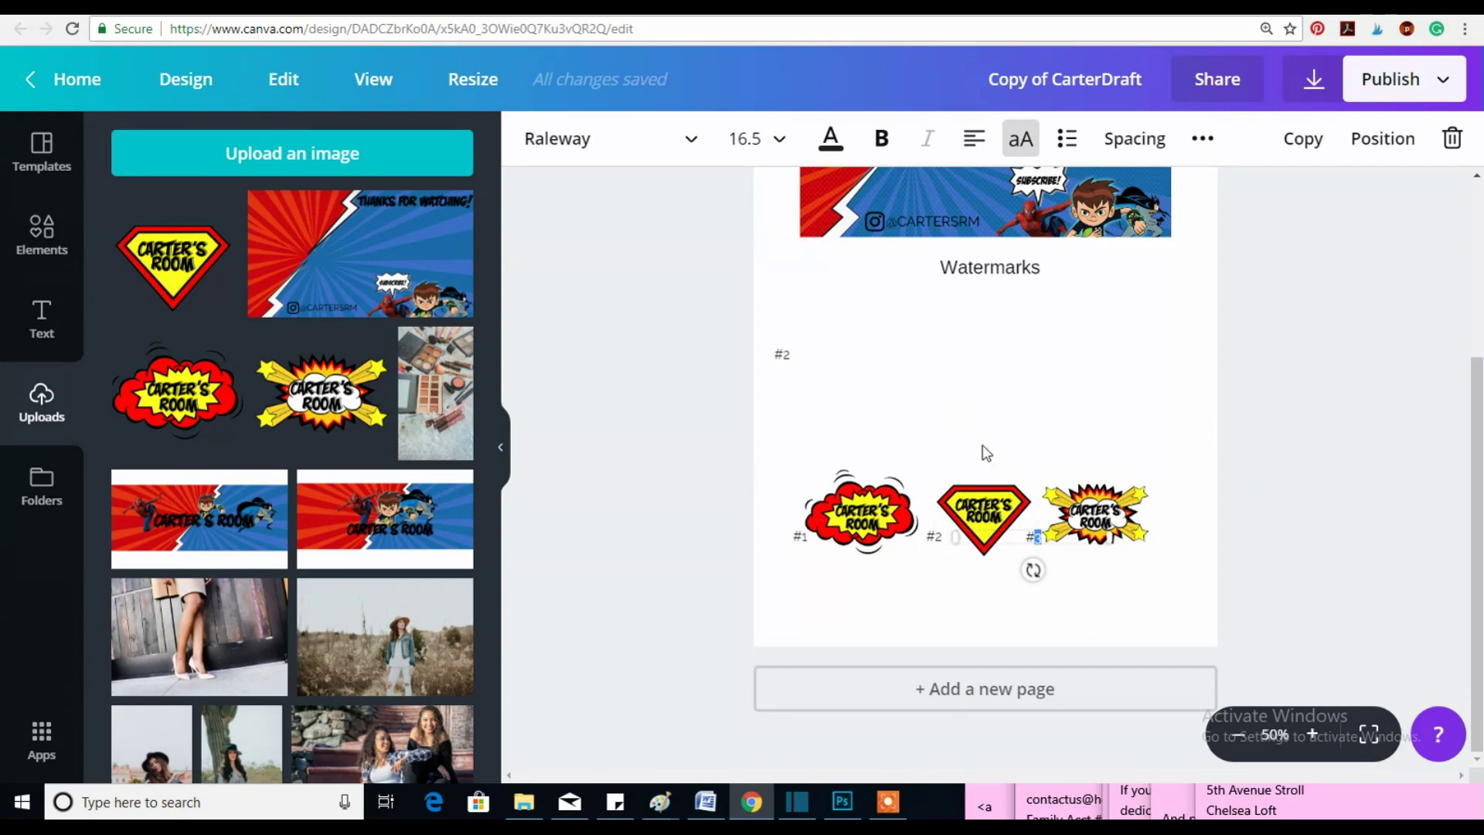
Move the Watermarks heading down directly above the three numbered logos.
left_click(995, 399)
scroll(1000, 402, "up", 2)
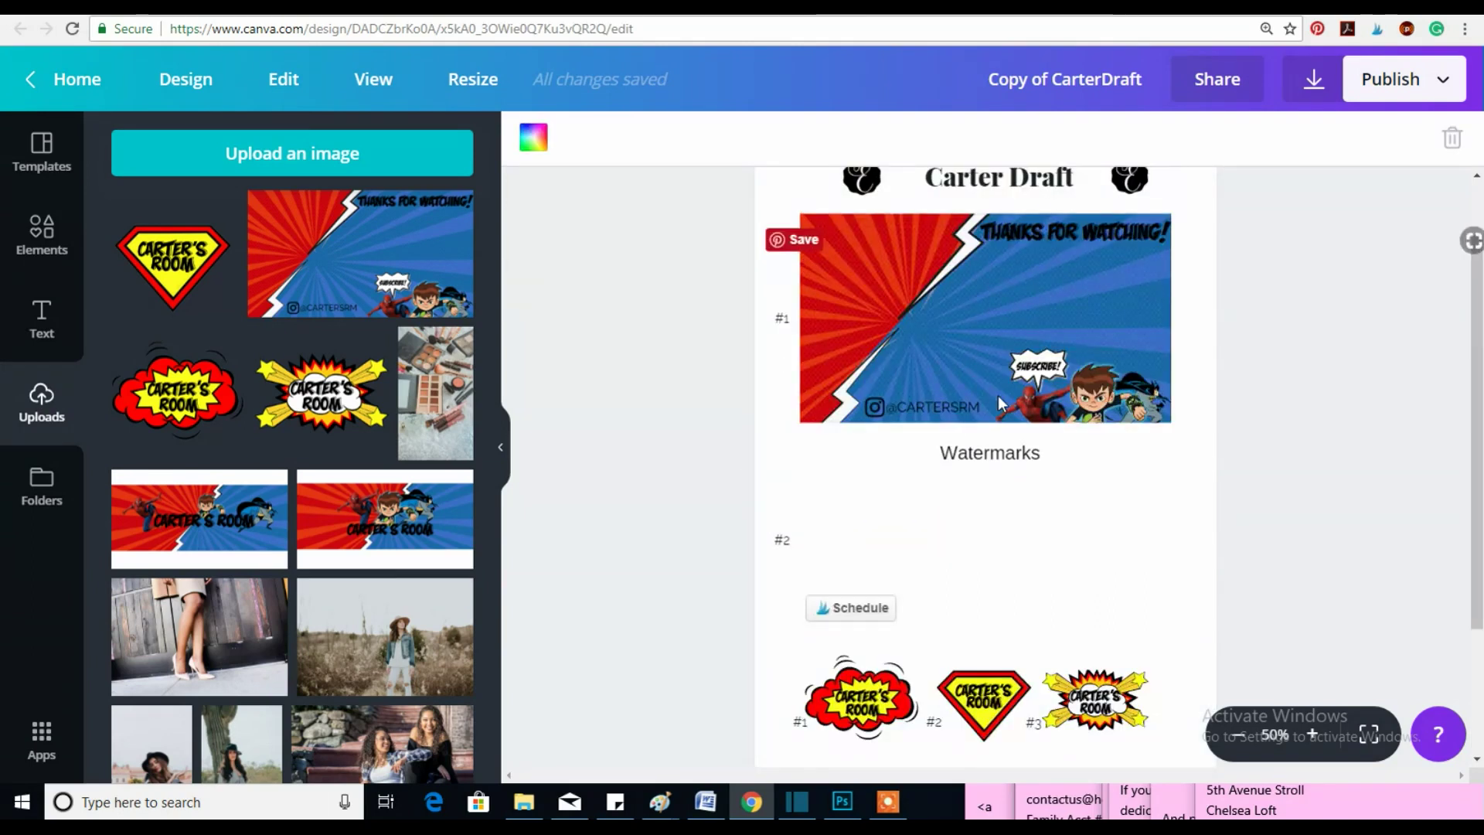
scroll(999, 402, "up", 1)
scroll(996, 485, "down", 2)
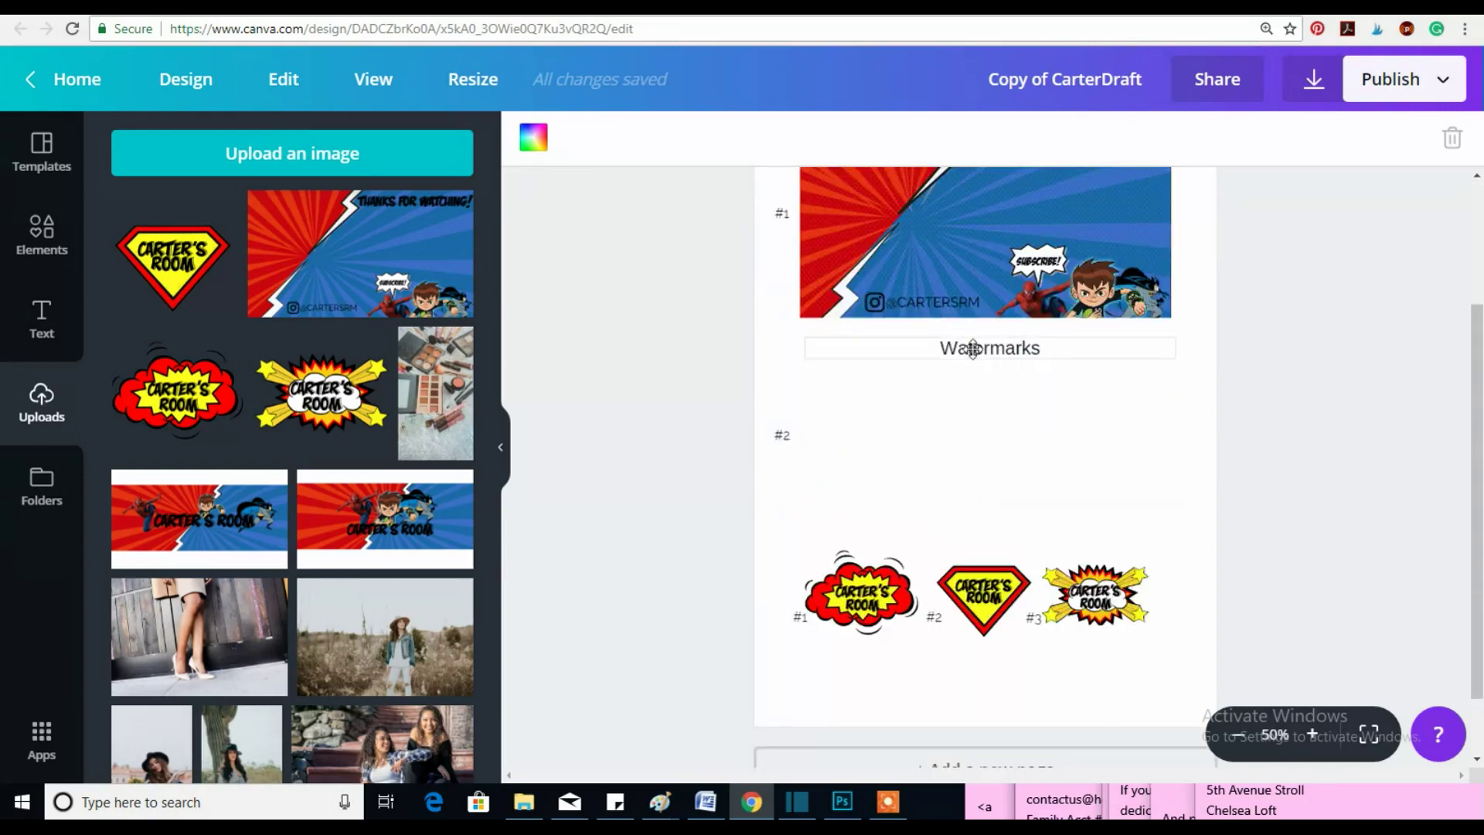
left_click_drag(974, 345, 974, 539)
double_click(1004, 534)
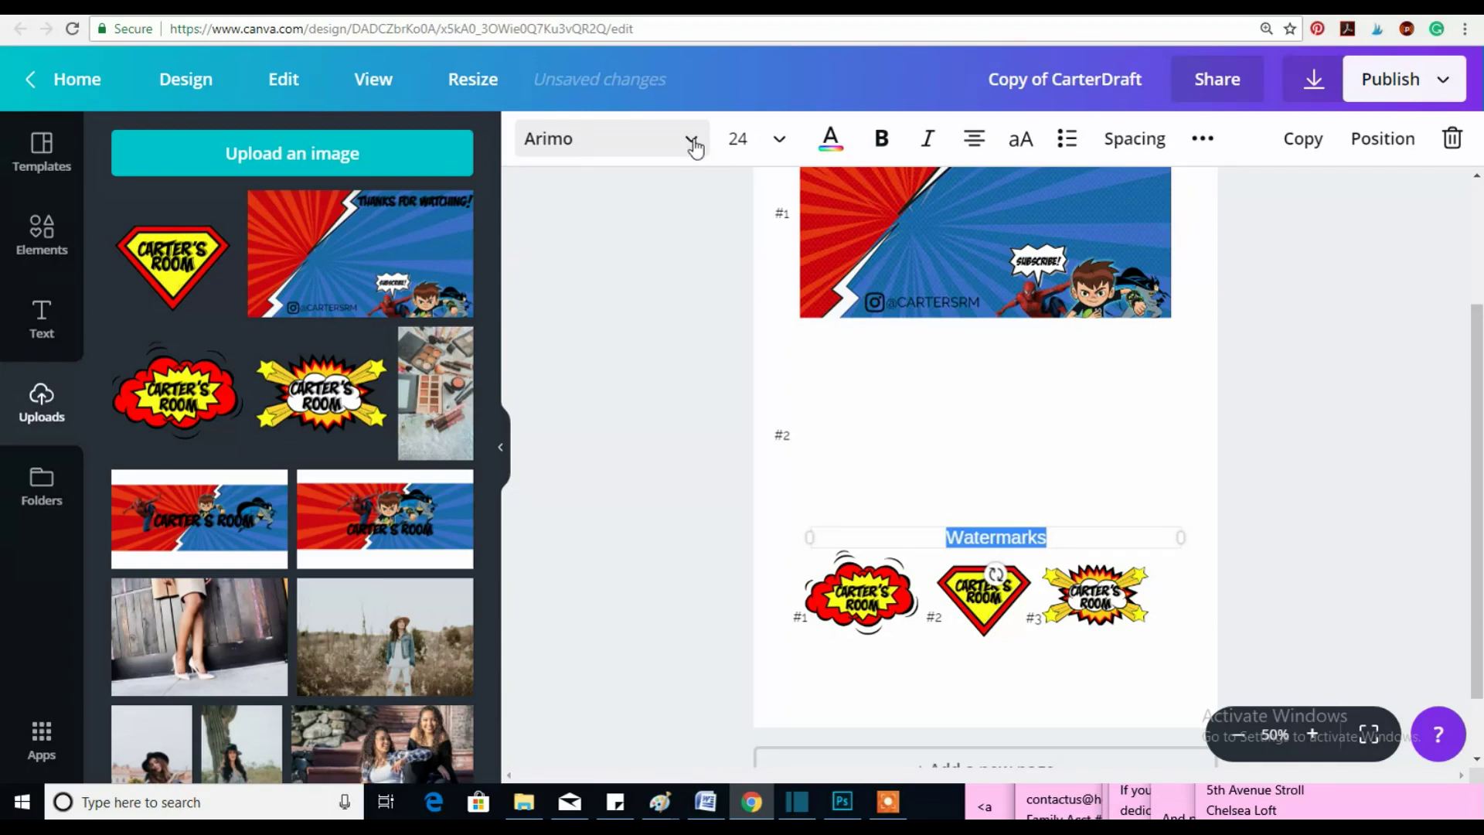
key("Escape")
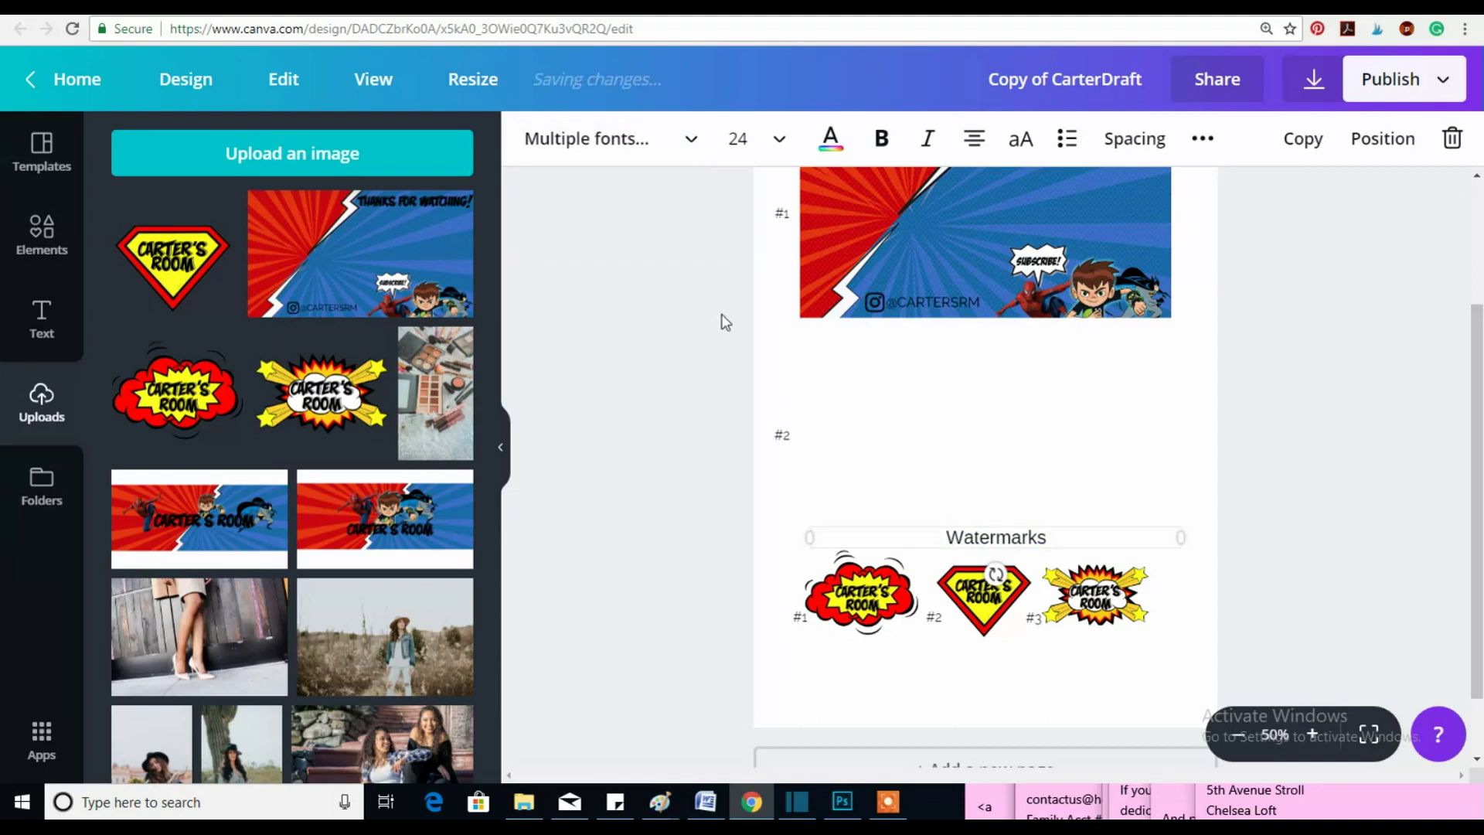
Browse the font list for the Watermarks heading.
left_click(683, 148)
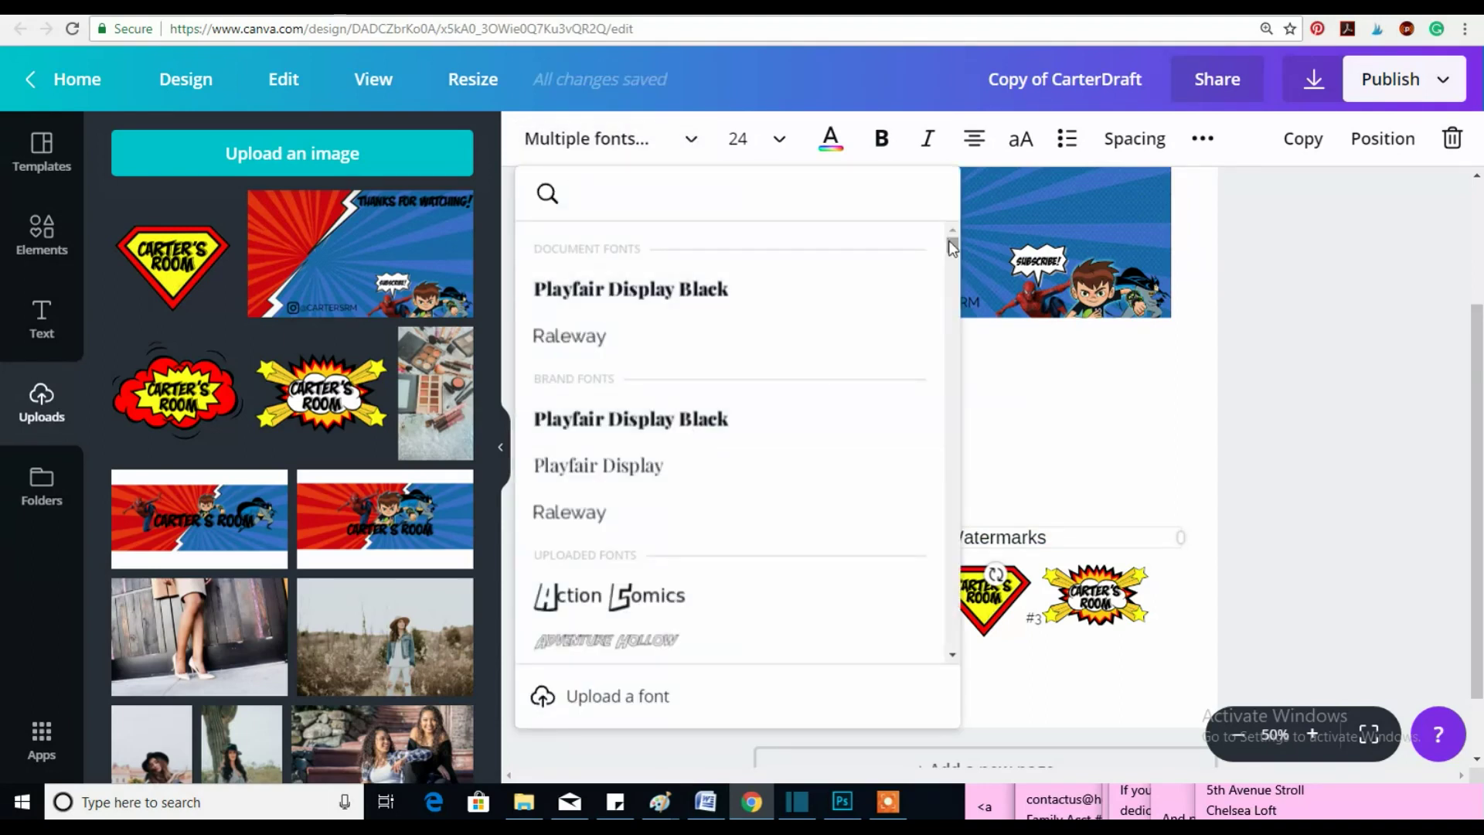
mouse_move(951, 244)
left_mouse_down()
mouse_move(956, 283)
mouse_move(966, 226)
left_mouse_up()
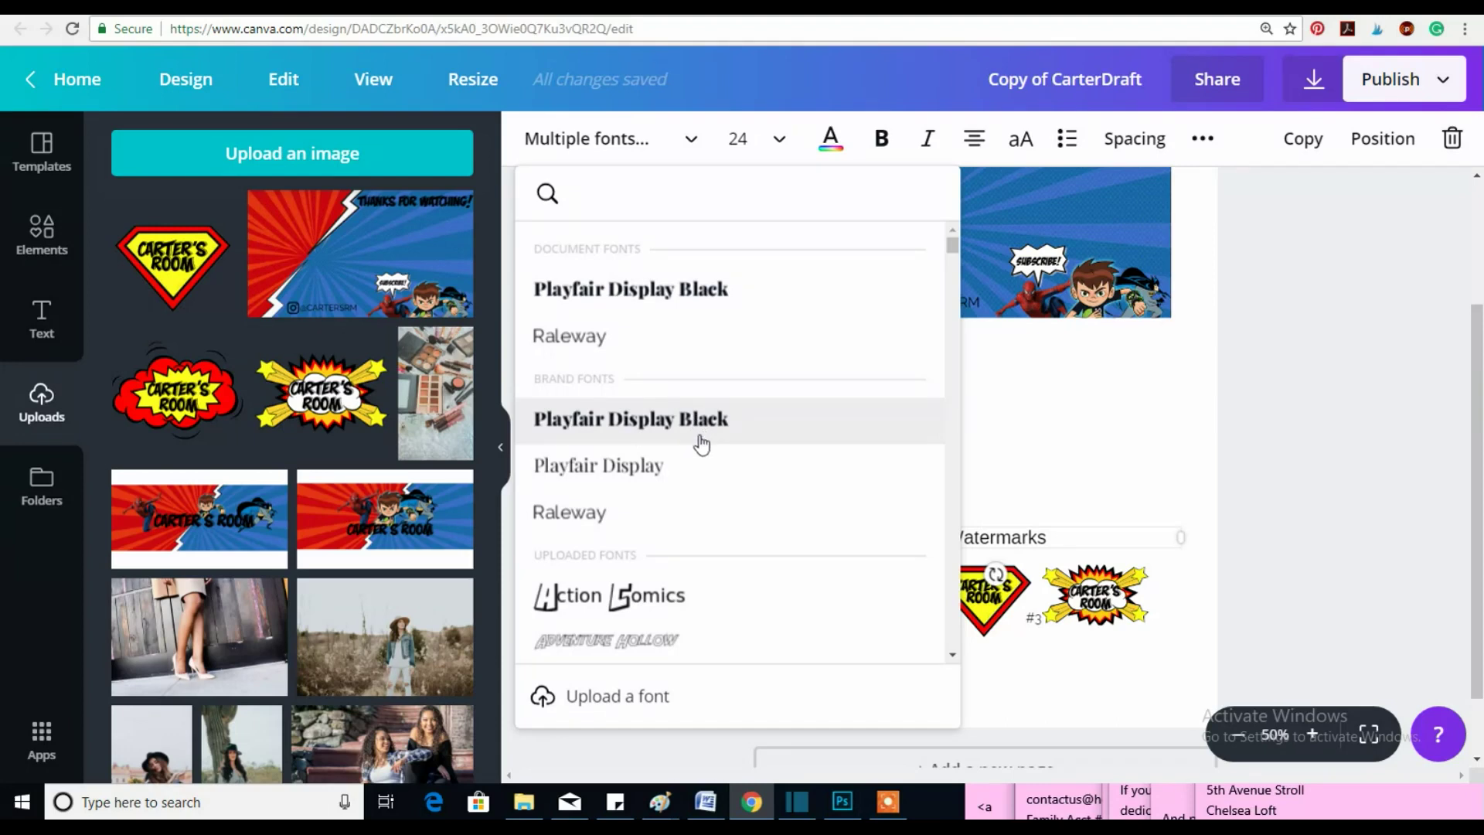
scroll(631, 419, "down", 2)
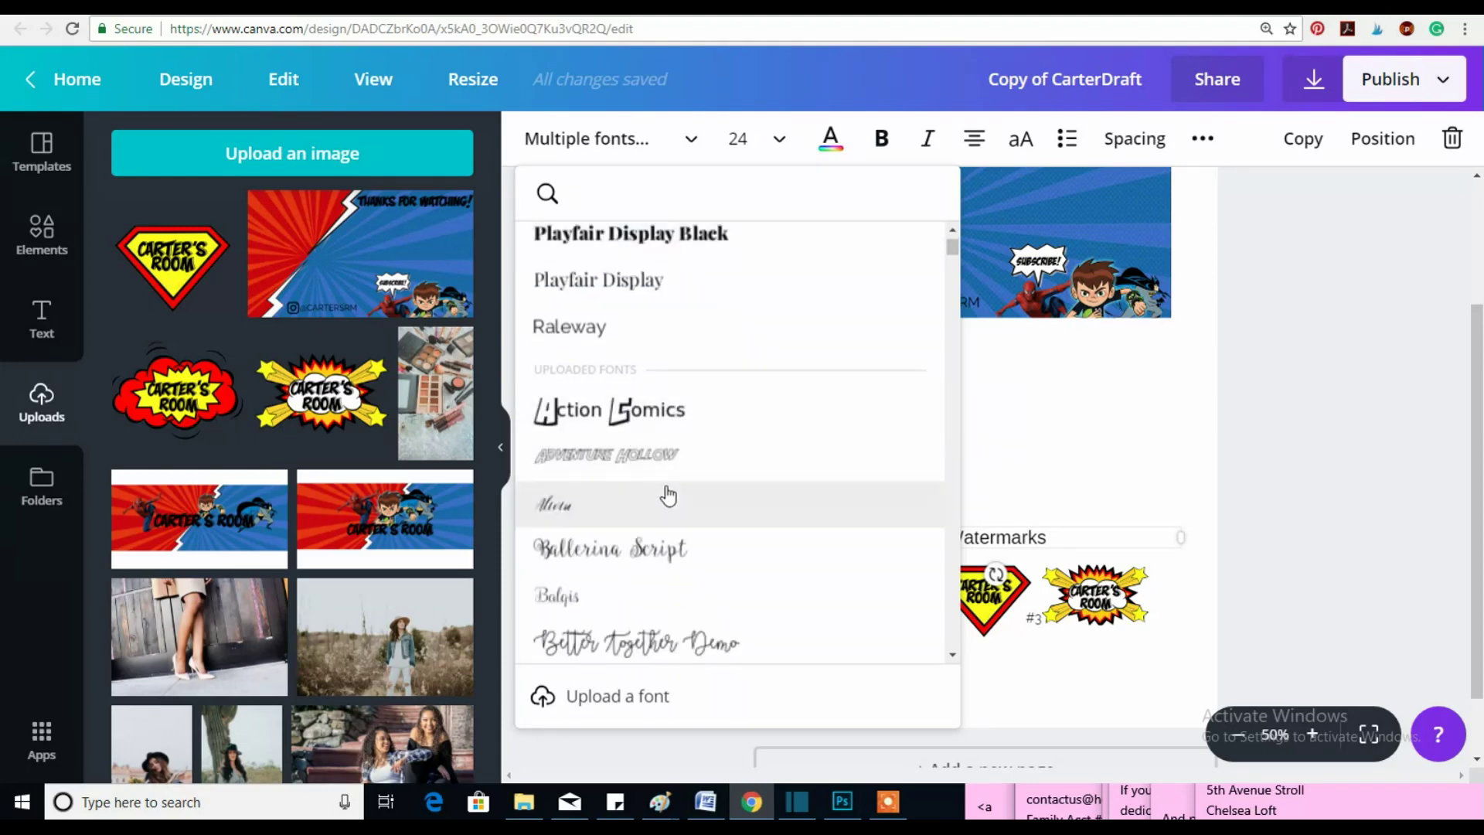
scroll(665, 495, "down", 9)
scroll(666, 495, "down", 4)
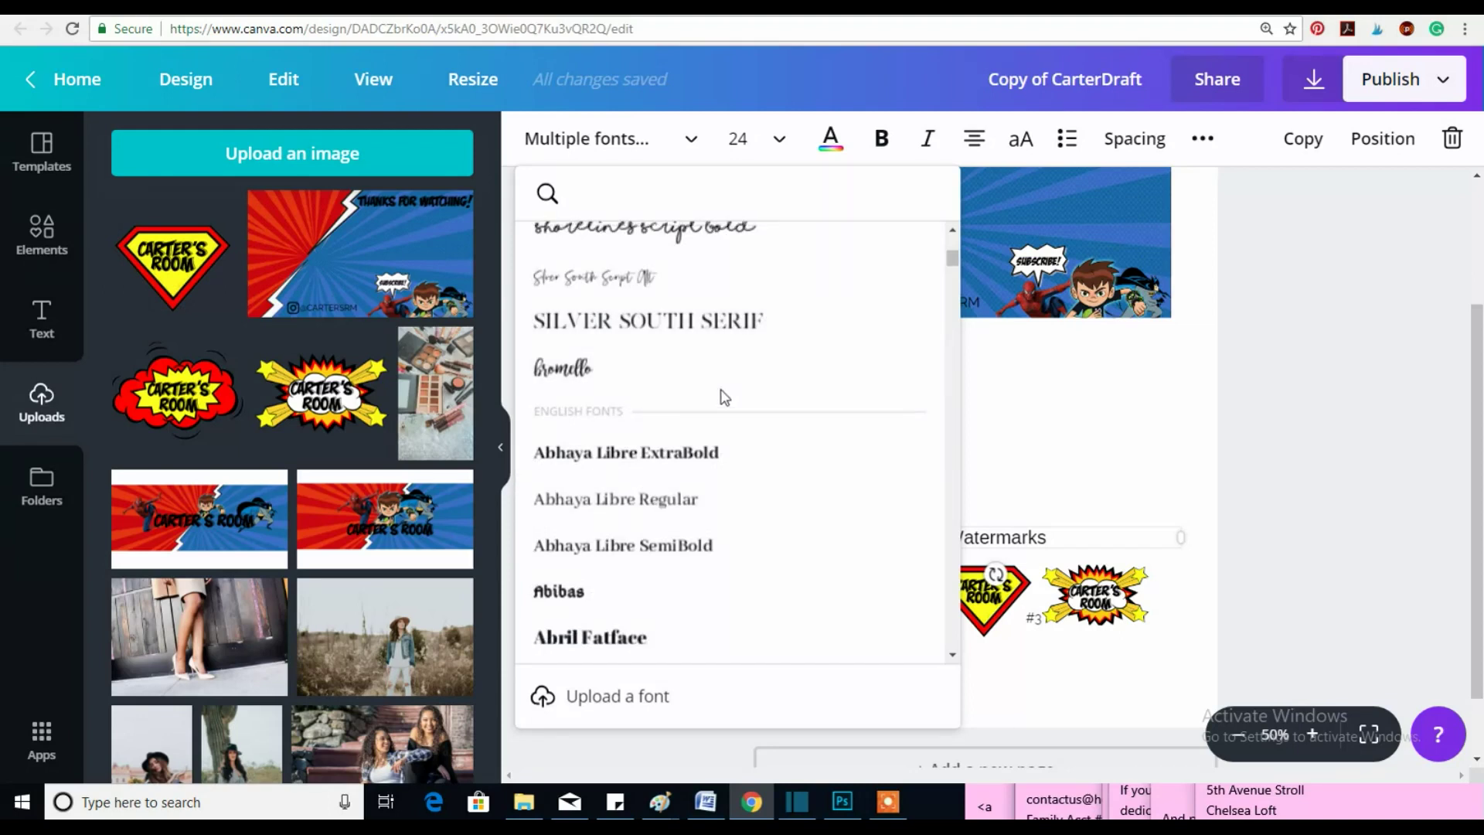
scroll(724, 398, "up", 7)
scroll(724, 398, "up", 4)
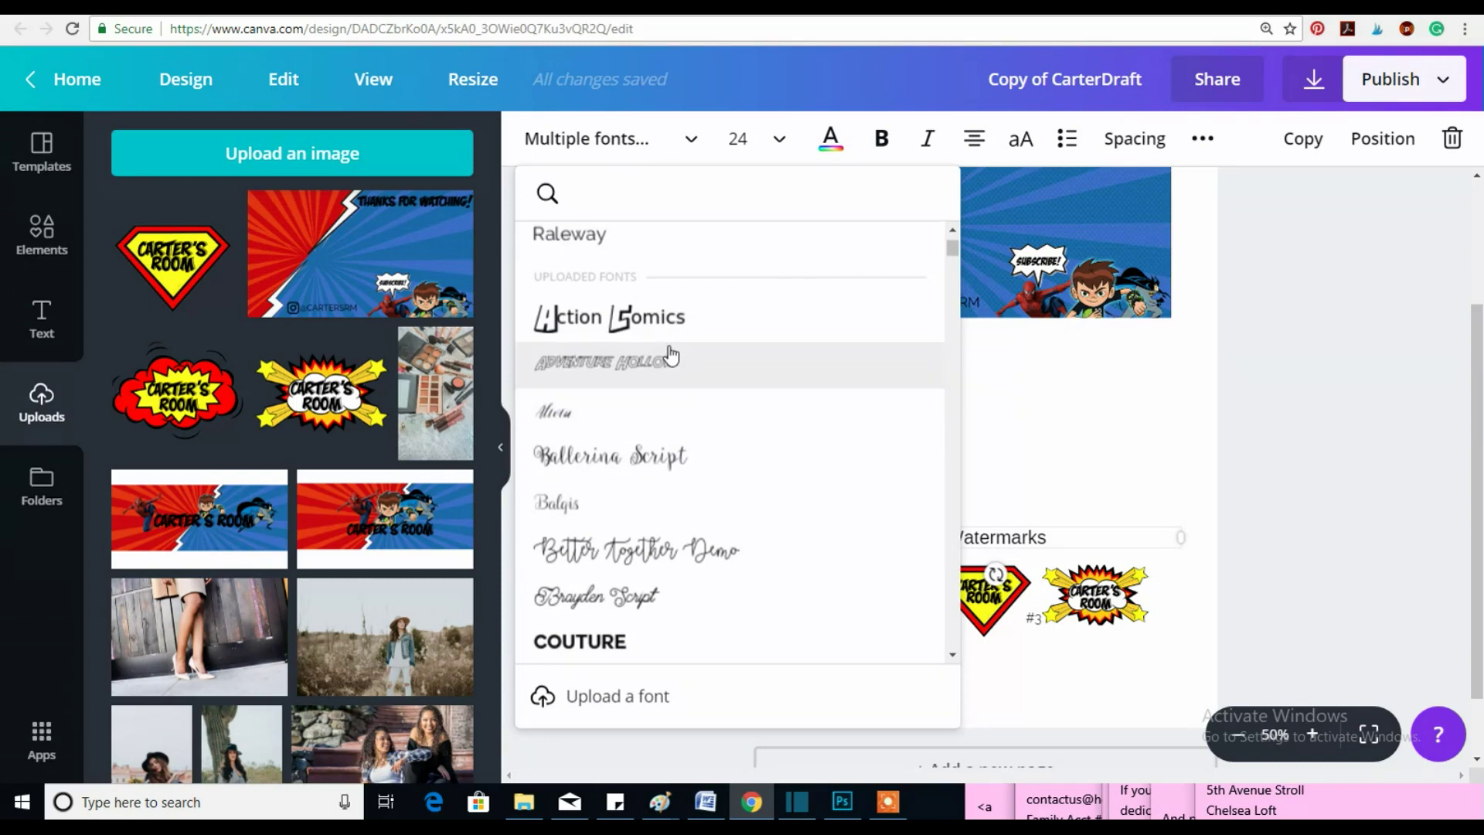
scroll(671, 545, "down", 3)
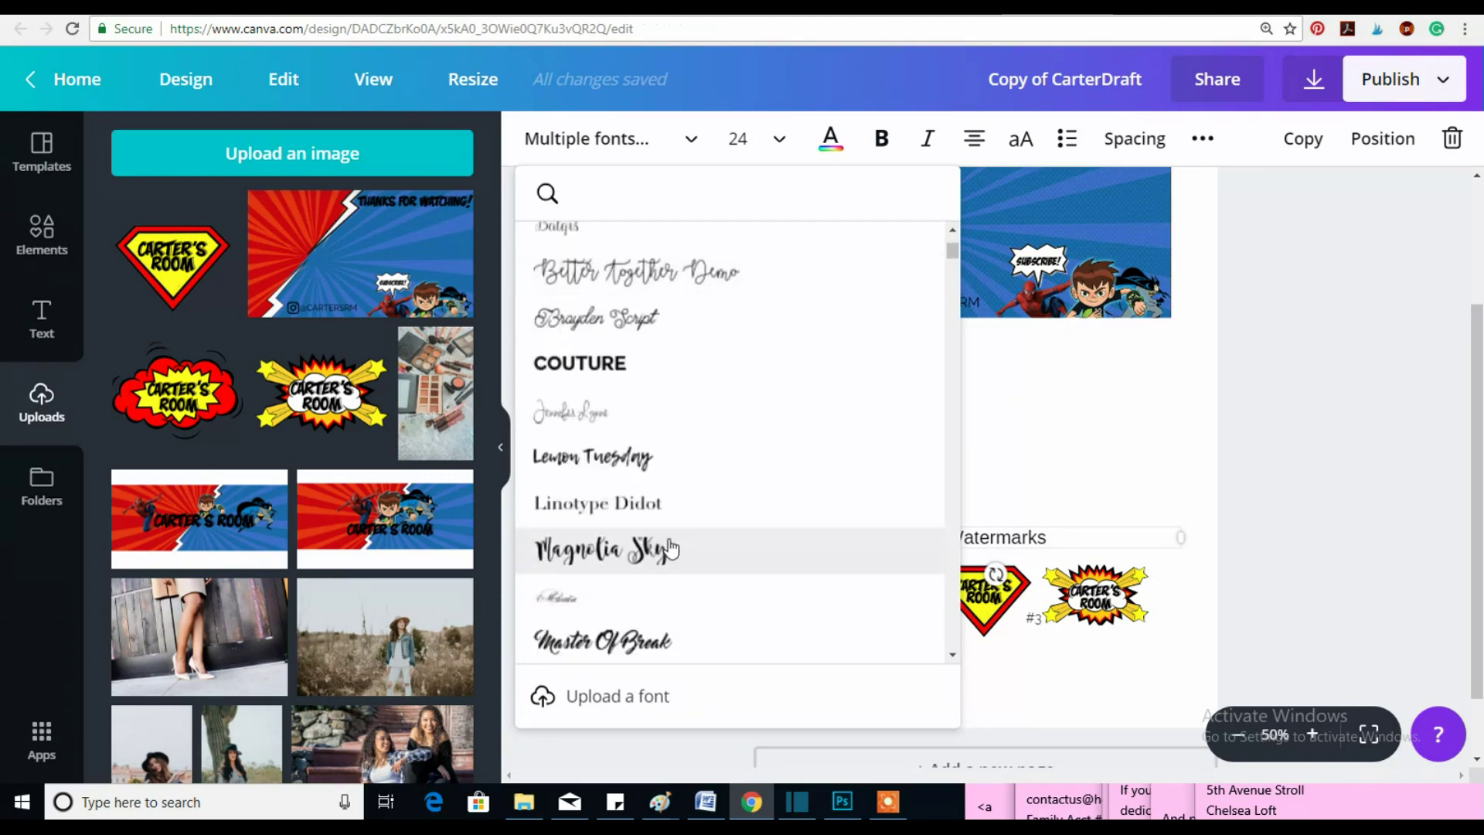
left_click(952, 272)
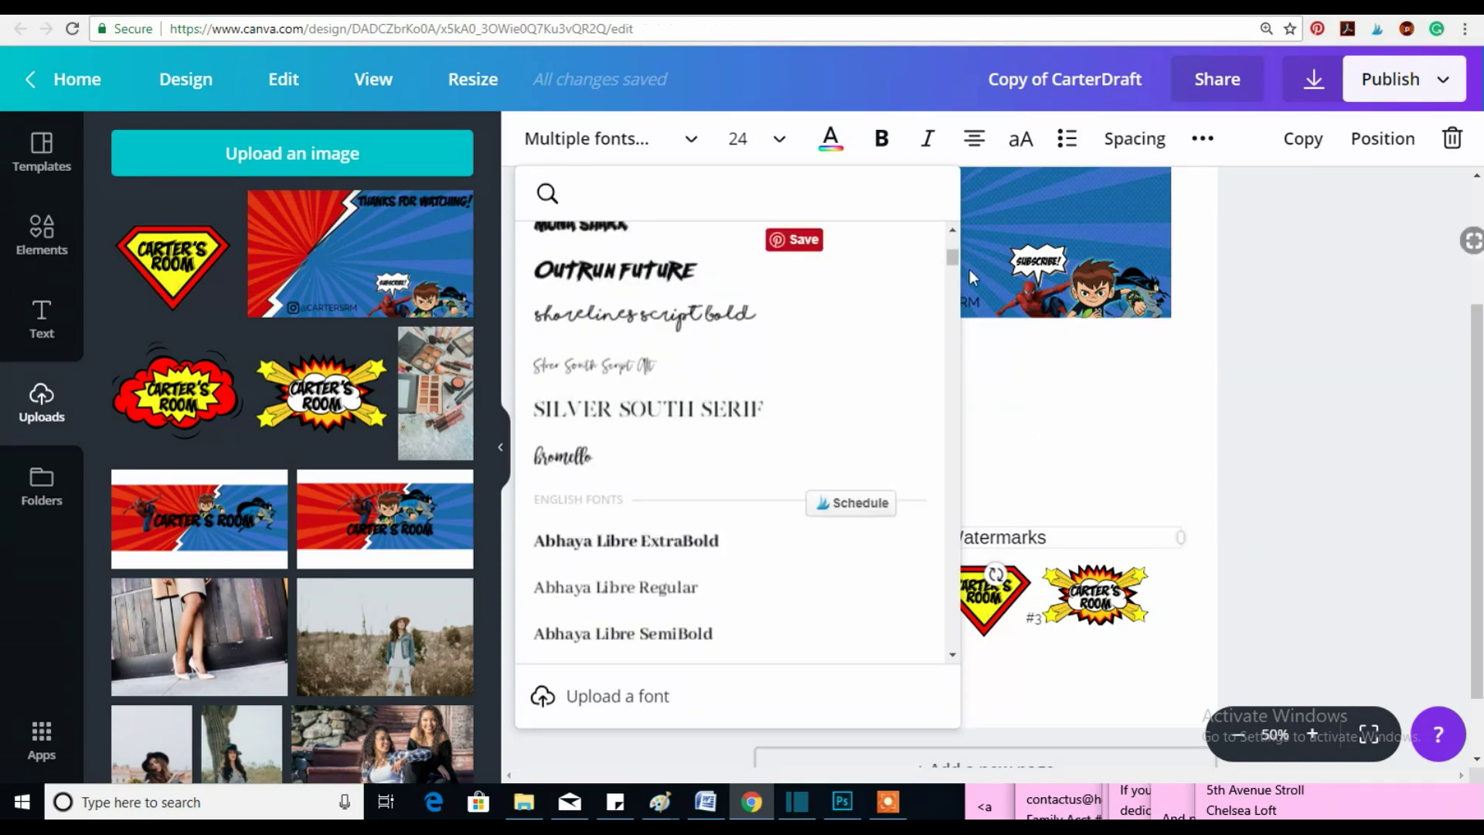
scroll(952, 243, "up", 1)
mouse_move(953, 242)
left_mouse_down()
mouse_move(939, 292)
mouse_move(938, 230)
left_mouse_up()
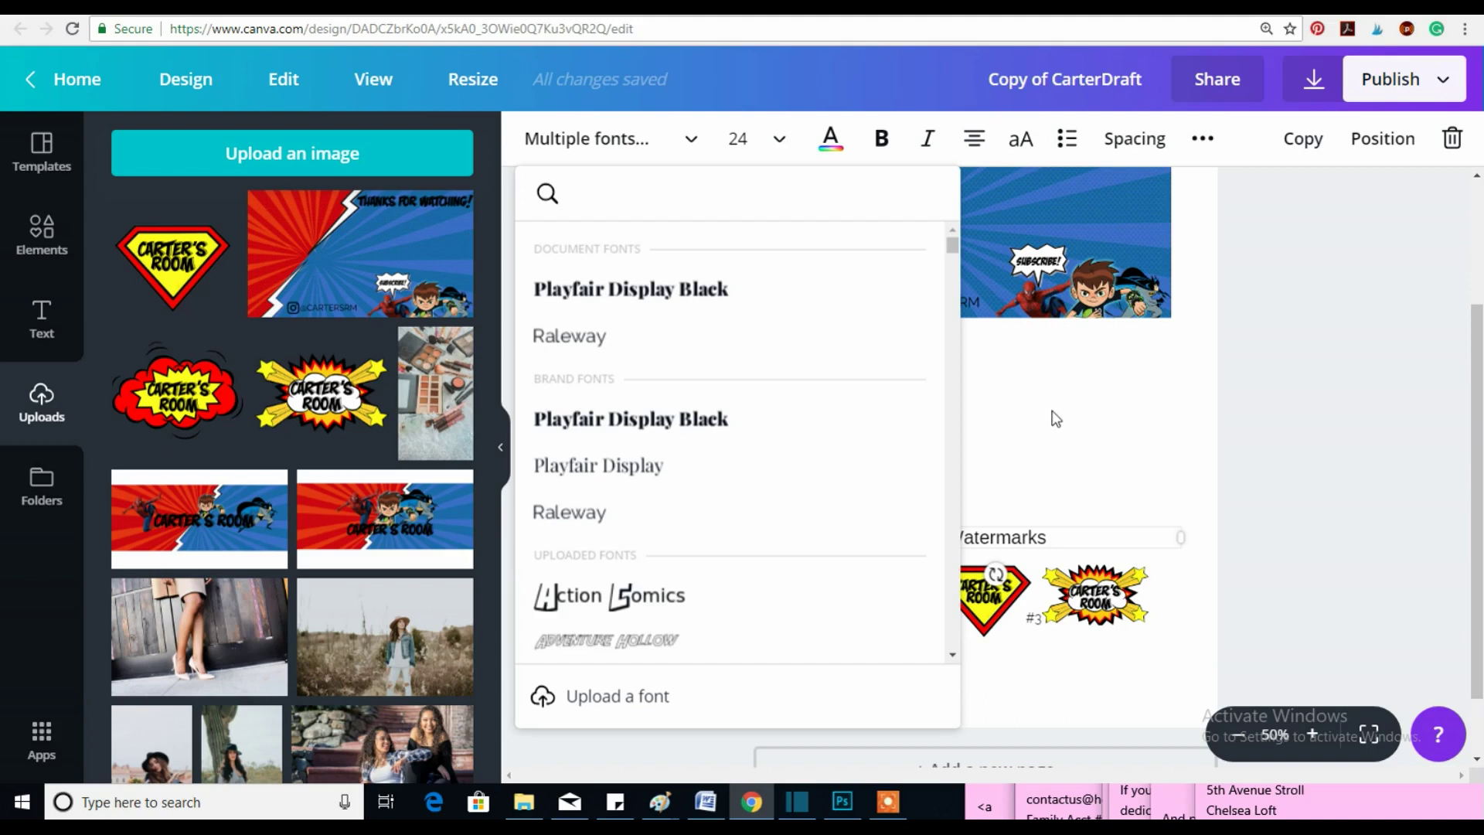
Select the whole heading and apply Raleway by searching 'ral'.
left_click(1044, 535)
left_click_drag(1046, 536, 727, 176)
left_click(613, 139)
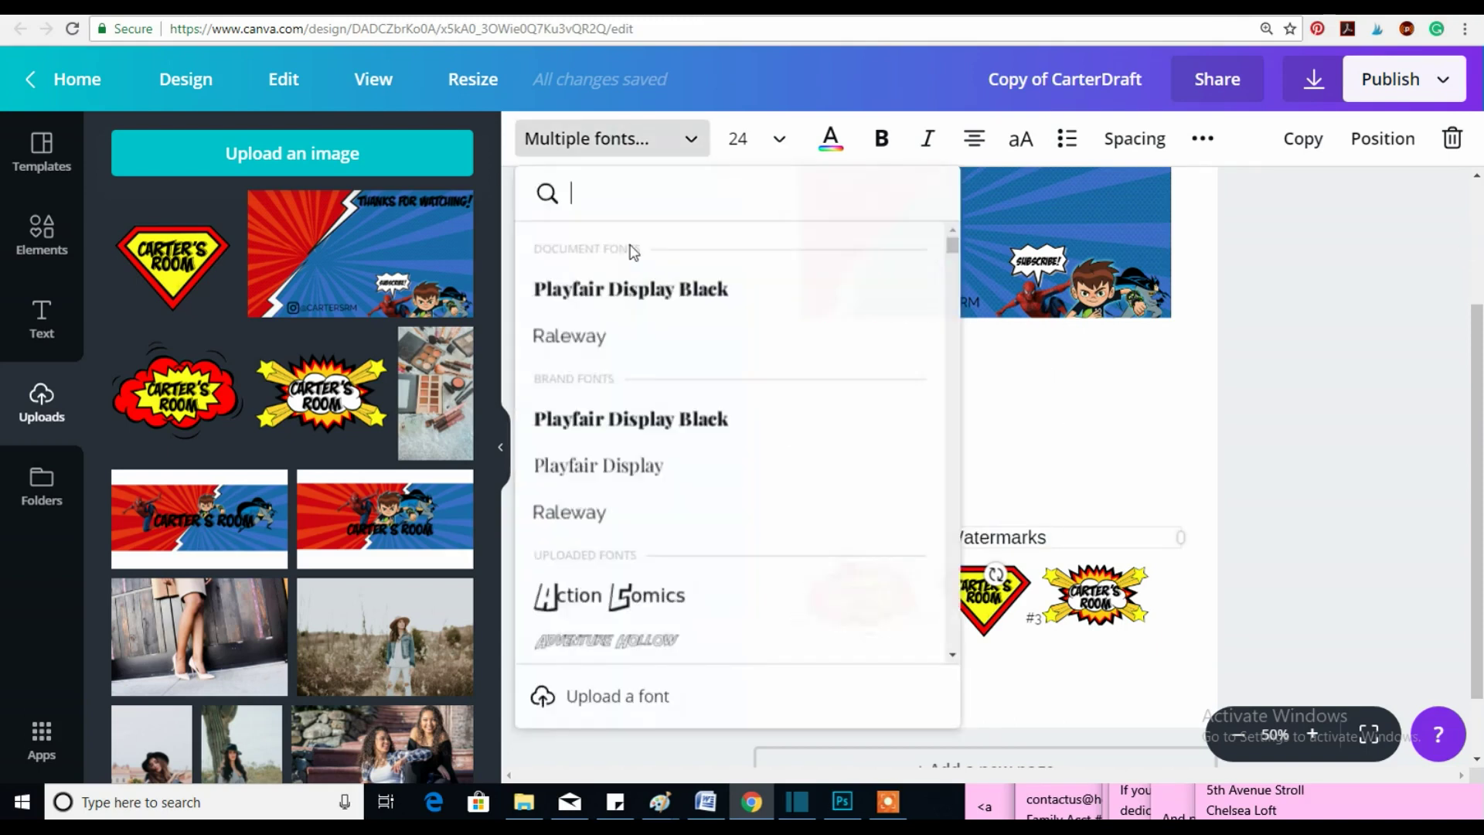
type("r")
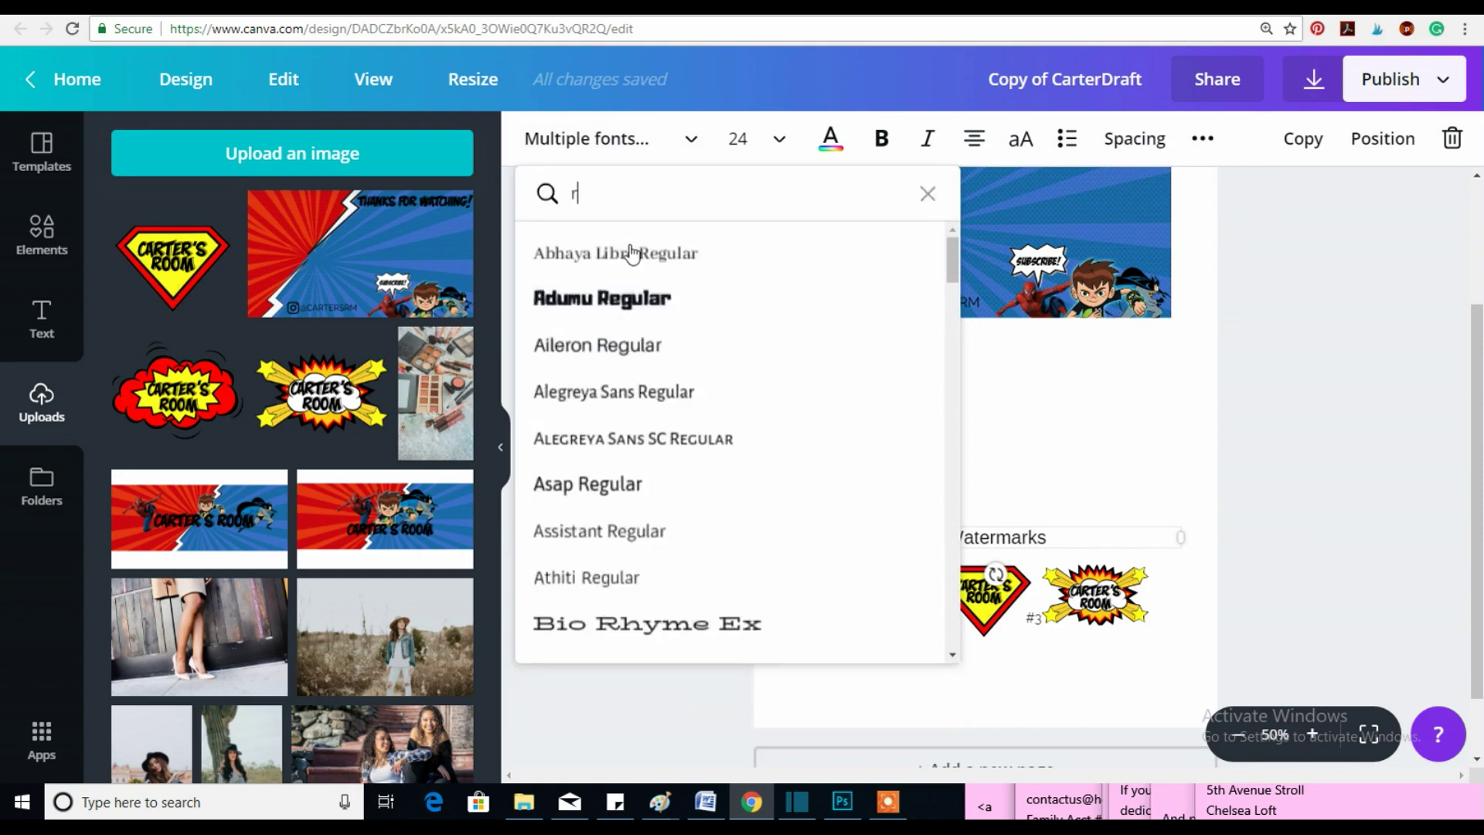
type("al")
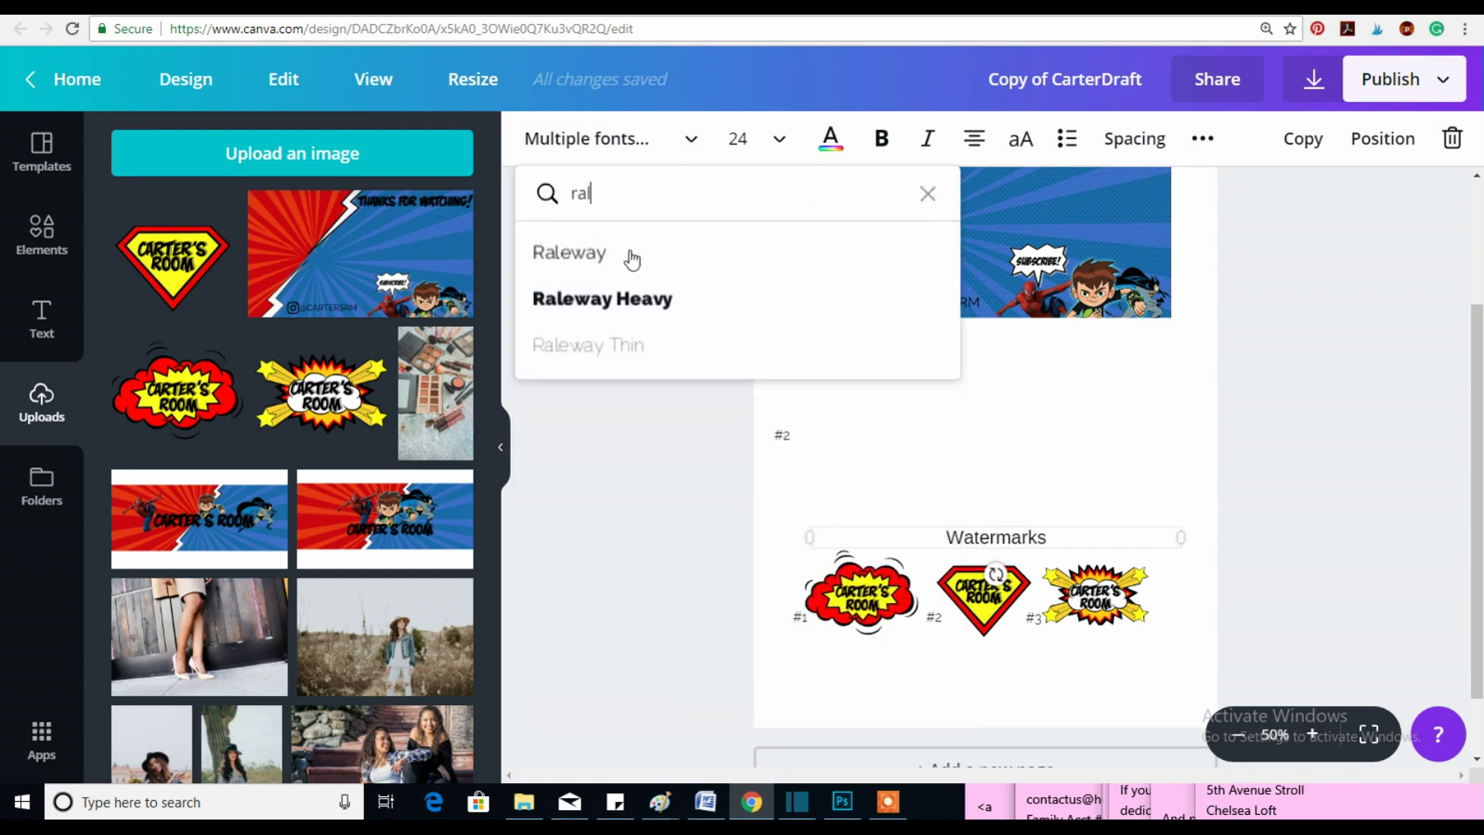
key("Return")
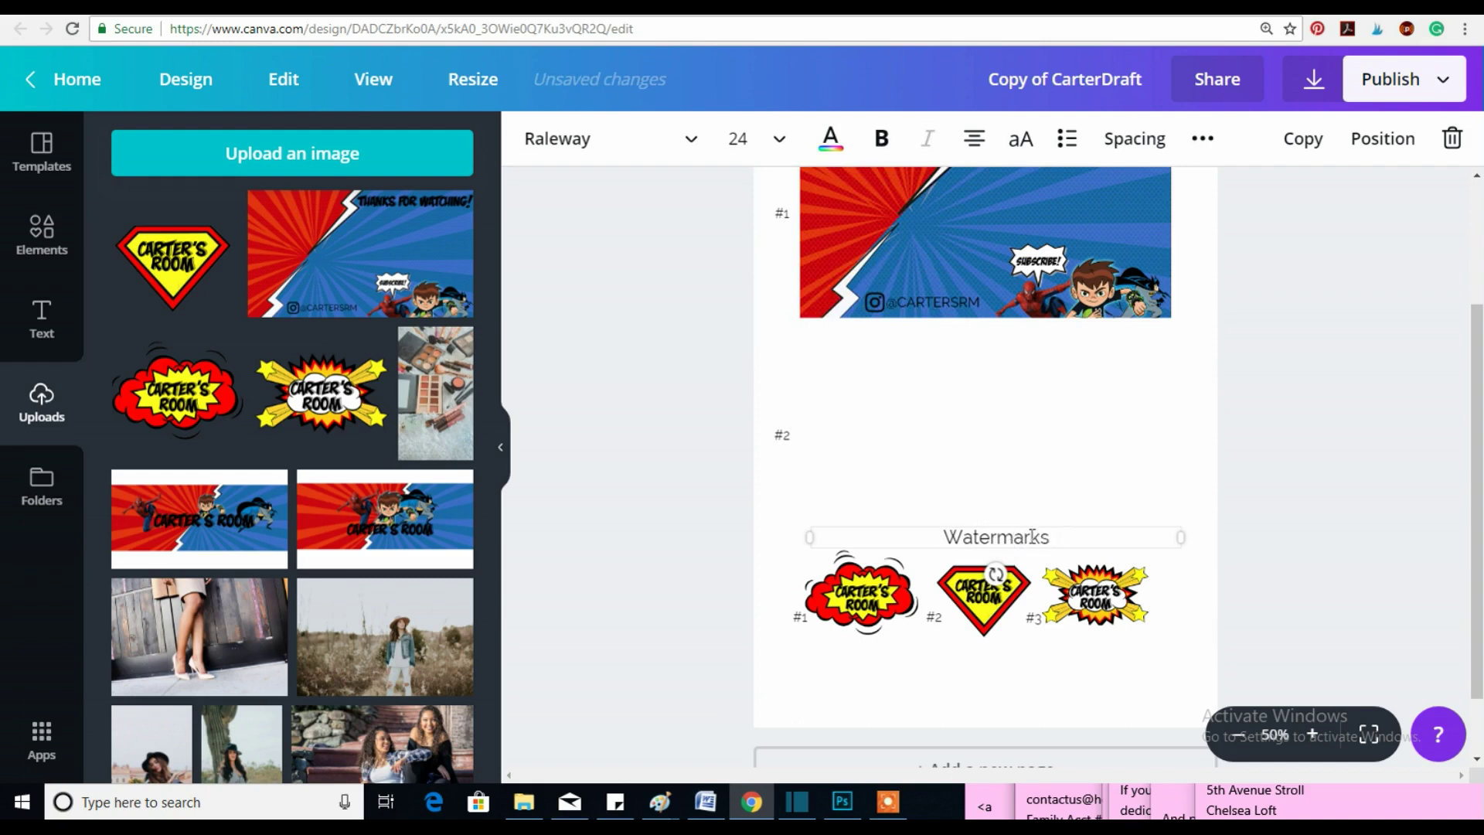
Change the Watermarks heading font size through 14 and 16 to 18.
left_click_drag(1050, 537, 942, 537)
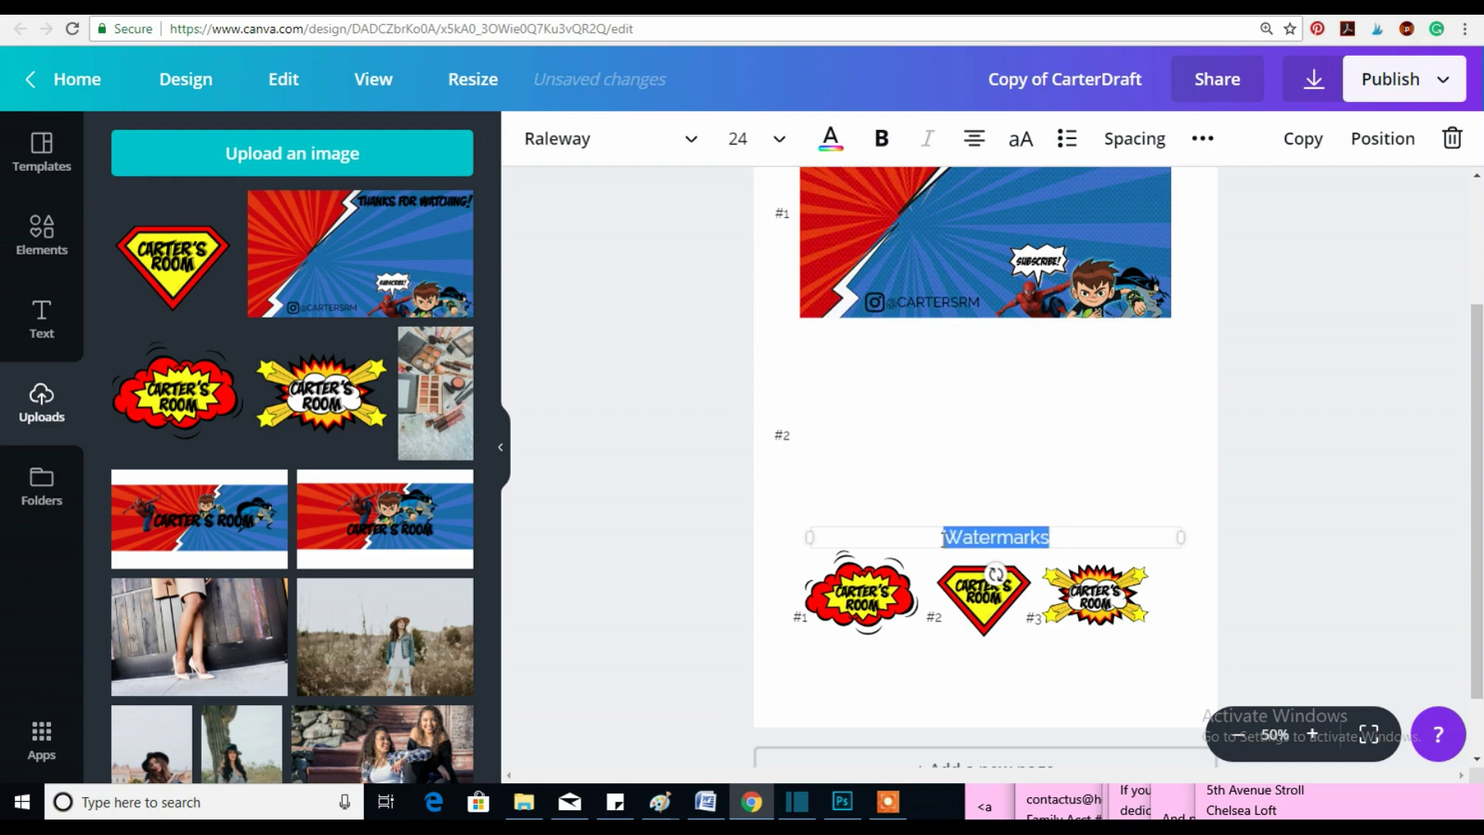
left_click(780, 139)
left_click(767, 205)
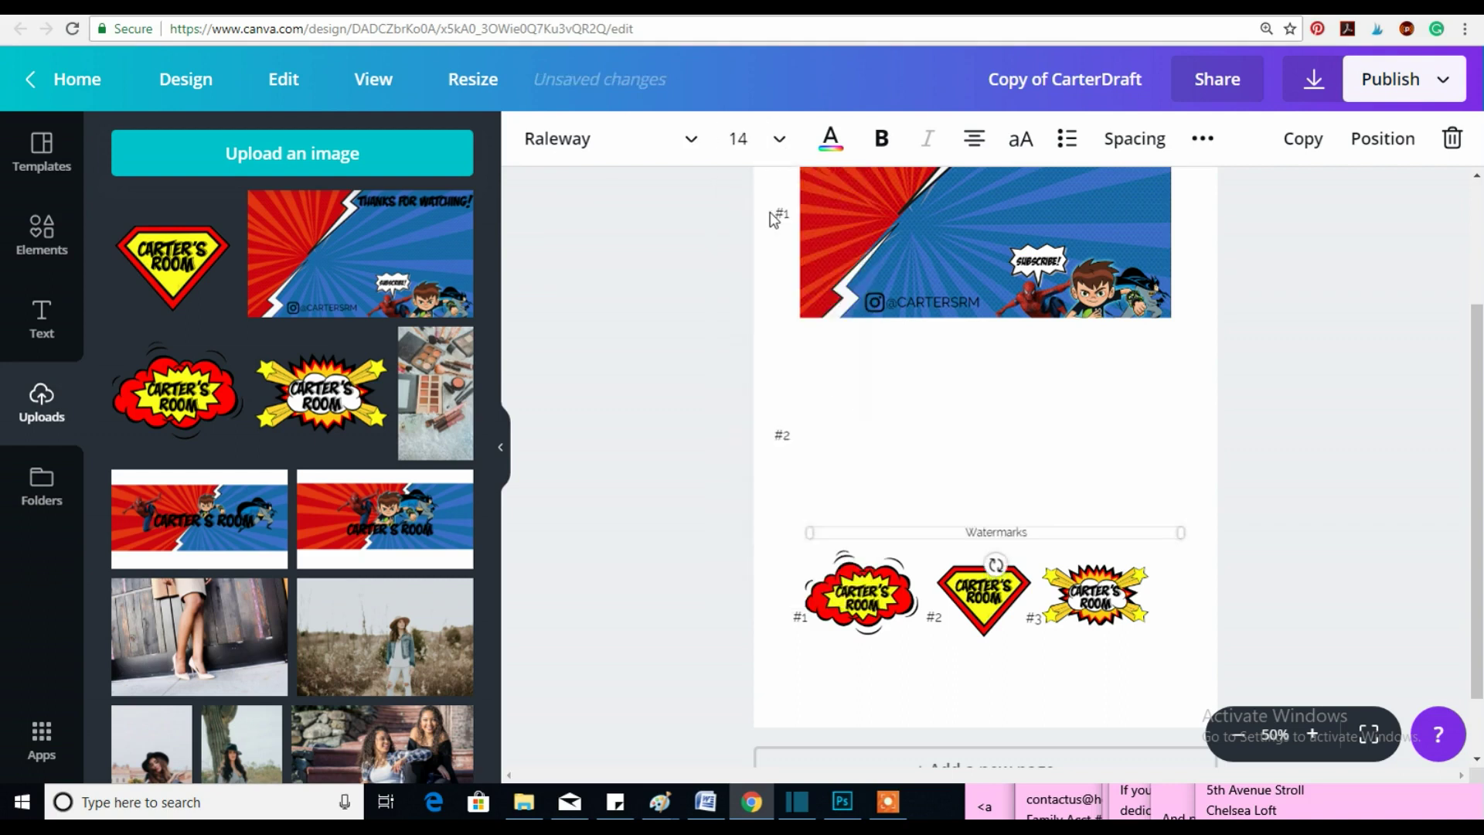
left_click(778, 138)
left_click(772, 433)
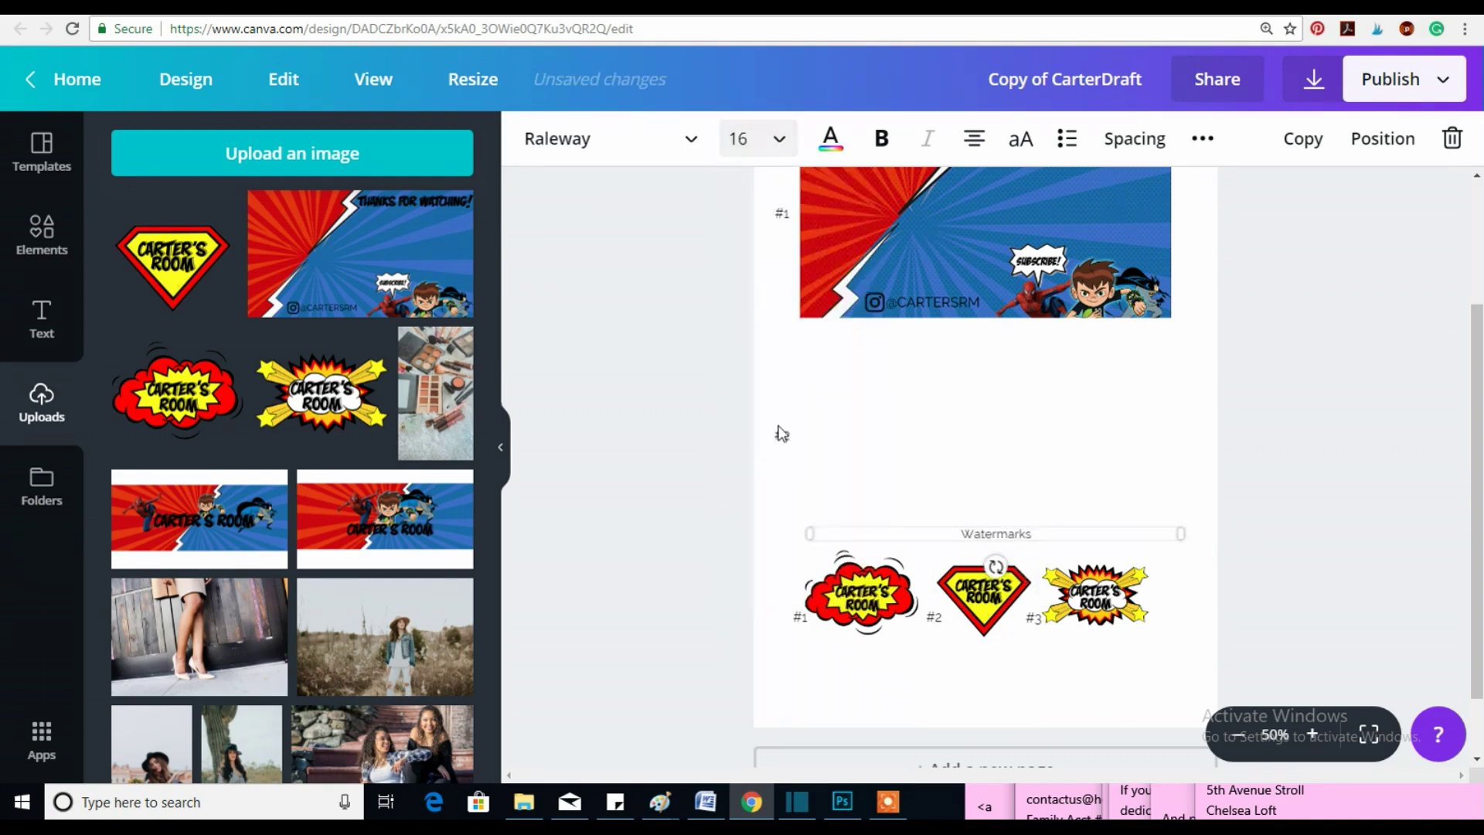
double_click(1034, 531)
left_click(758, 147)
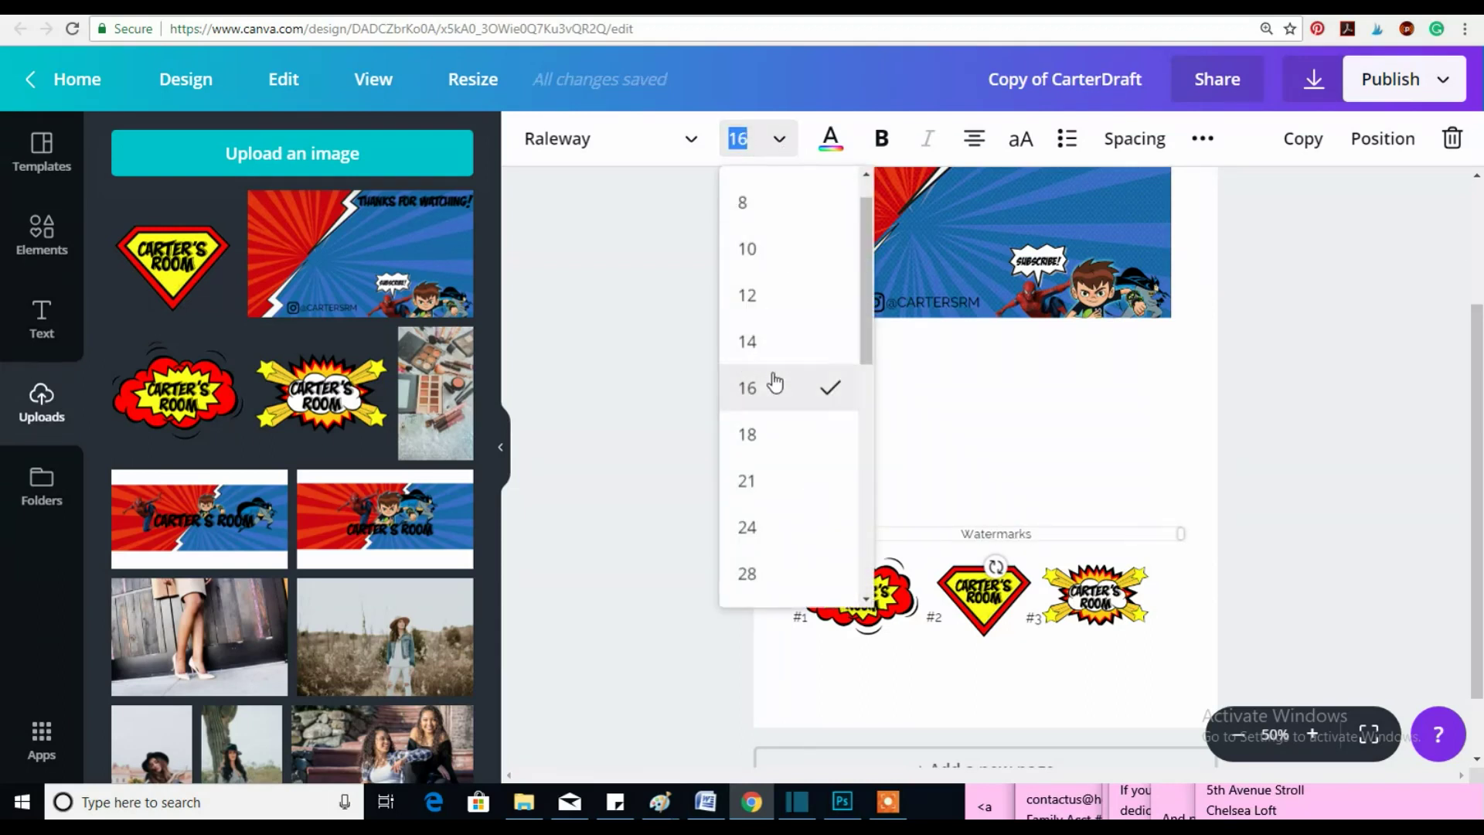
left_click(775, 433)
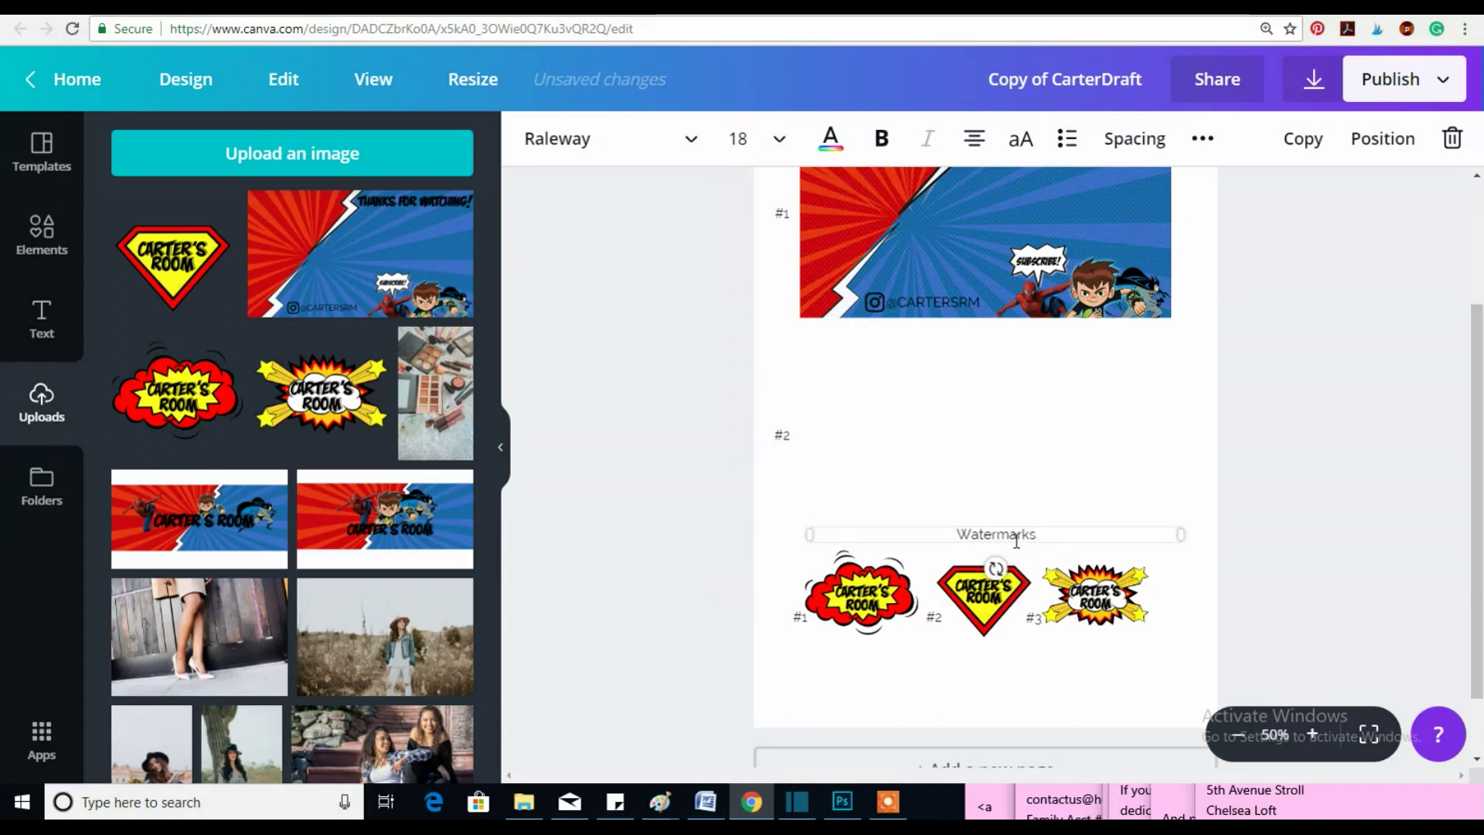
Shift the heading slightly down and left, and zoom the page to 75%.
left_click_drag(1016, 550, 1006, 560)
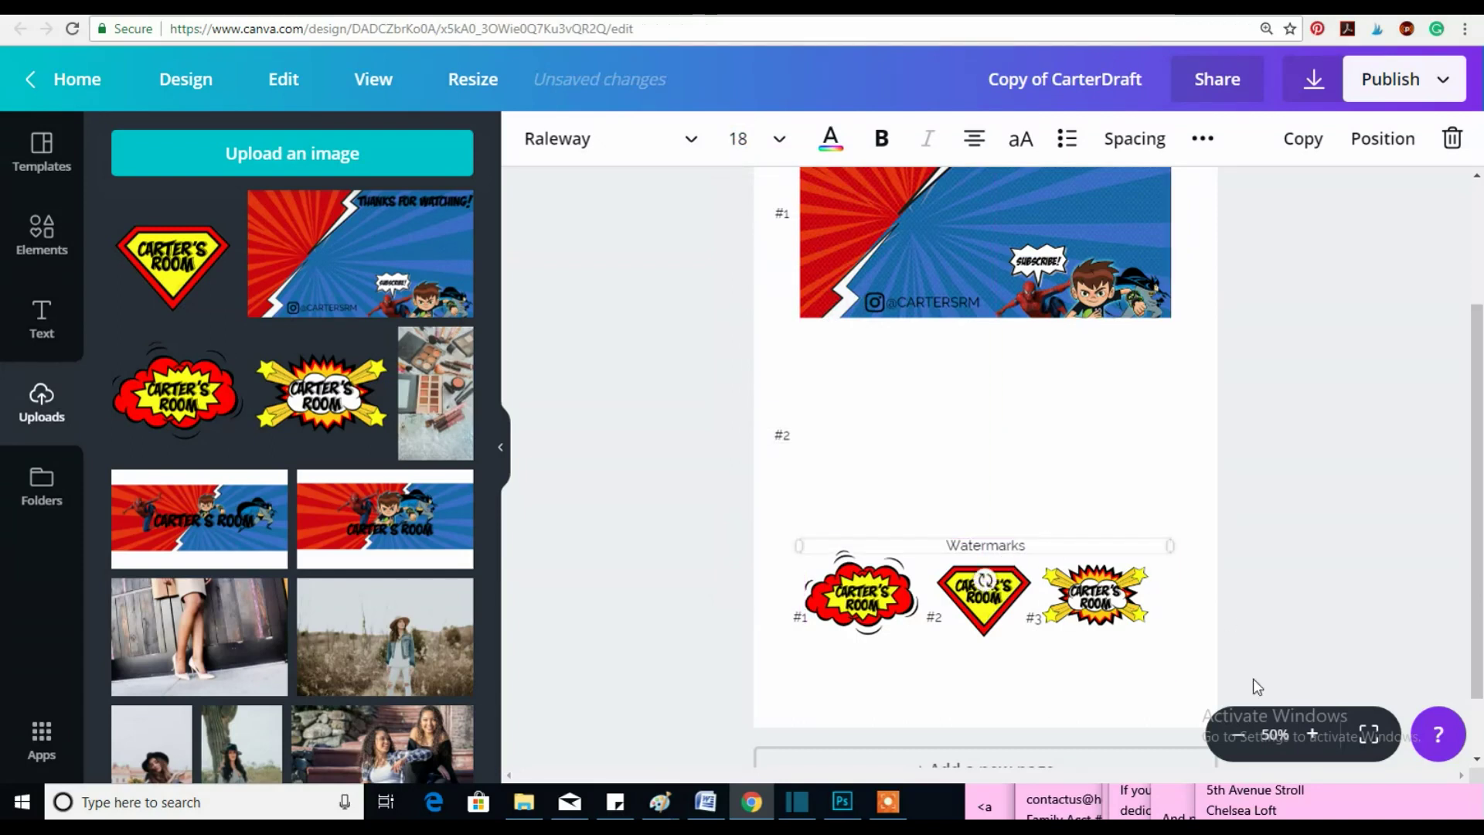
left_click(1314, 733)
scroll(1222, 467, "down", 3)
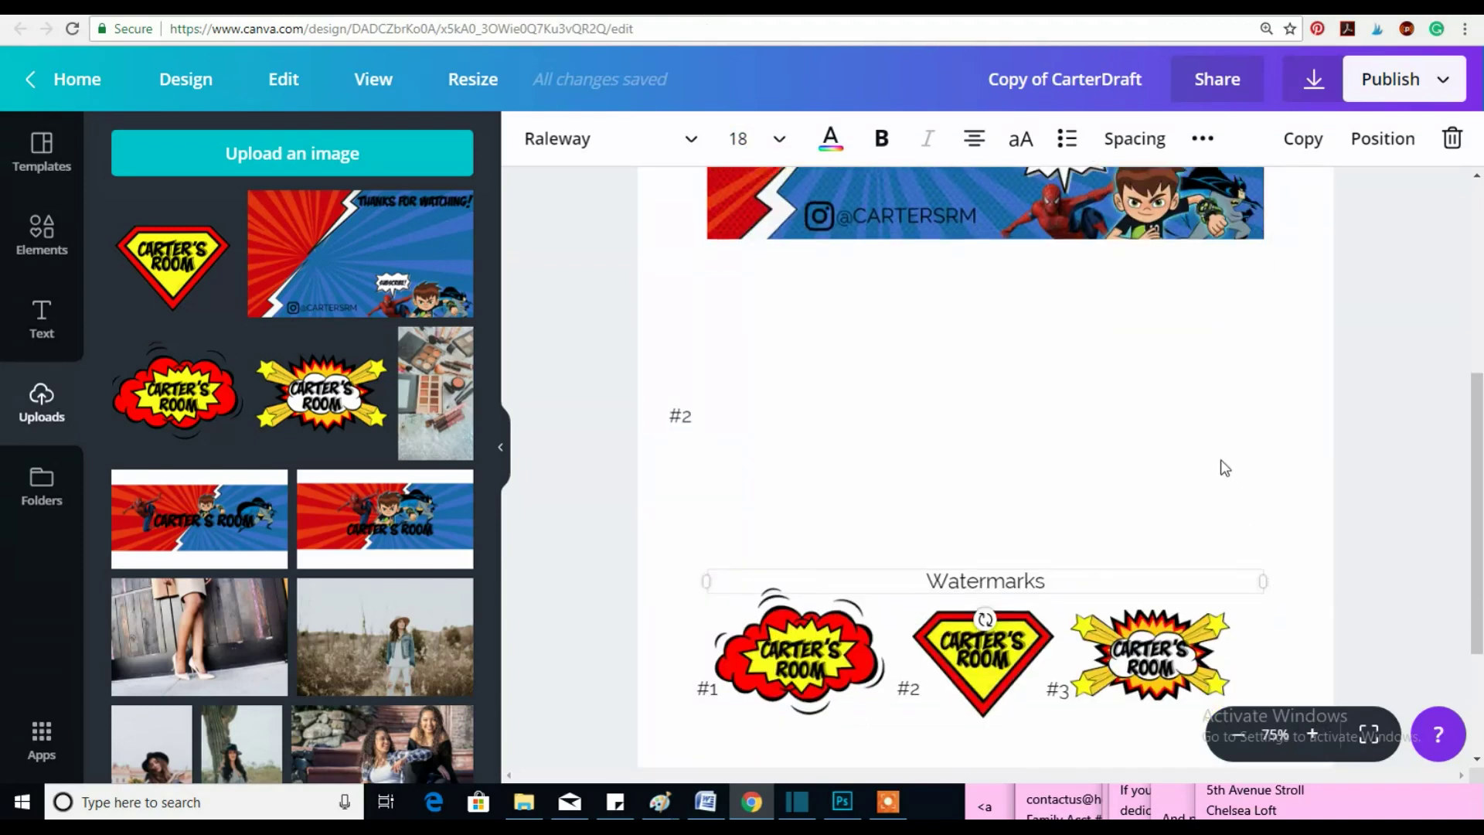
scroll(1222, 452, "up", 8)
scroll(1222, 453, "down", 6)
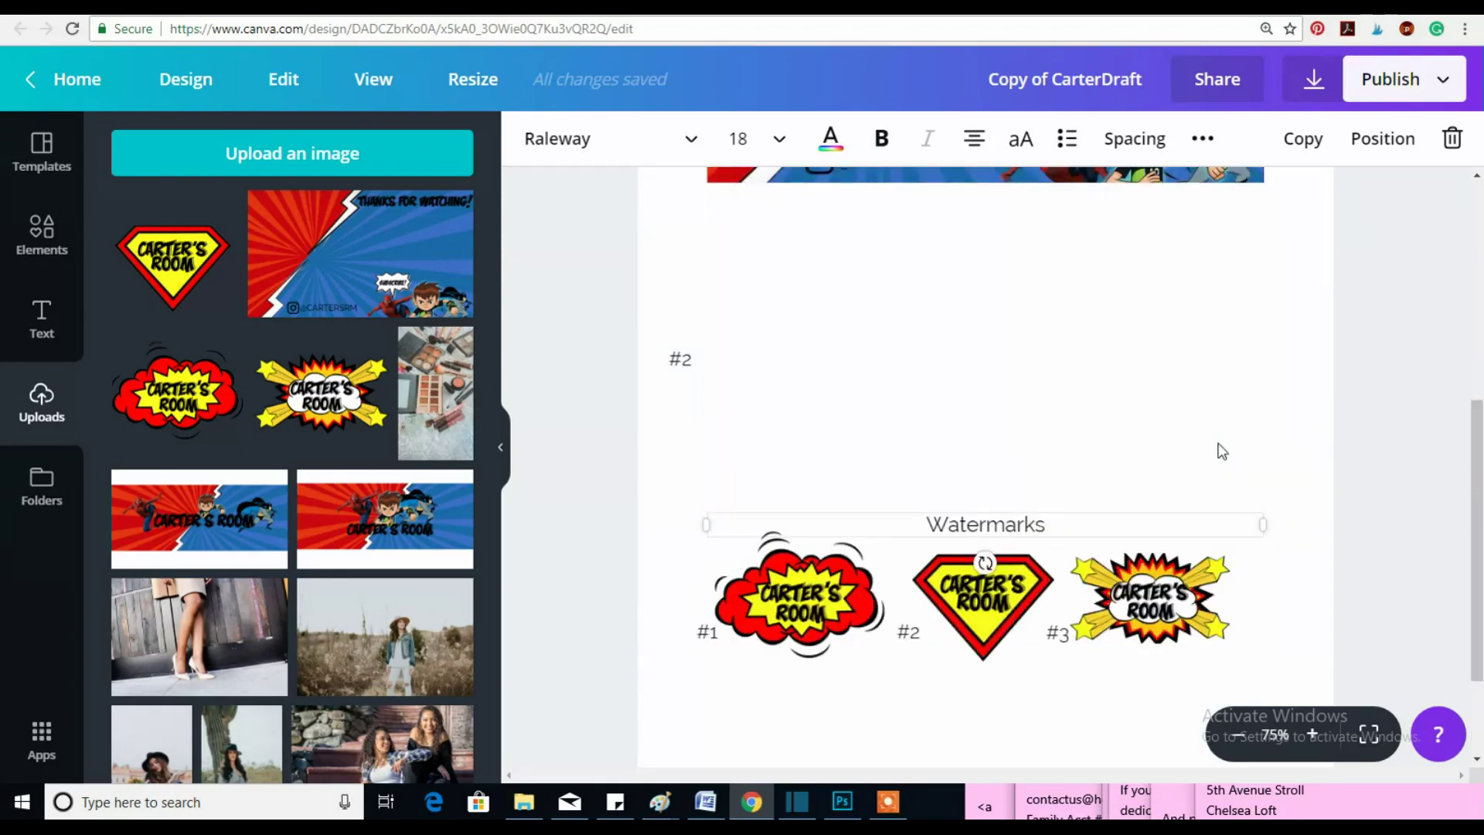
Show the Folders collection and scroll through photo folders like Purchased, Logos and Beauty.
left_click(42, 485)
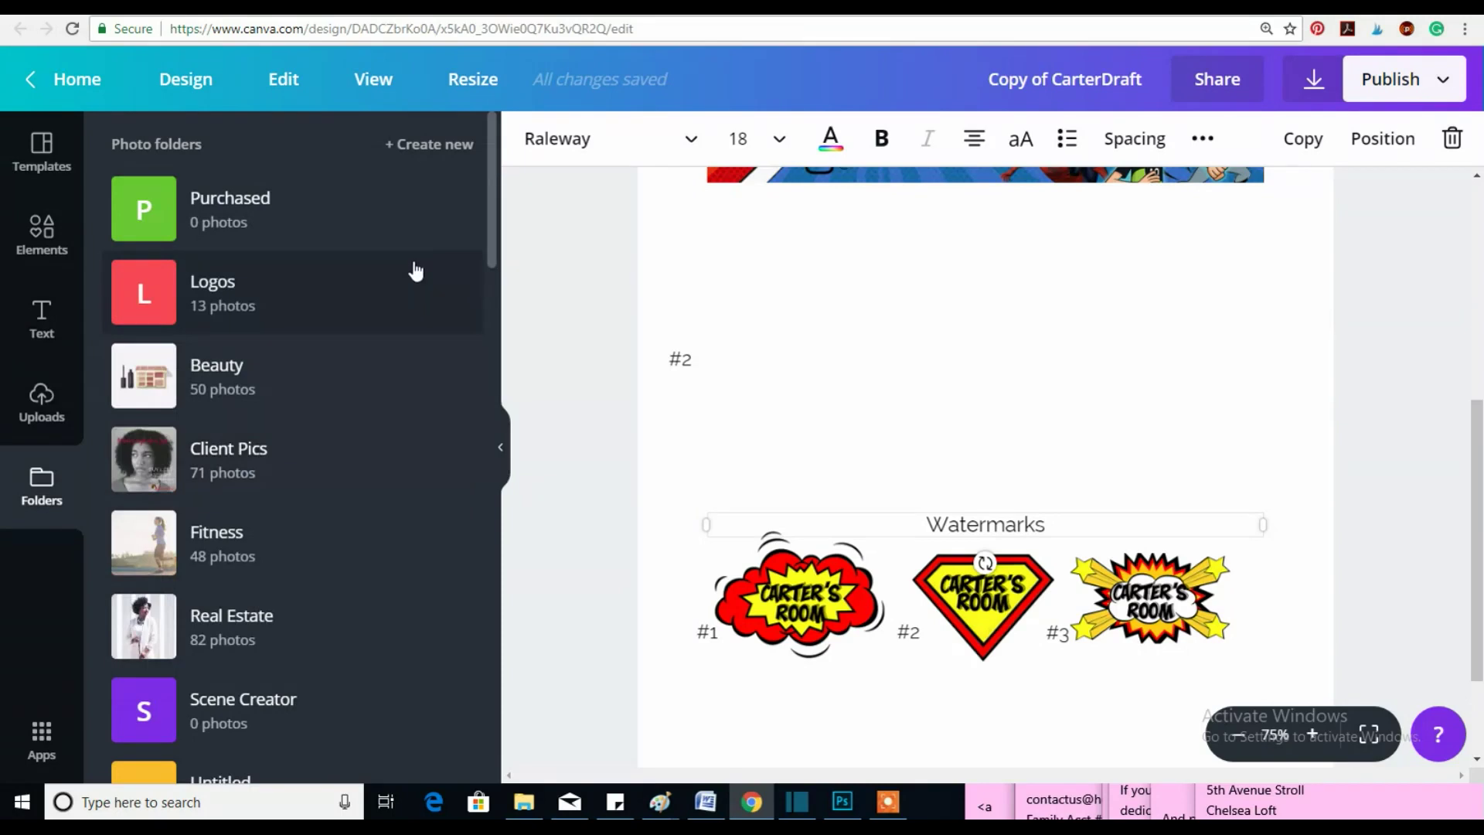
left_click_drag(492, 231, 294, 245)
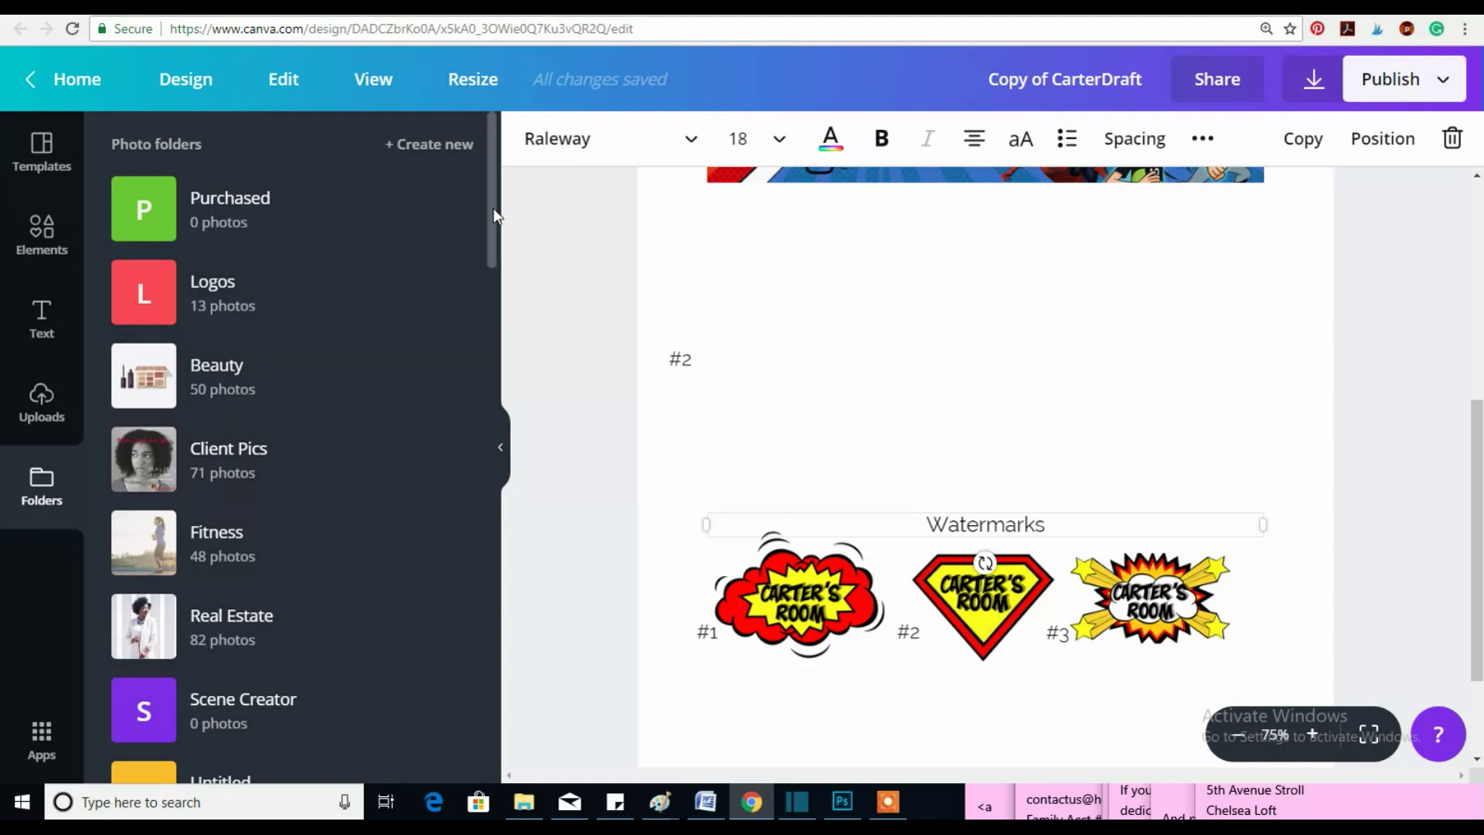
mouse_move(494, 207)
left_mouse_down()
mouse_move(497, 726)
mouse_move(484, 205)
left_mouse_up()
left_click_drag(494, 587, 503, 207)
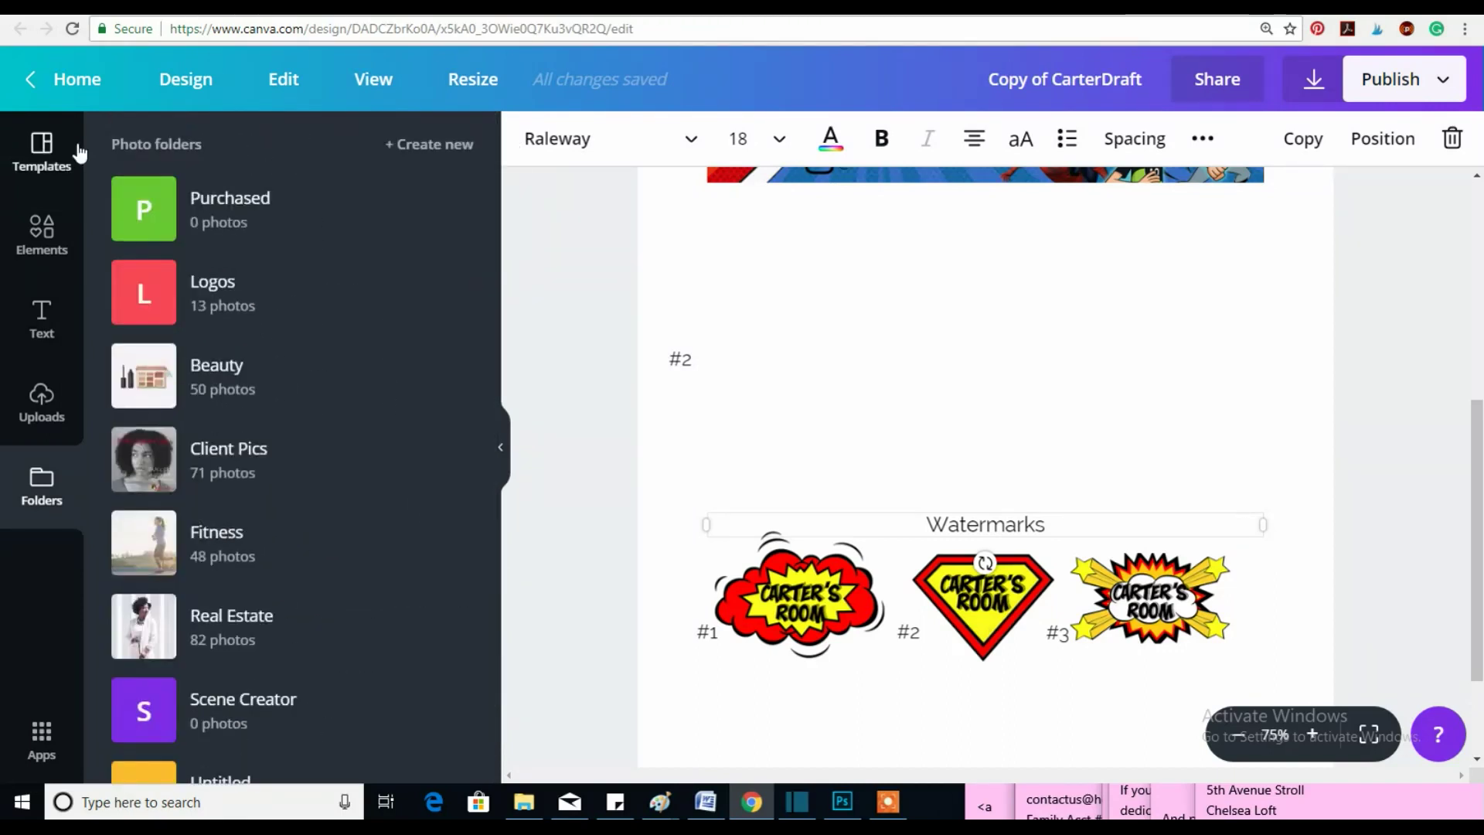
left_click(44, 162)
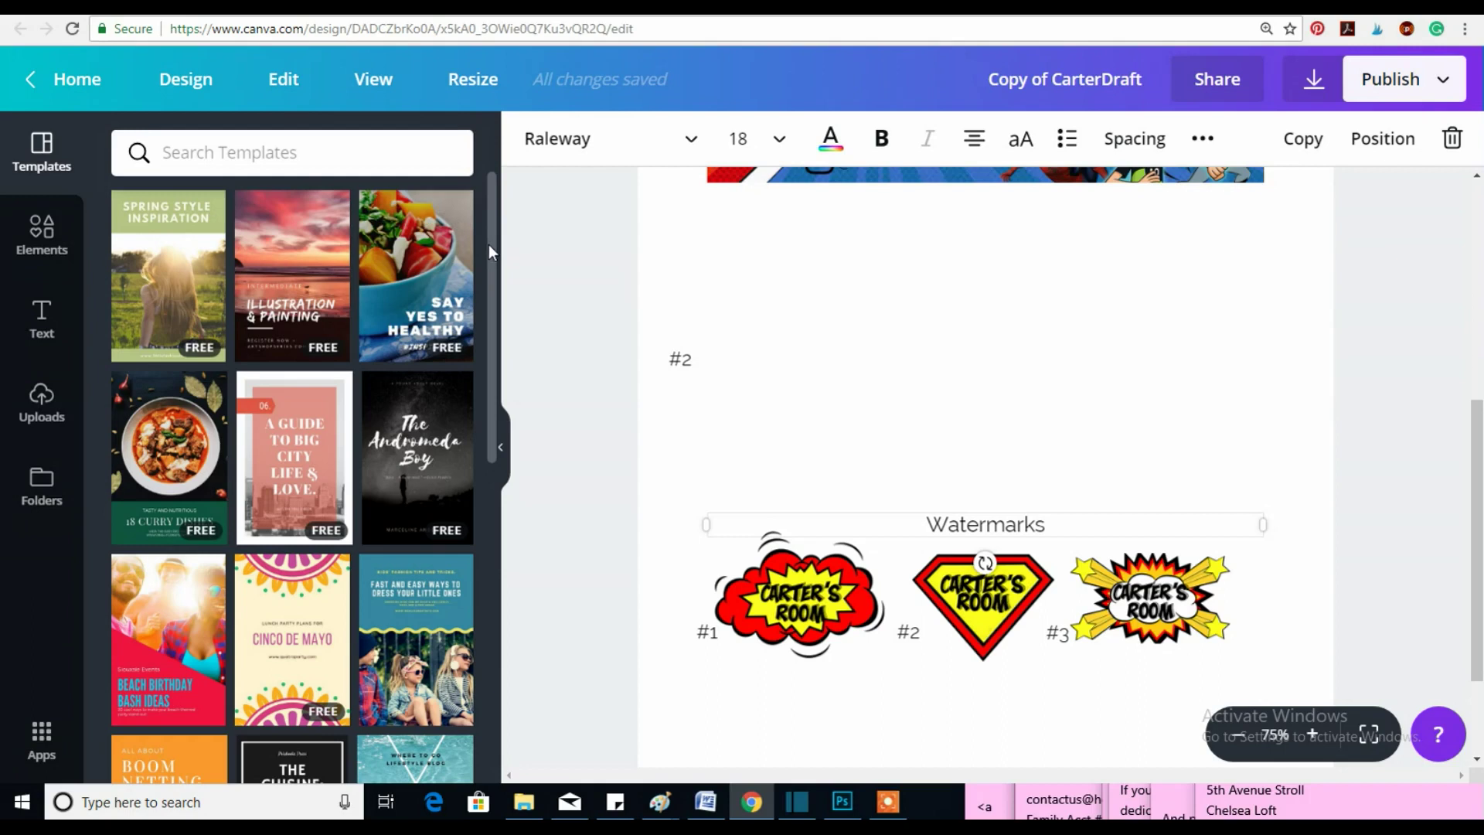
left_click_drag(489, 245, 495, 409)
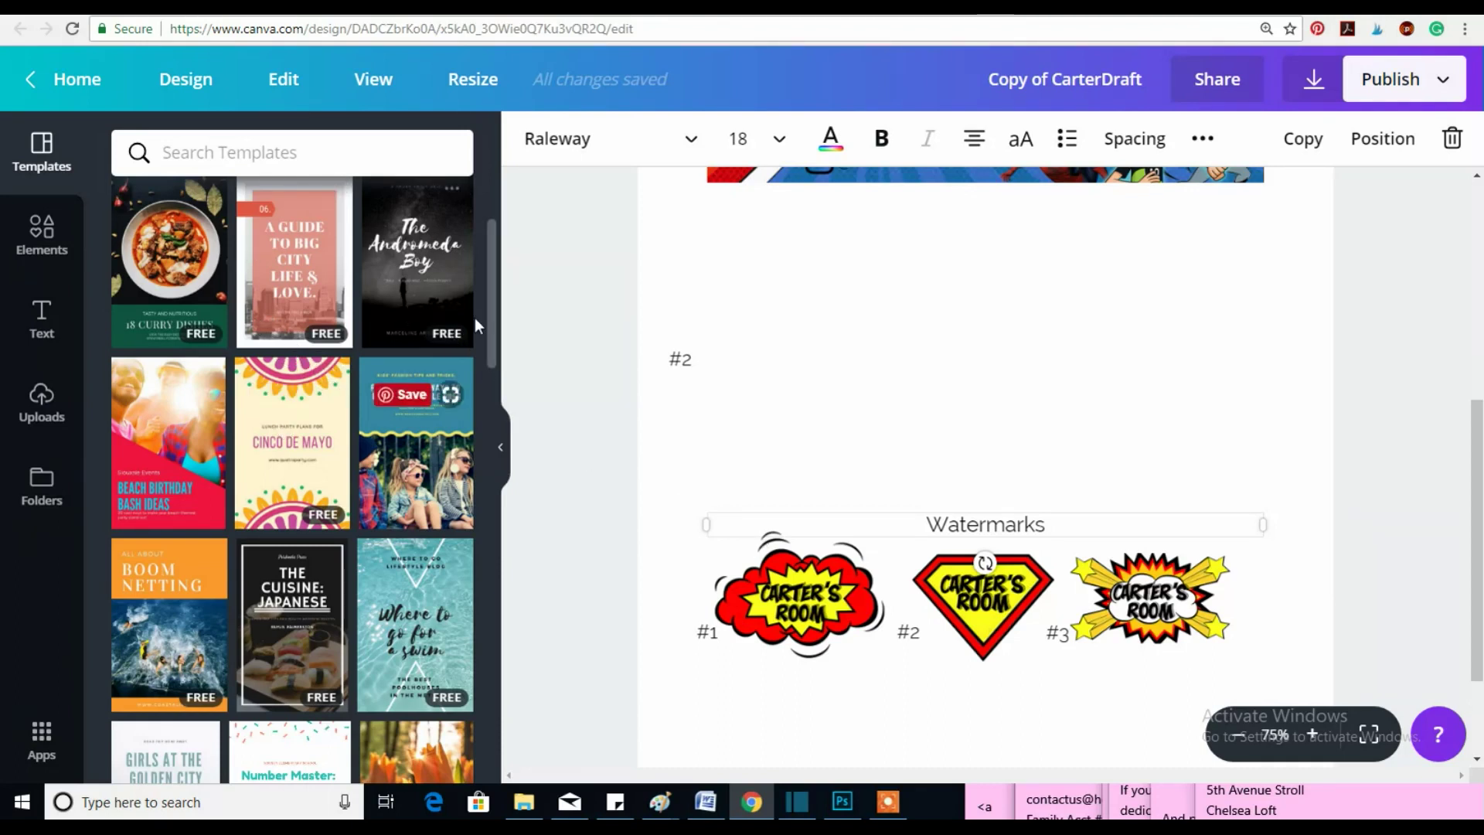
left_click_drag(493, 306, 493, 730)
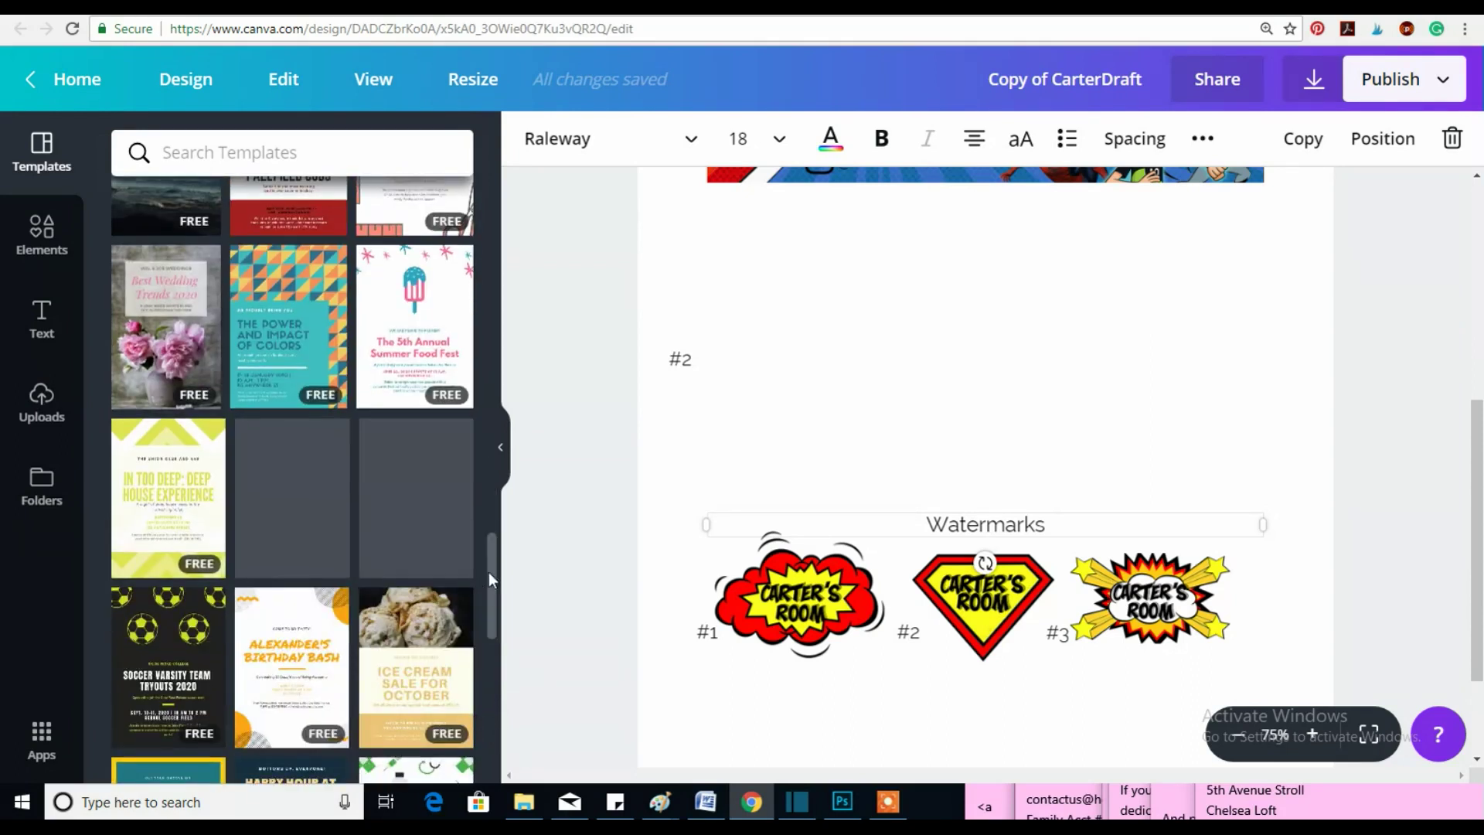
scroll(493, 603, "down", 10)
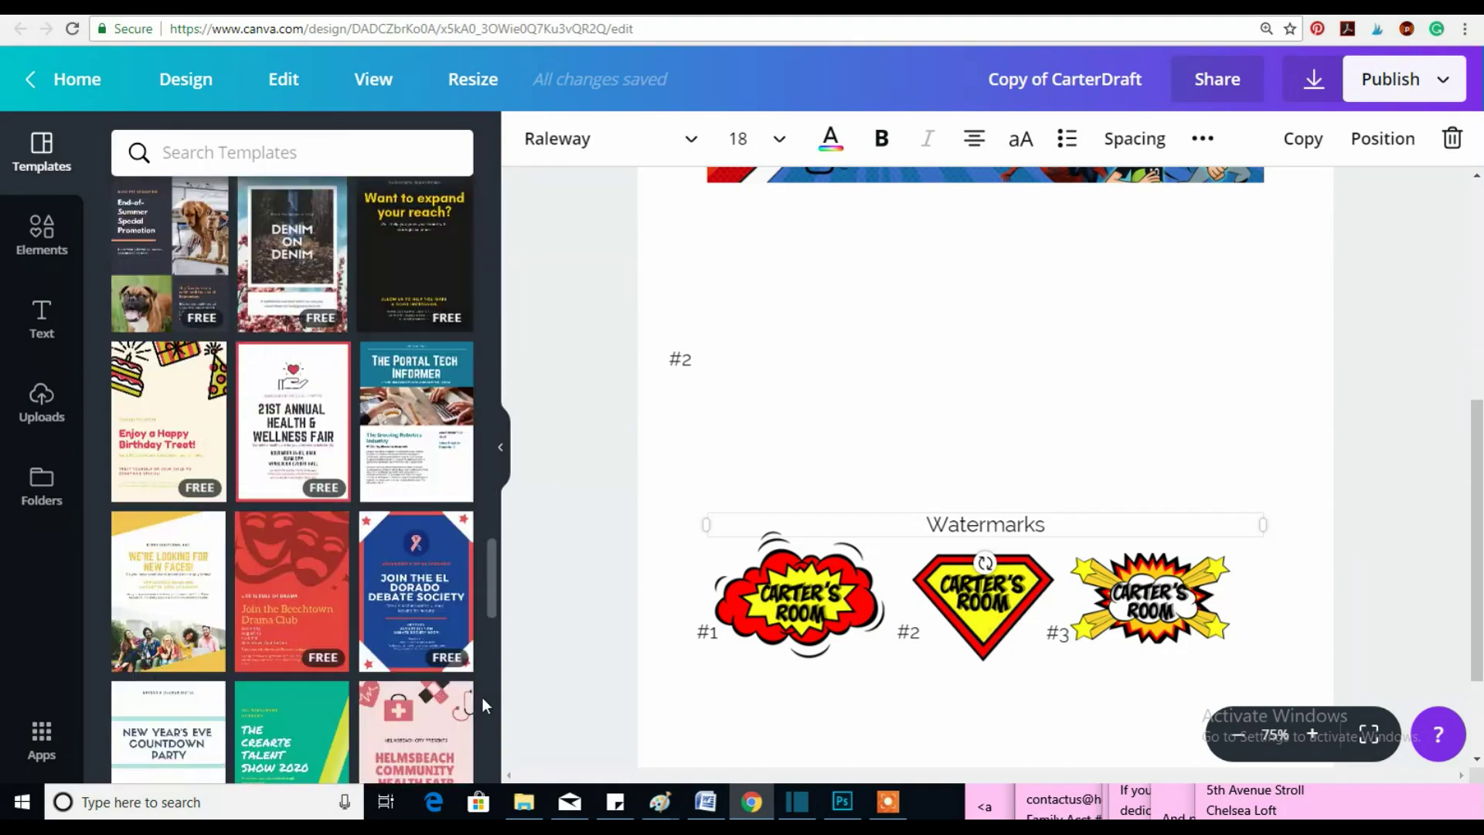
scroll(475, 726, "down", 5)
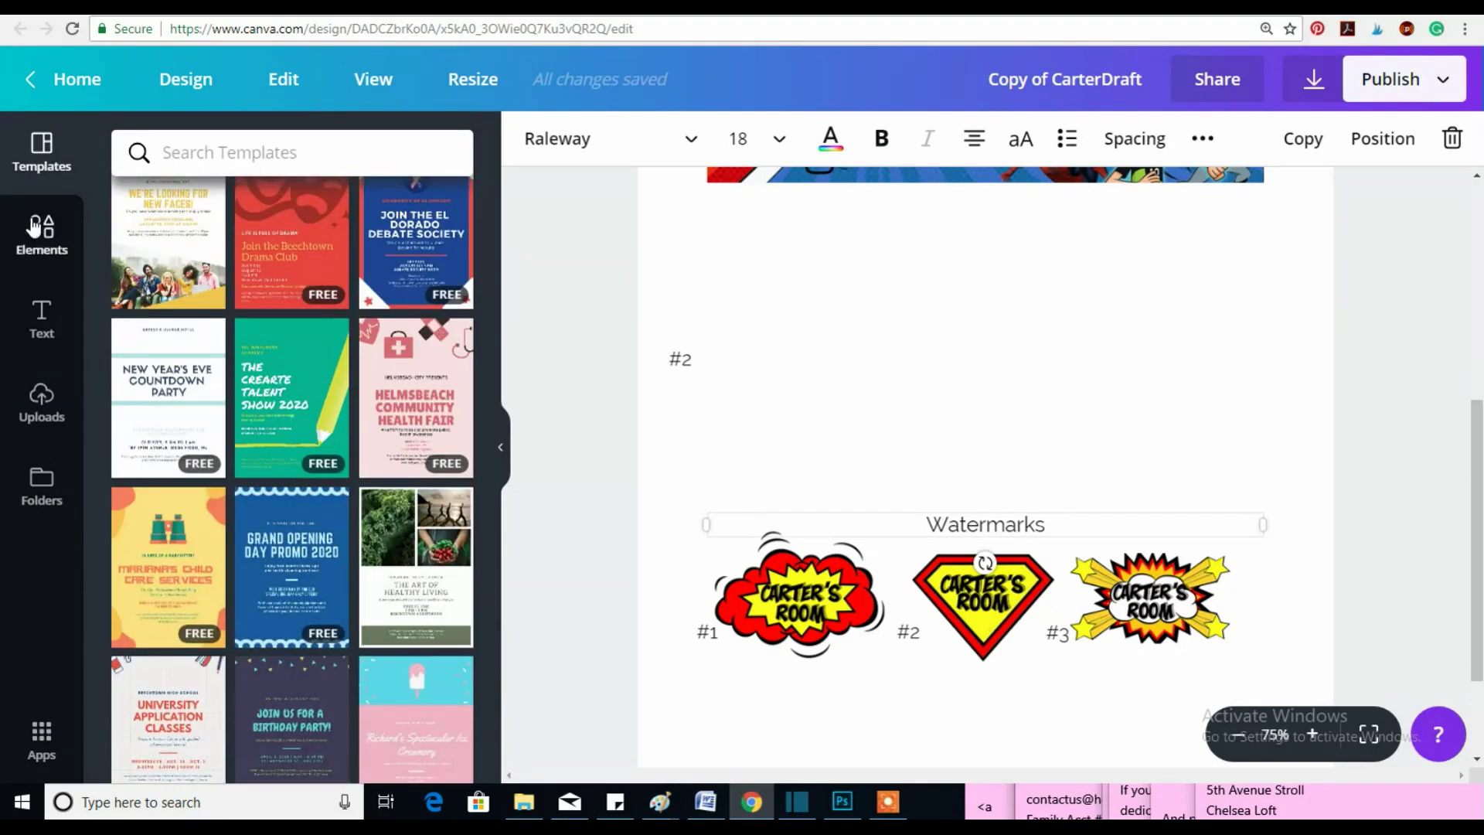
Browse the Apps add-ons such as Animation Pro, Brand Kit and Magic Resize.
left_click(37, 746)
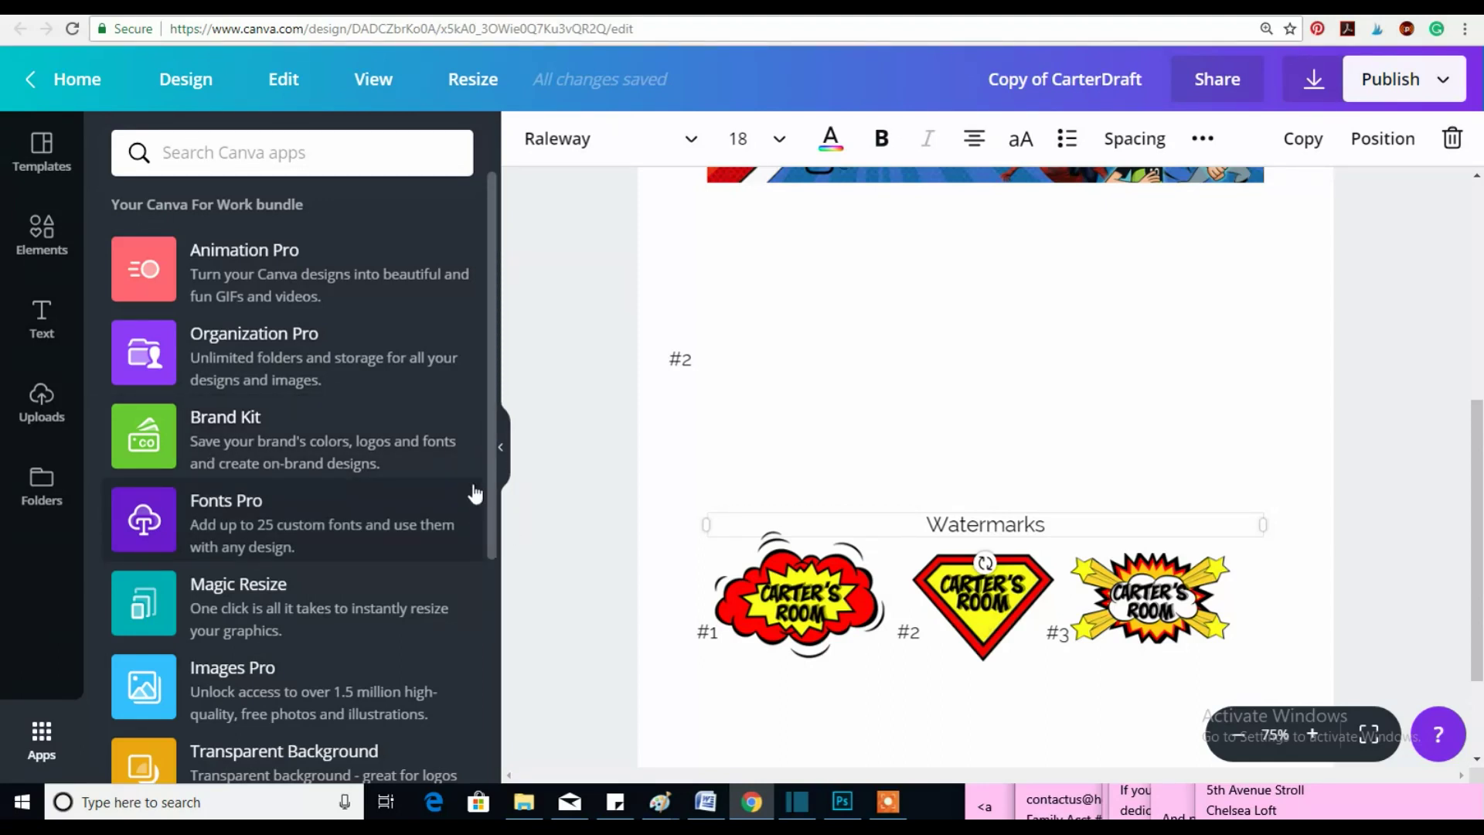
scroll(488, 572, "down", 4)
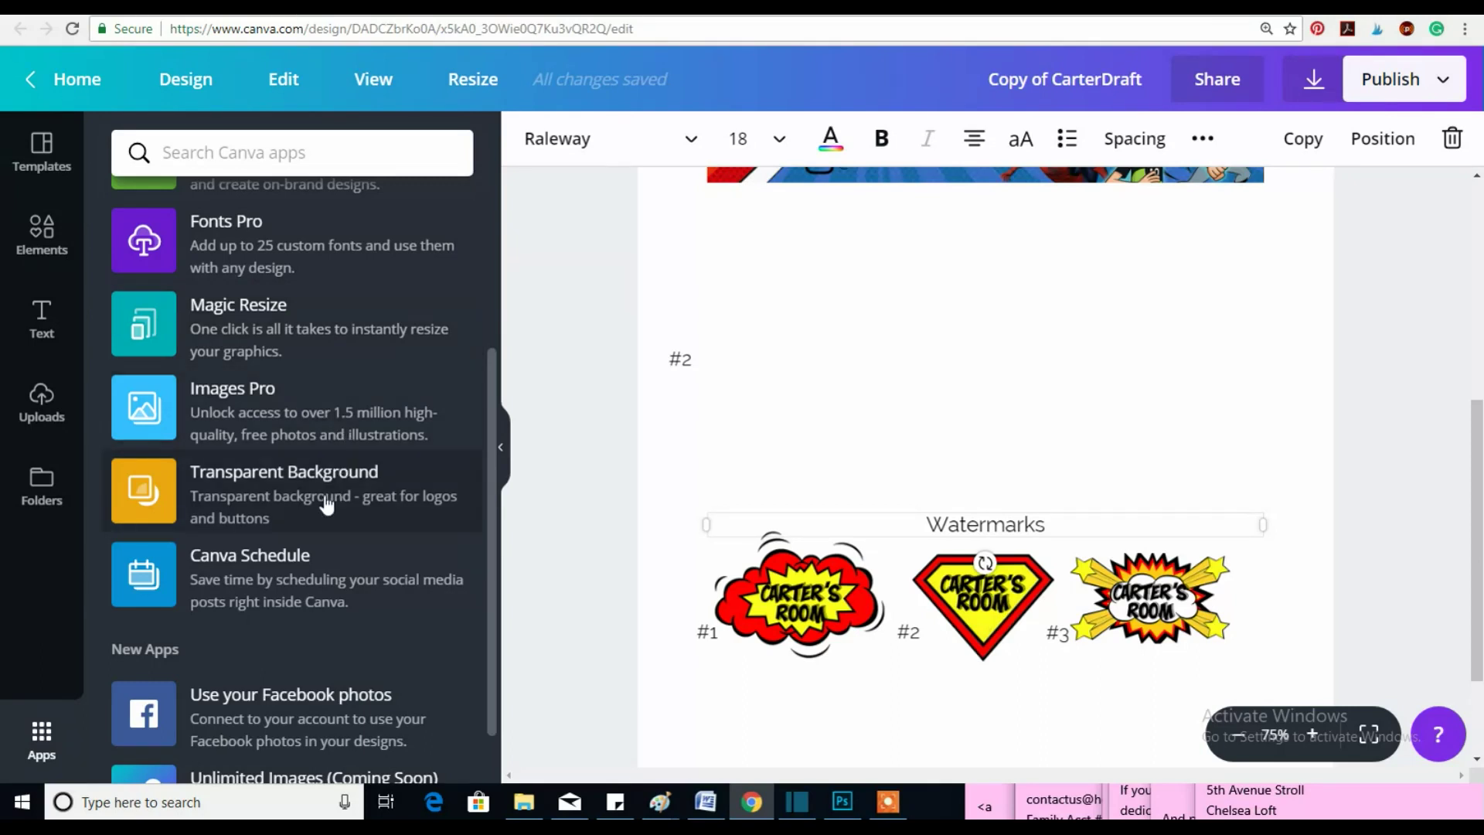
scroll(323, 592, "down", 1)
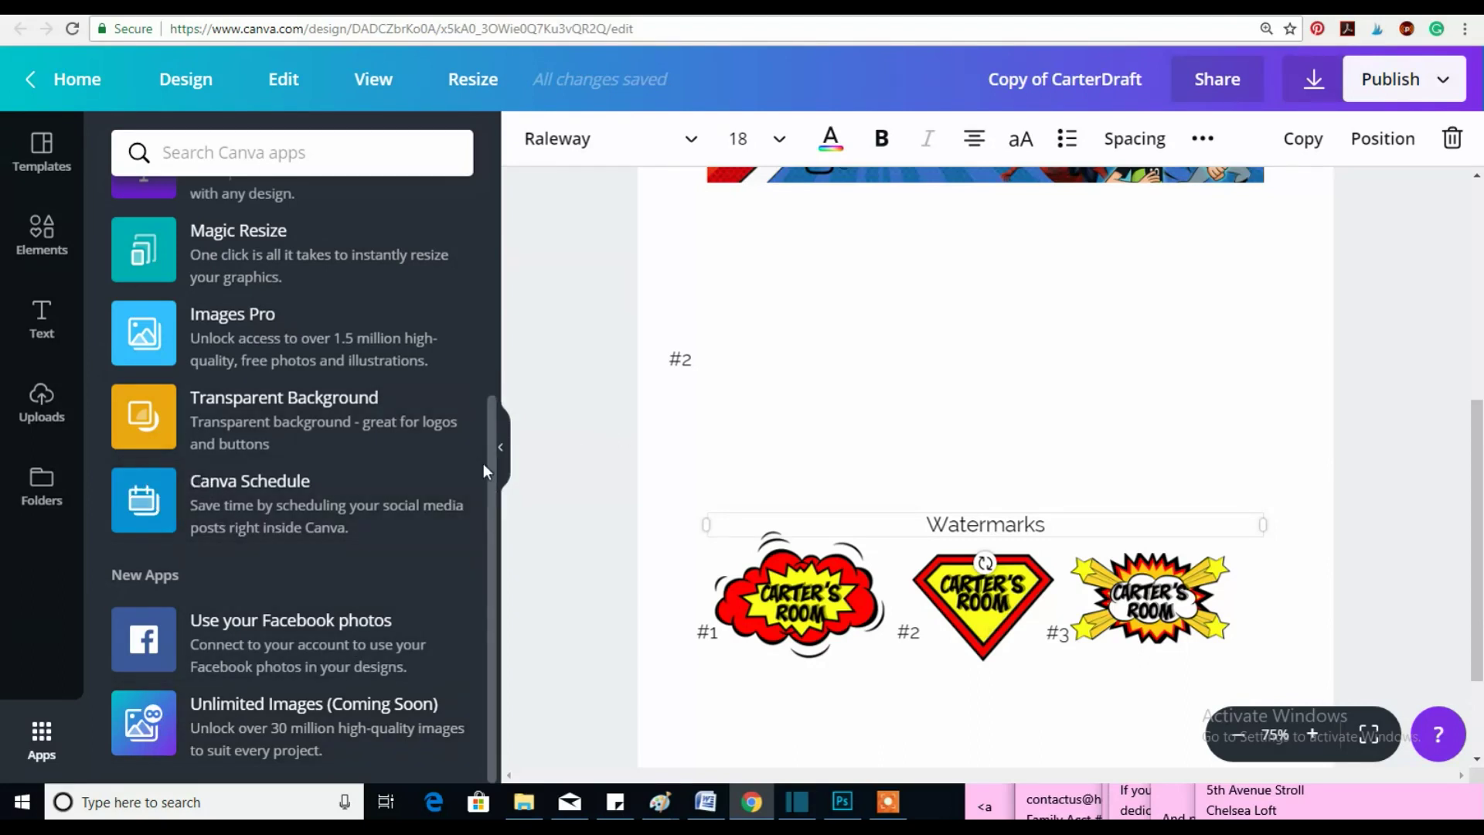
scroll(484, 462, "up", 5)
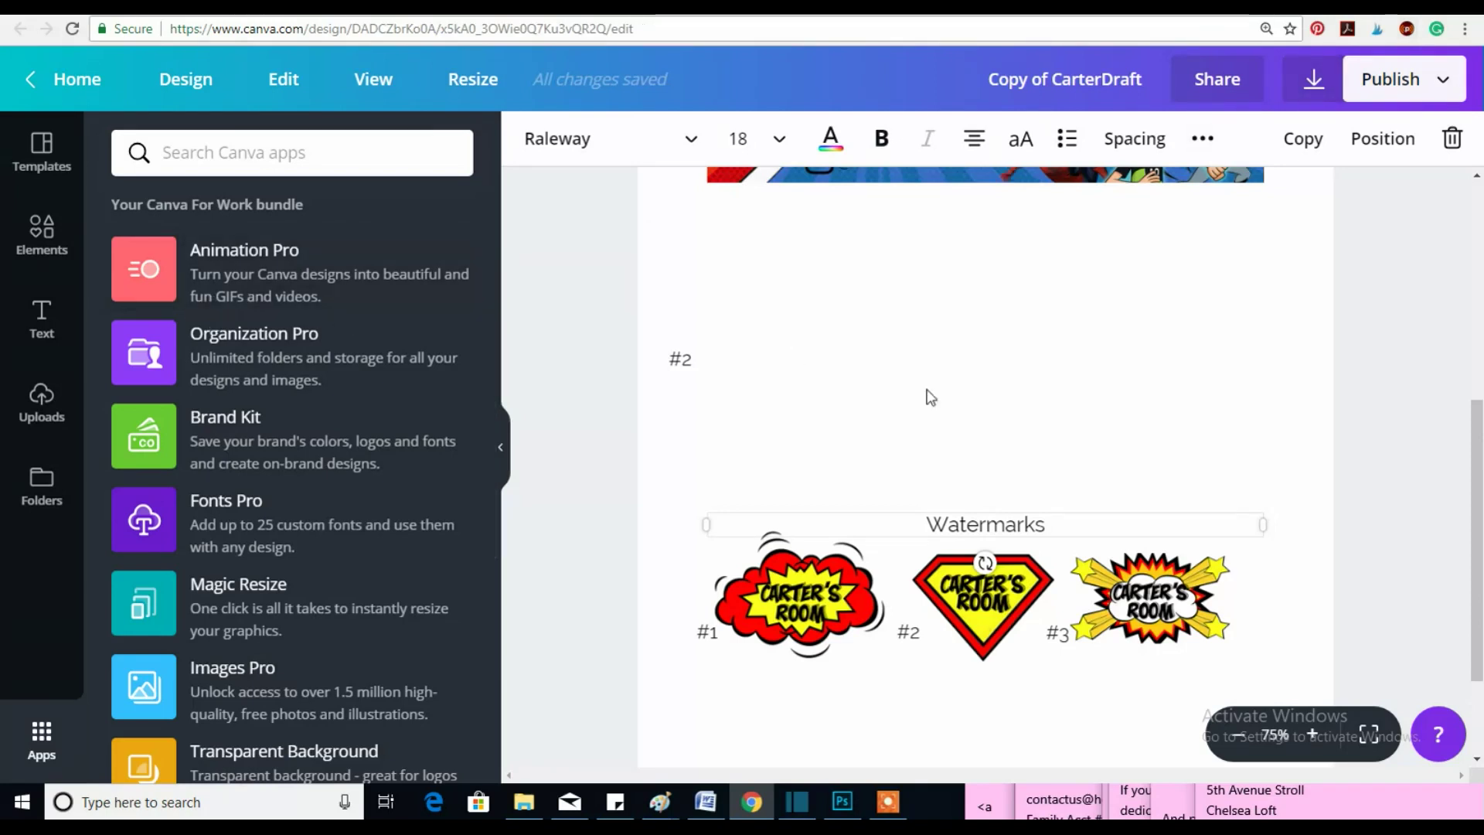
left_click(975, 410)
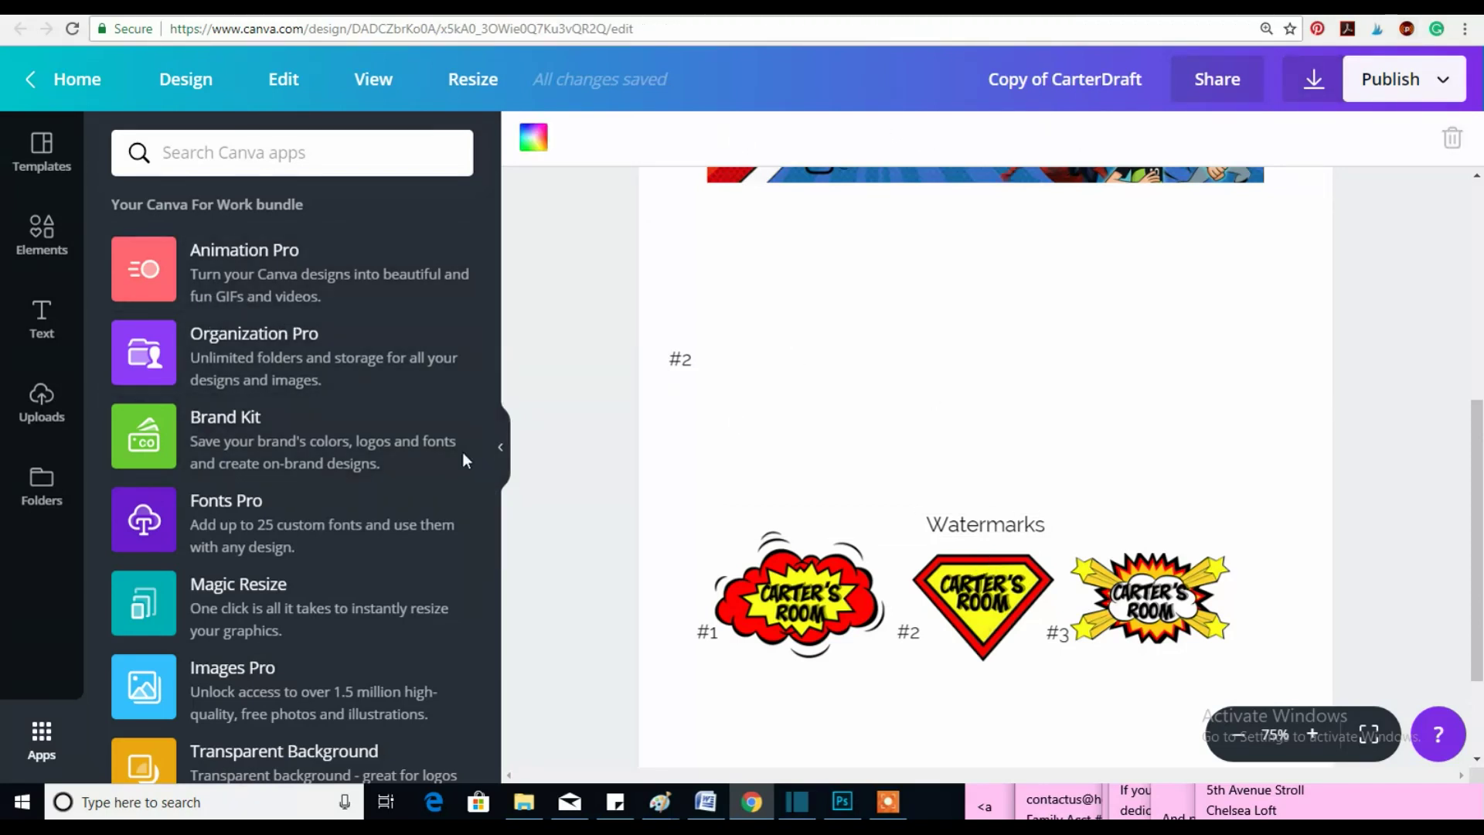
Collapse the side panel, then show the Elements library of free photo categories.
left_click(503, 460)
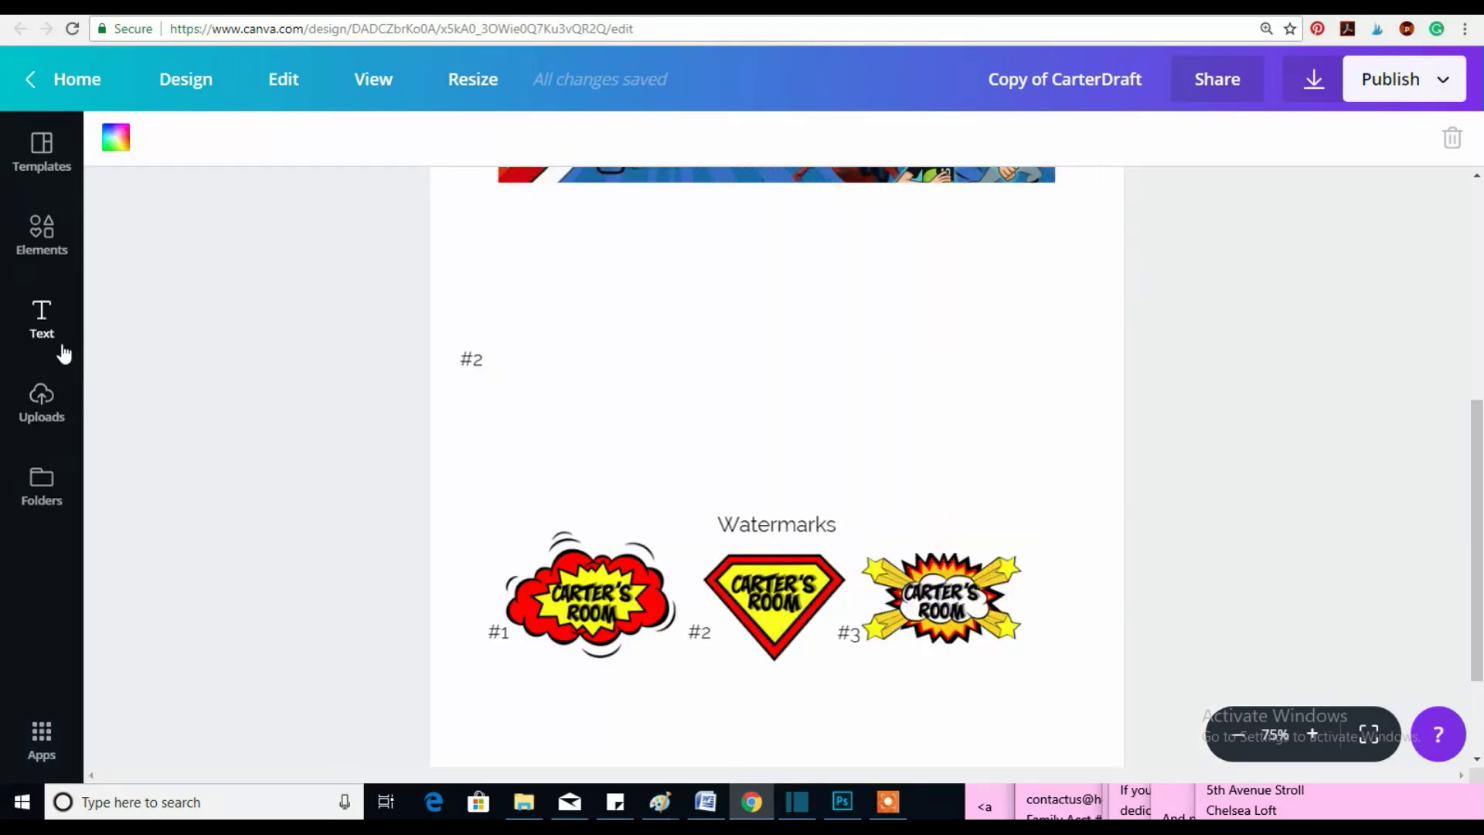
left_click(47, 239)
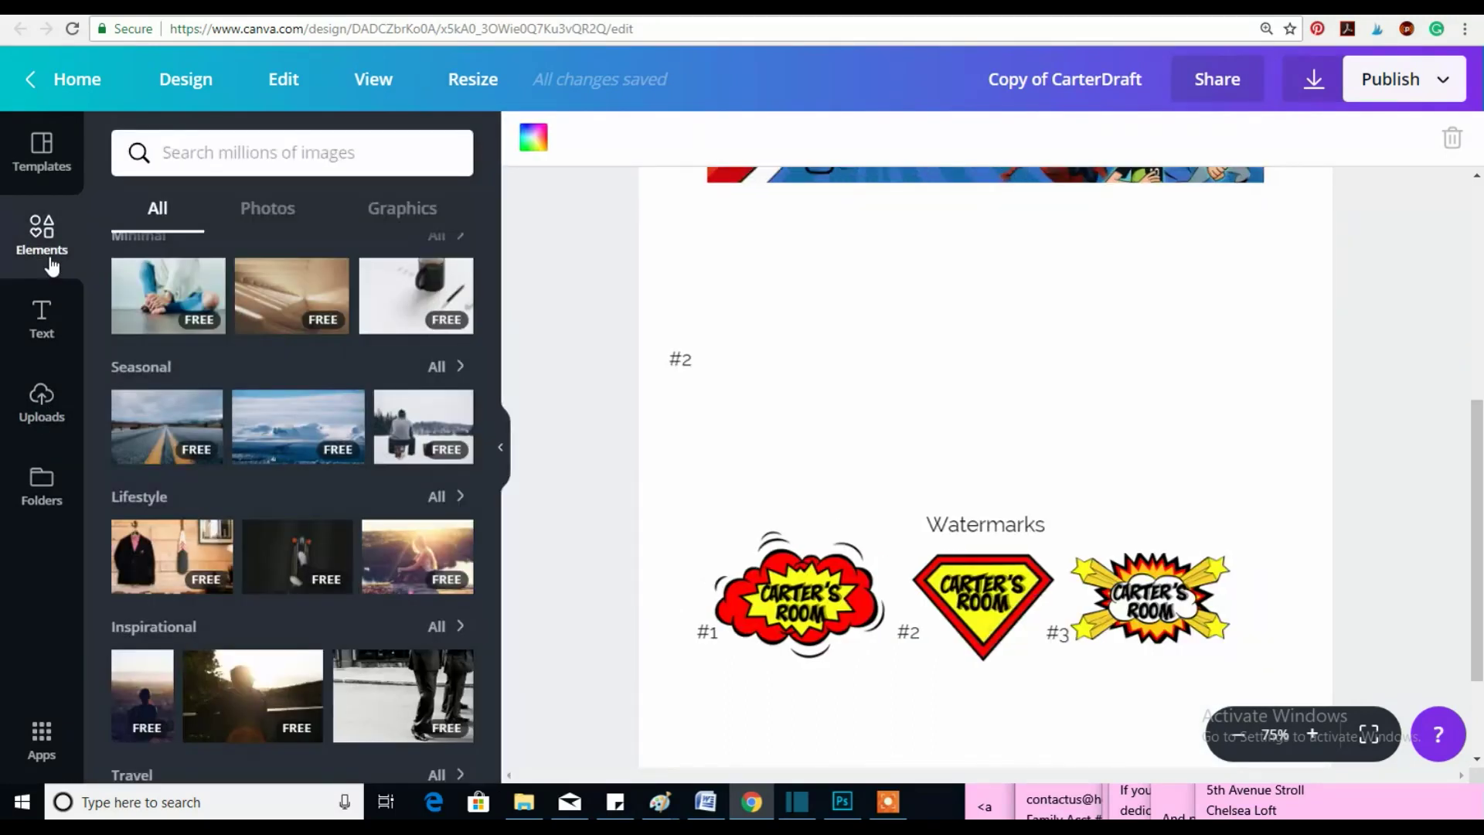
Show the previously uploaded images in the side panel.
left_click(44, 417)
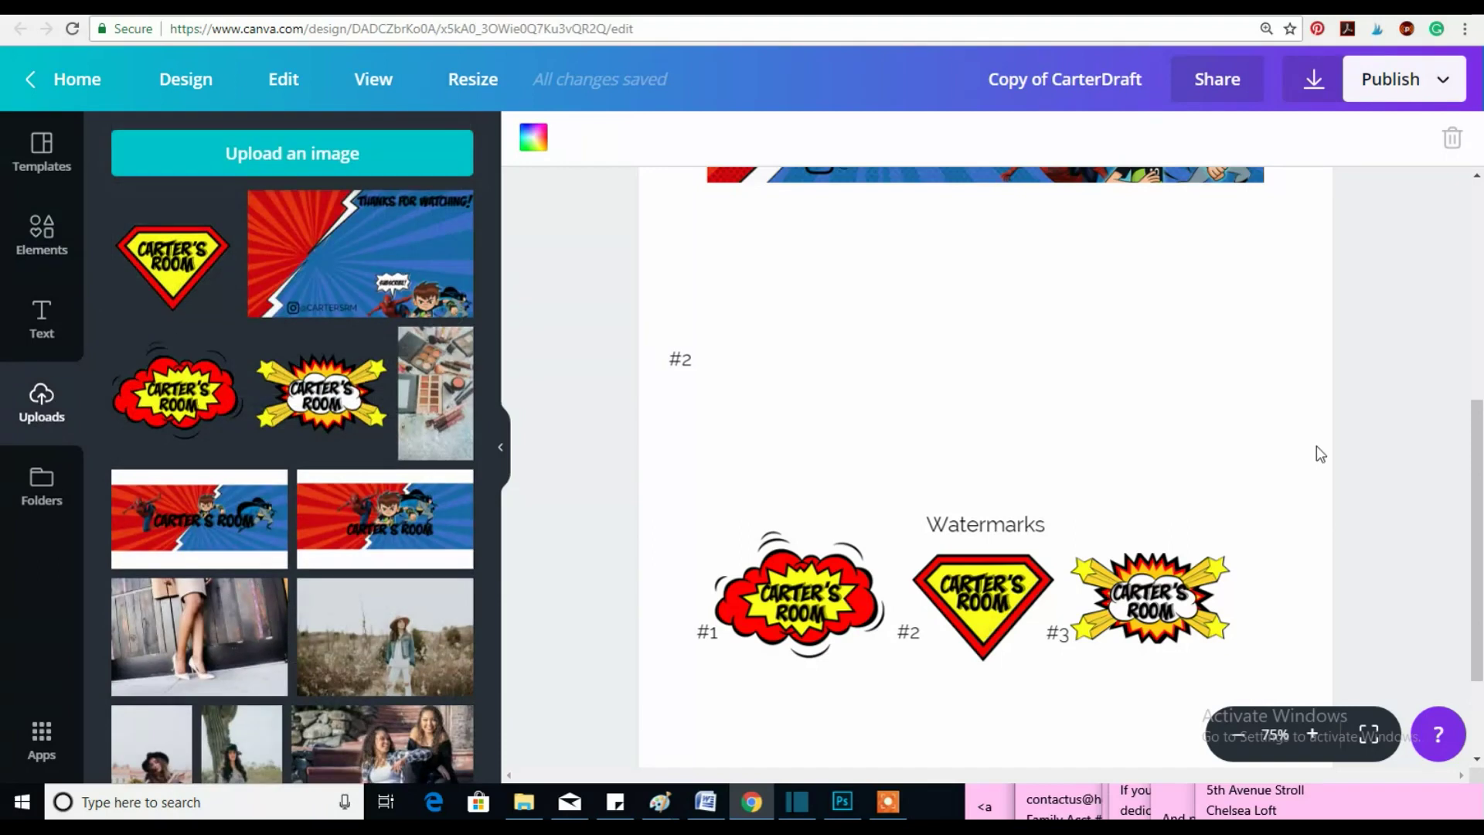
scroll(770, 358, "up", 6)
scroll(982, 428, "down", 2)
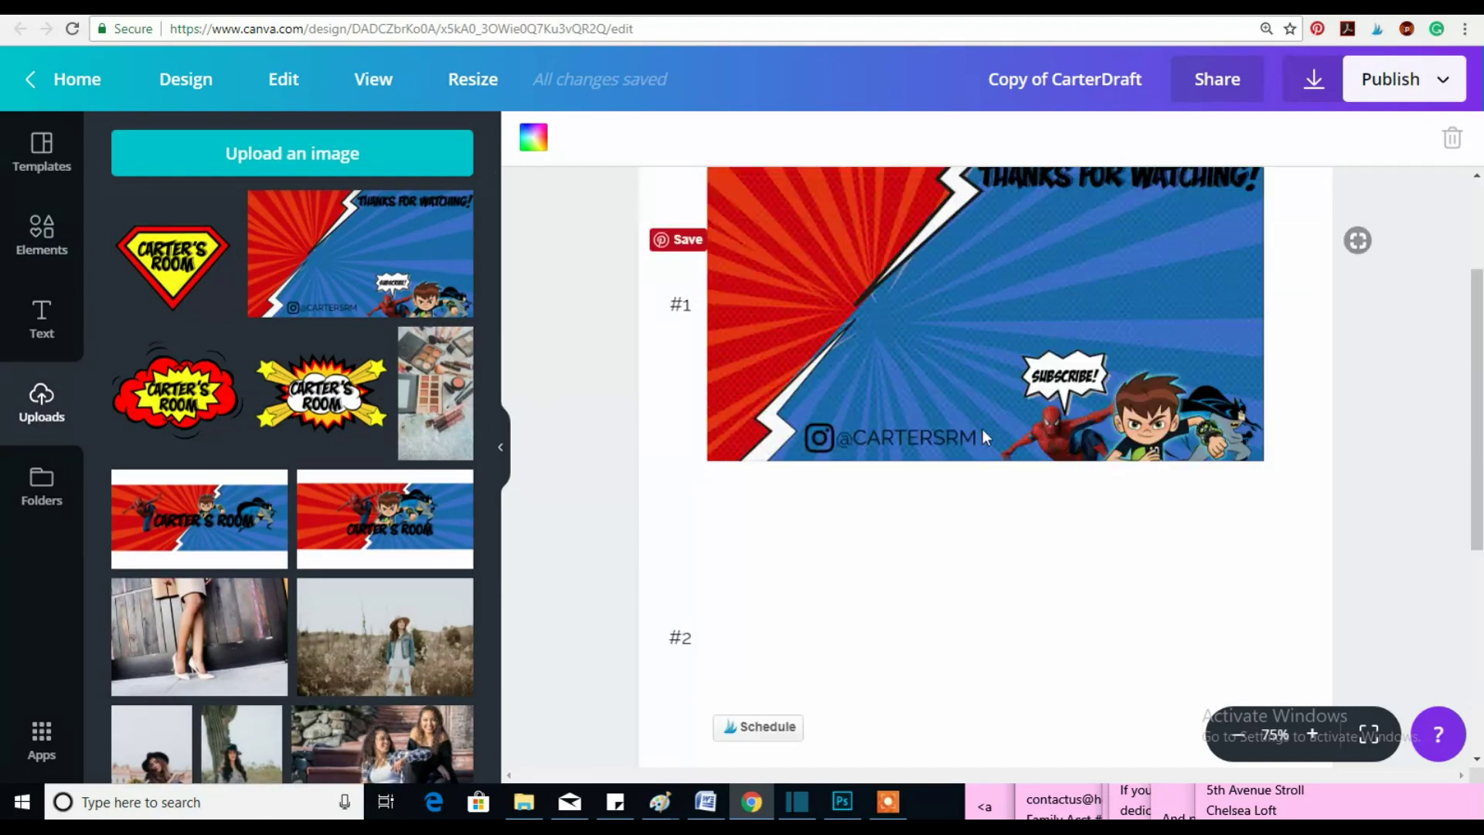
scroll(981, 428, "up", 1)
Shrink the first Thanks for Watching end slate and align its #1 label beside it.
left_click(1013, 374)
left_click_drag(1275, 553, 1194, 507)
left_click_drag(1042, 352, 1090, 334)
left_click_drag(674, 396, 706, 360)
scroll(1085, 522, "down", 1)
scroll(1085, 522, "up", 1)
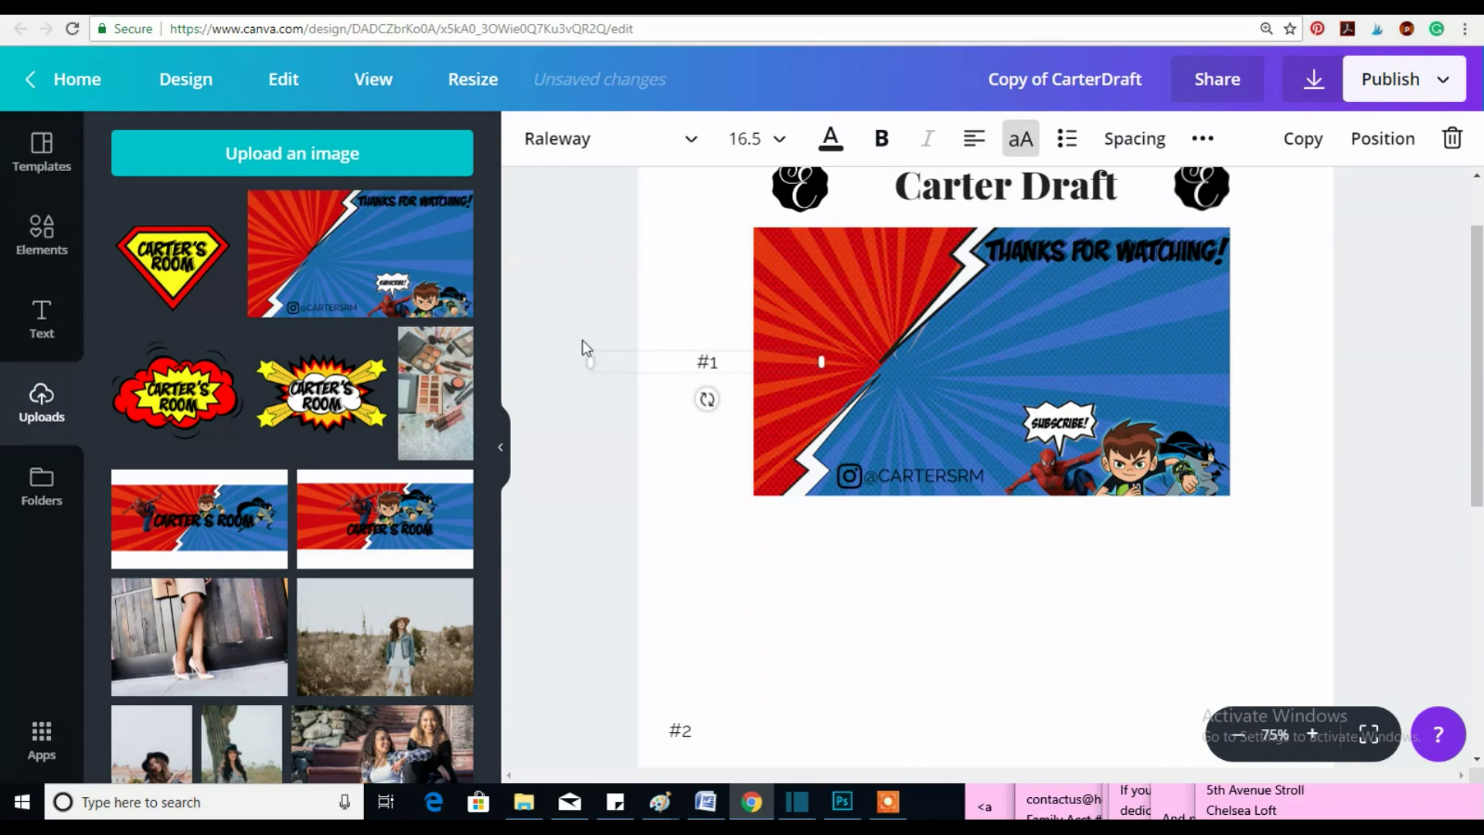
left_click(775, 579)
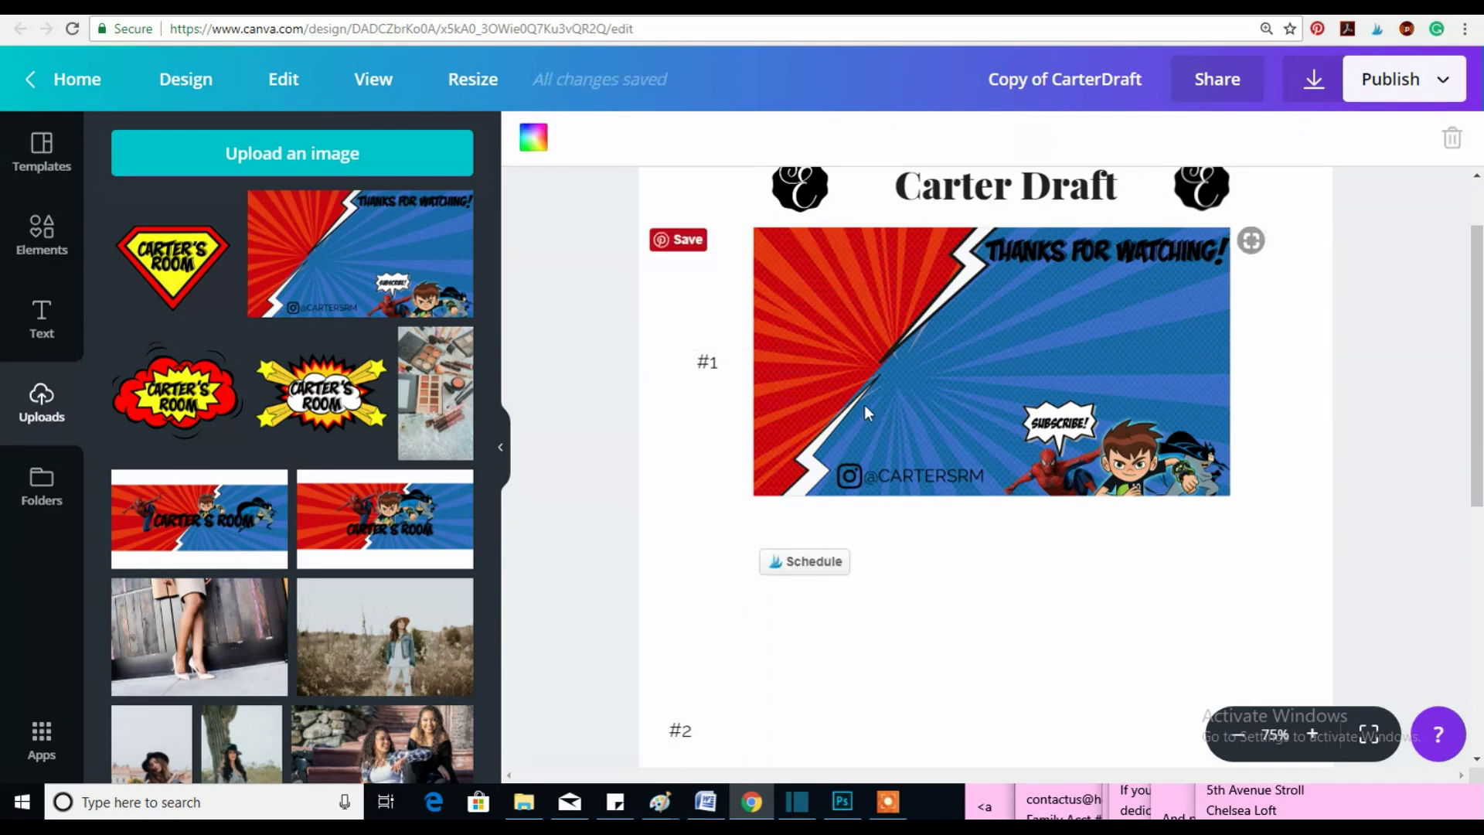
Upload cARTEReNDSLATE1 from the Desktop into Canva's uploaded images.
left_click(247, 159)
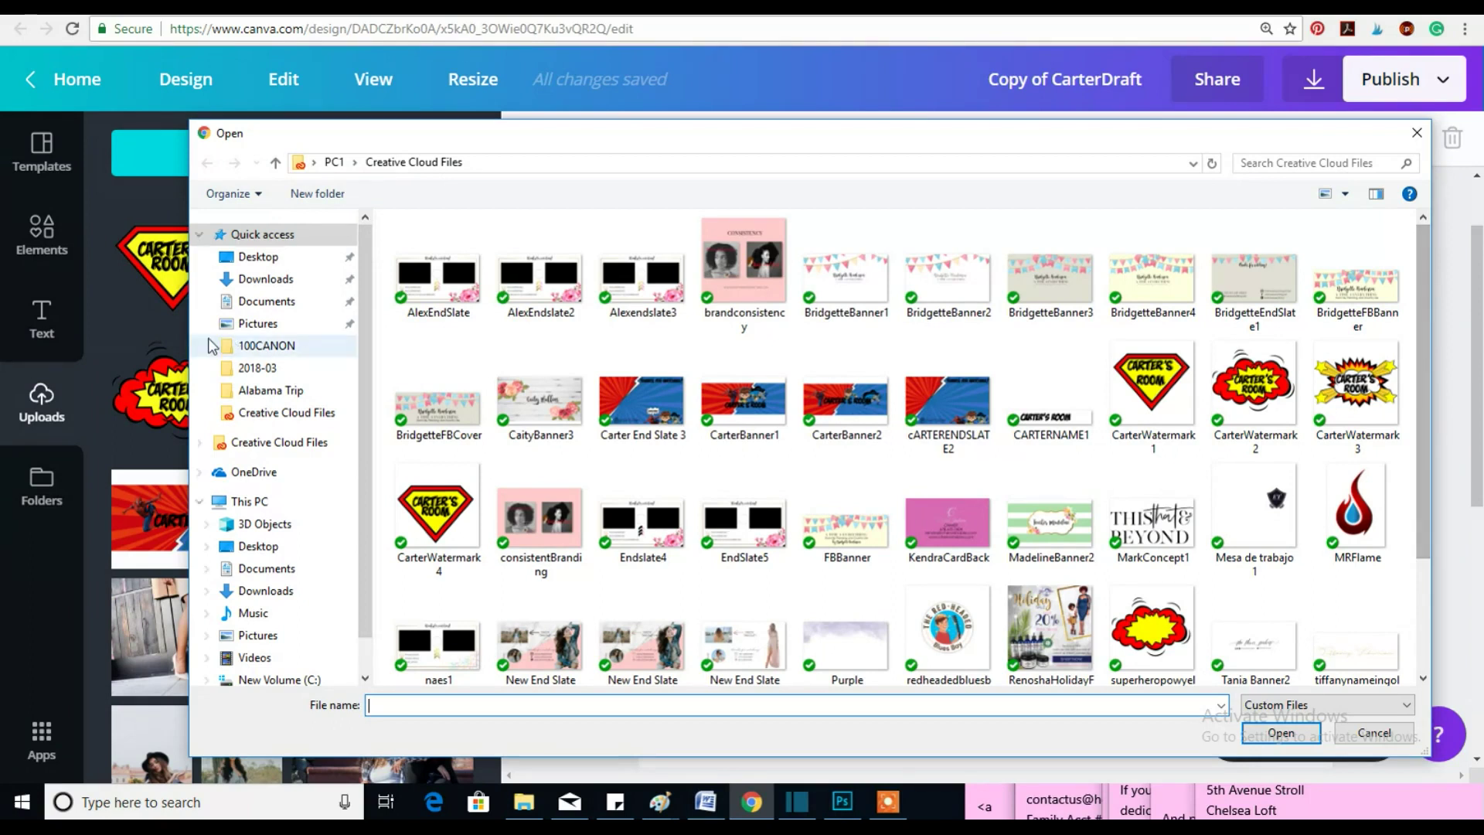
left_click(258, 260)
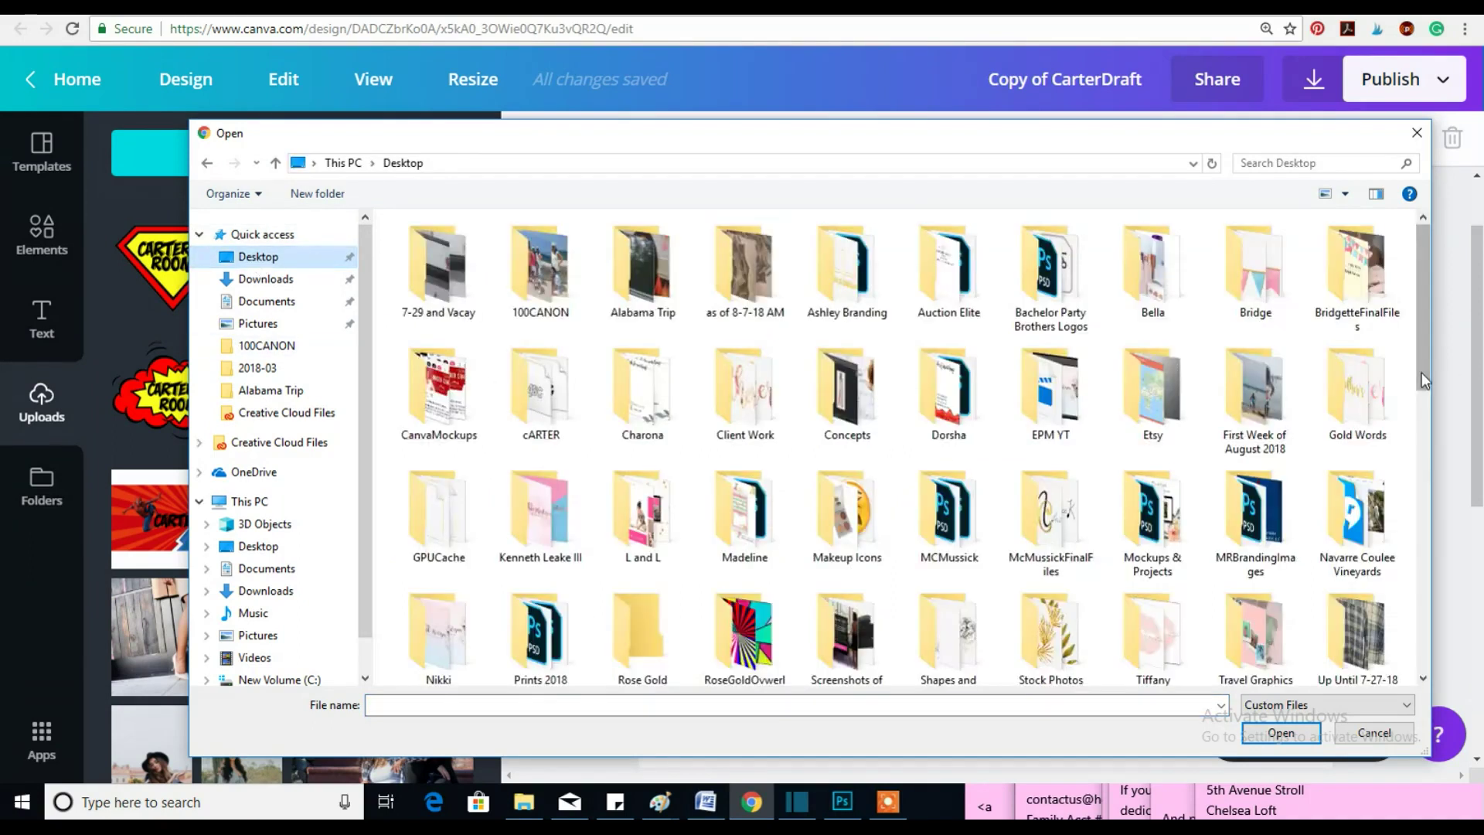
left_click_drag(1421, 297, 1415, 511)
left_click(642, 302)
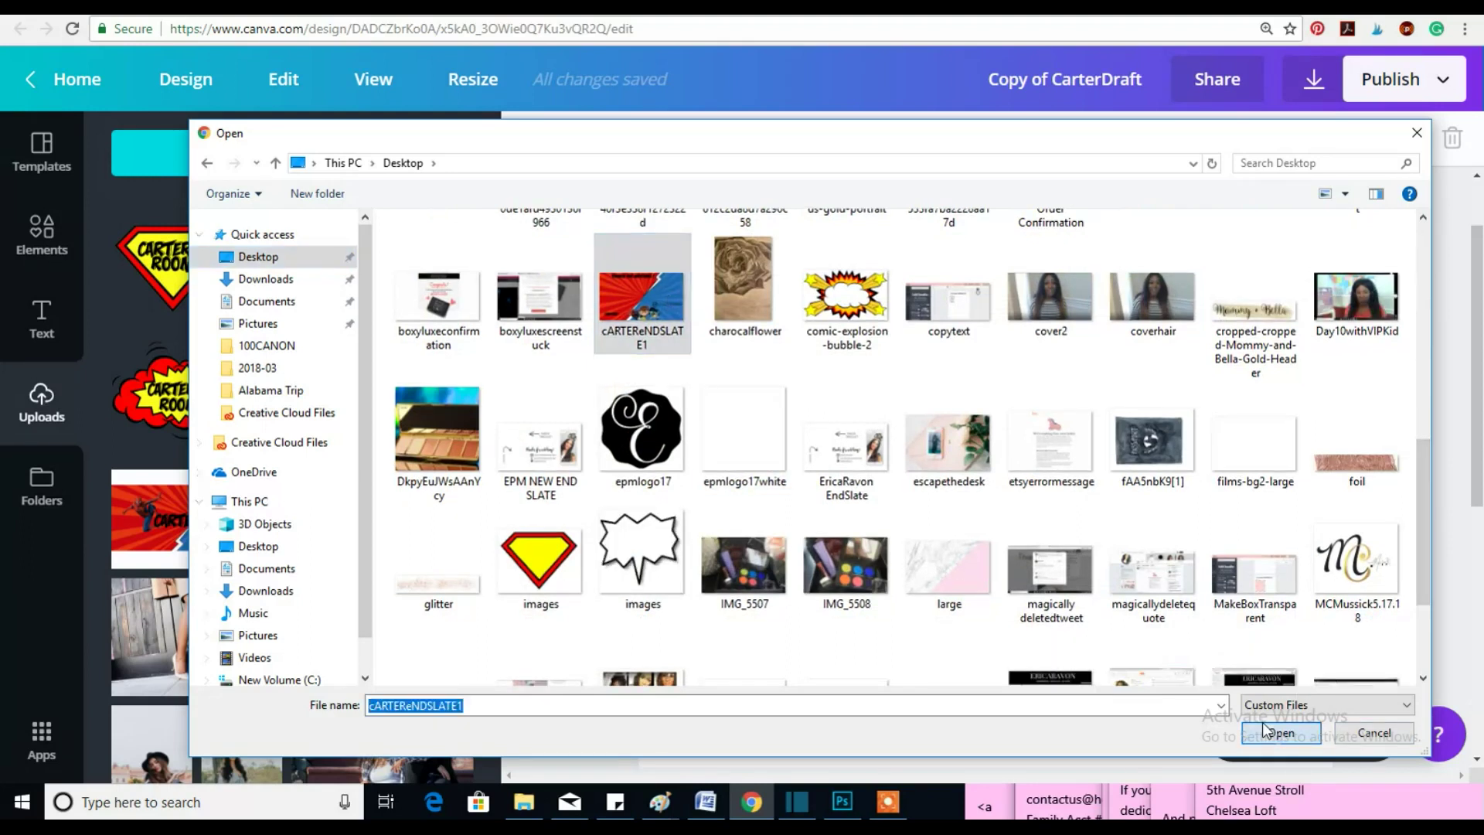
left_click(1276, 732)
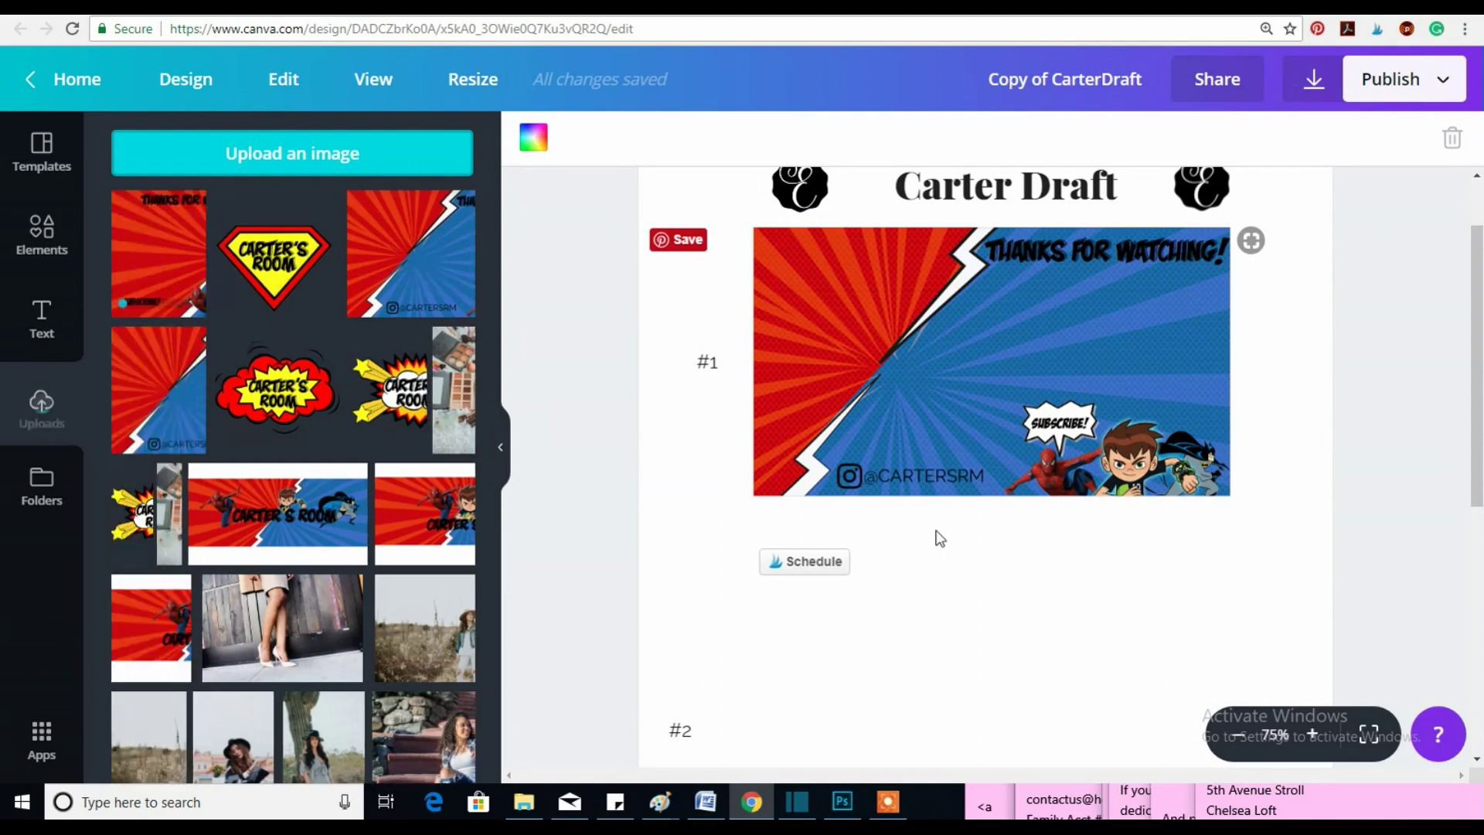
Nudge the #1 label slightly to the right.
scroll(940, 538, "down", 5)
scroll(1210, 509, "up", 4)
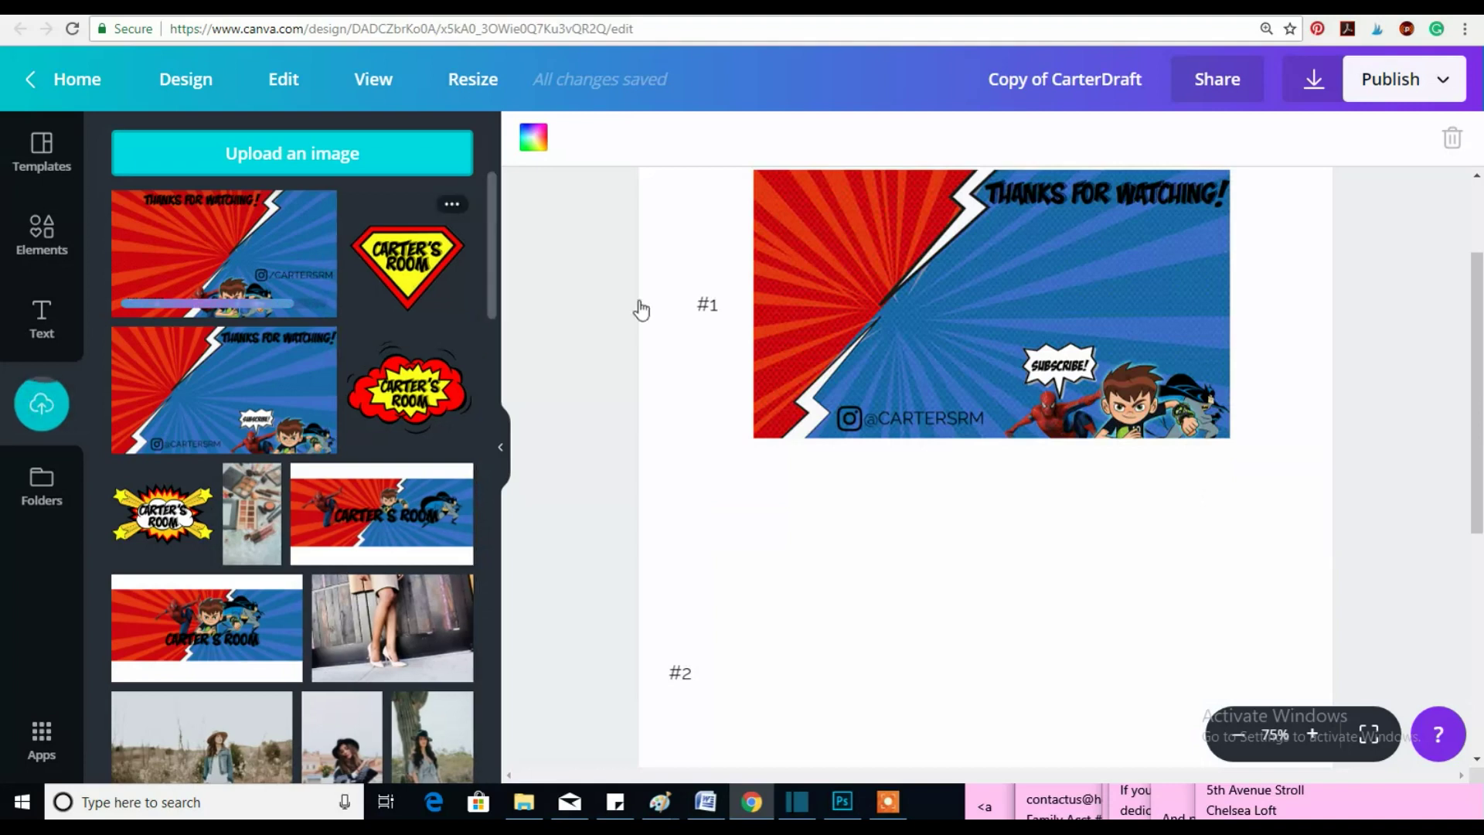
scroll(1479, 265, "up", 2)
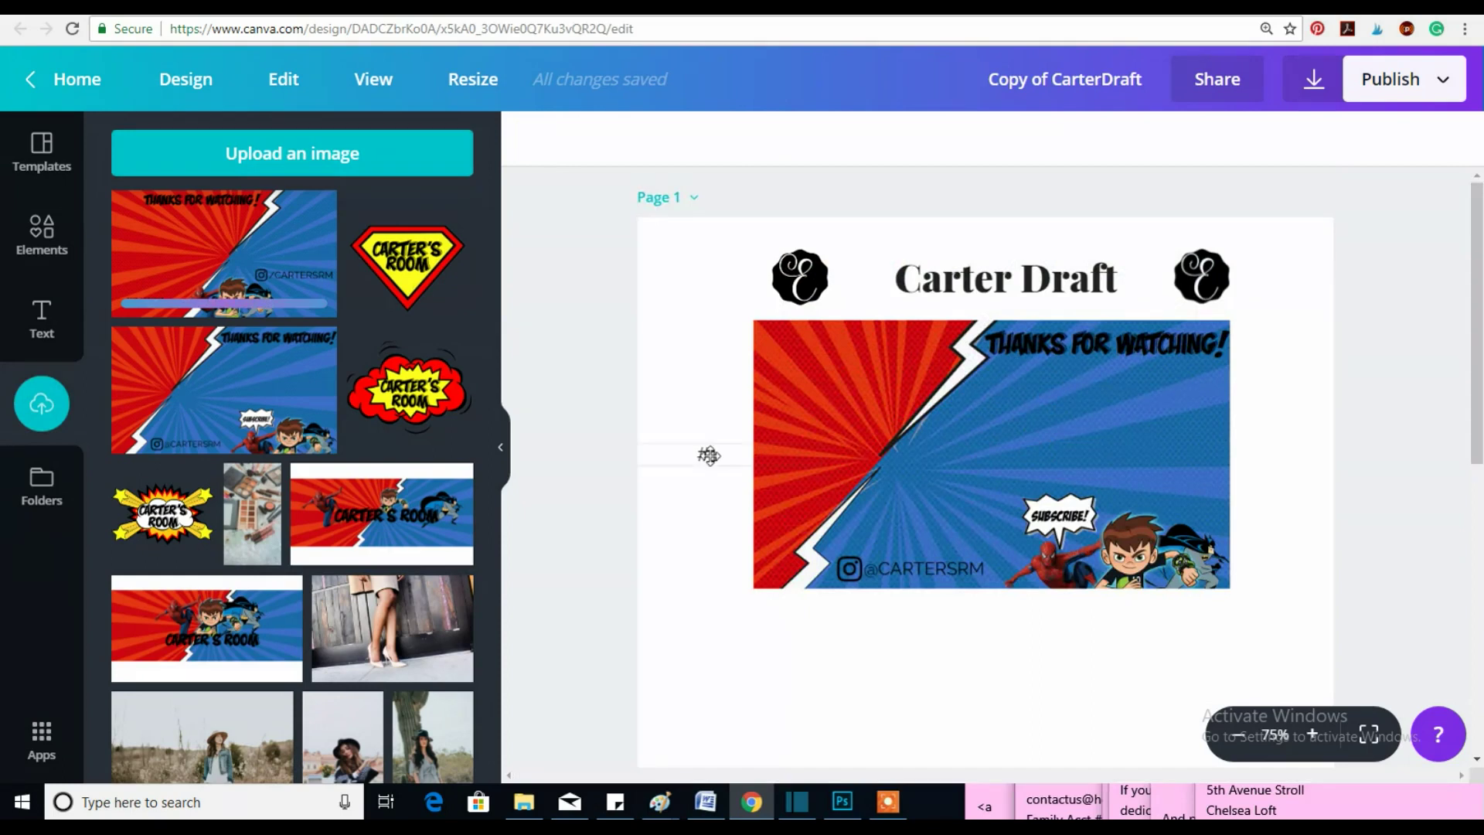
left_click_drag(706, 454, 725, 462)
Add the new end slate upload to the page and size it beside the #2 label.
scroll(1478, 297, "down", 3)
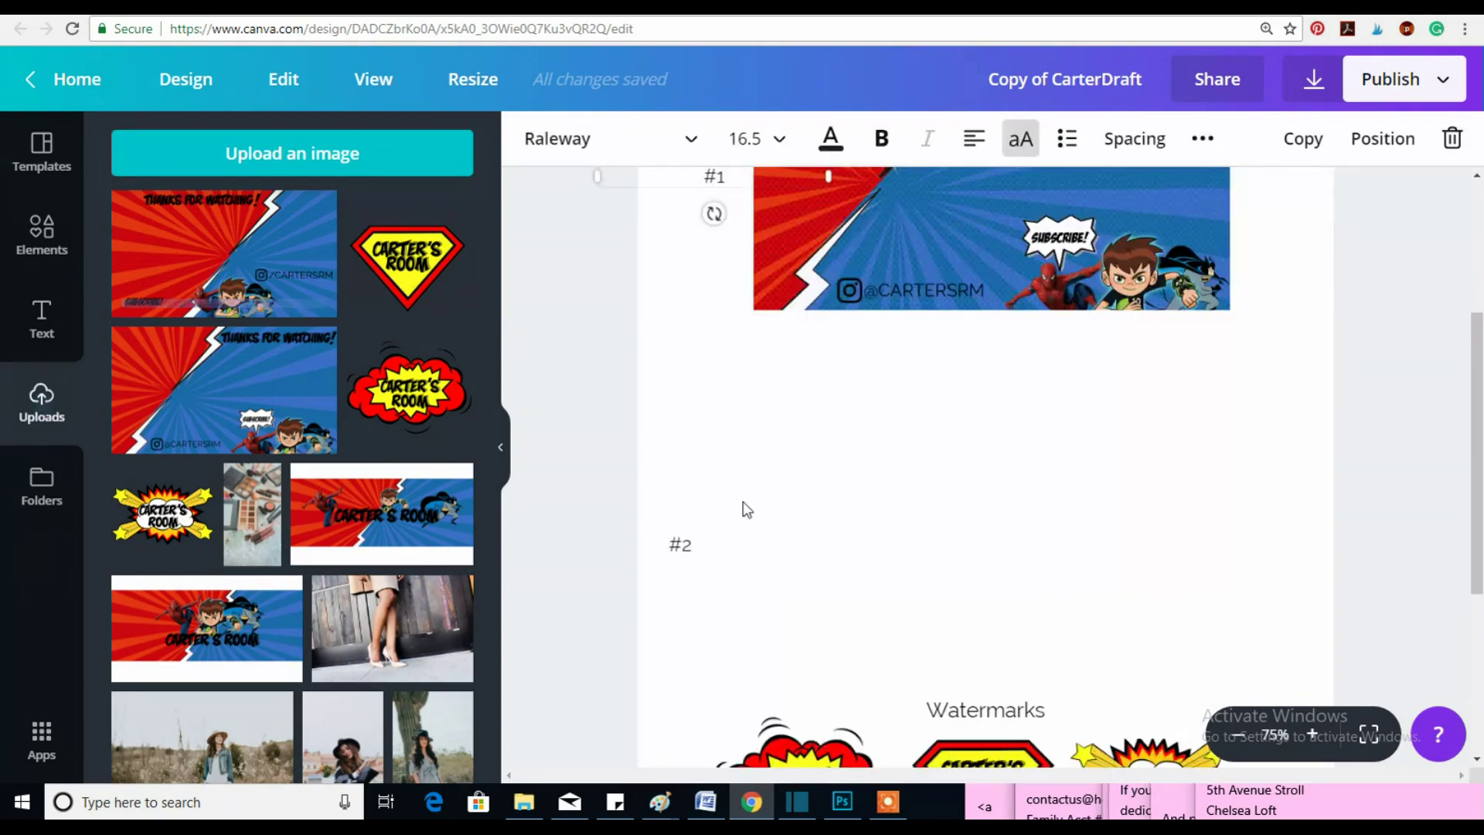
left_click(291, 286)
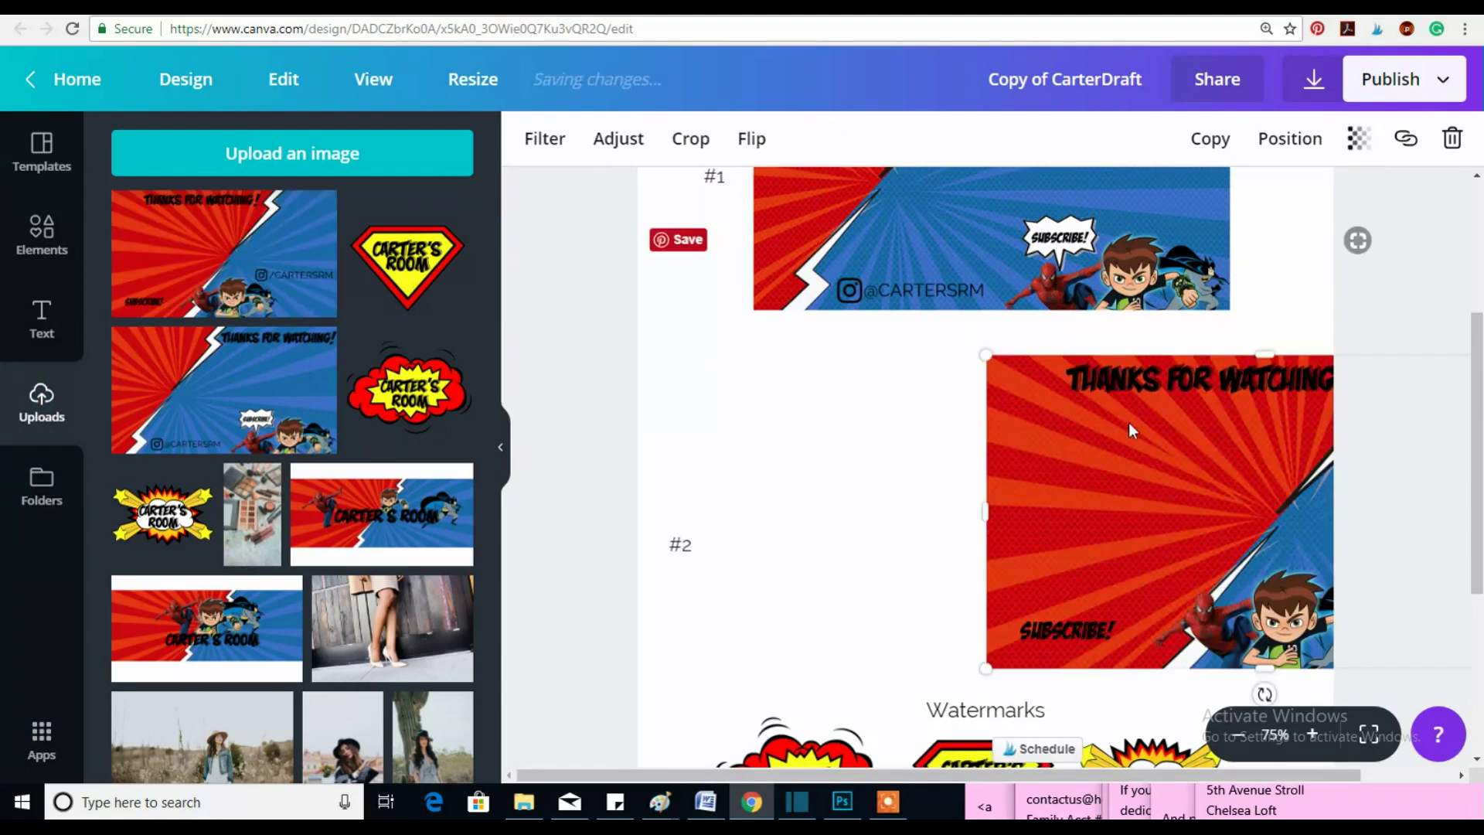
left_click_drag(1128, 422, 871, 402)
left_click_drag(1269, 343, 1242, 355)
left_click_drag(989, 480, 971, 458)
left_click_drag(1256, 332, 1249, 340)
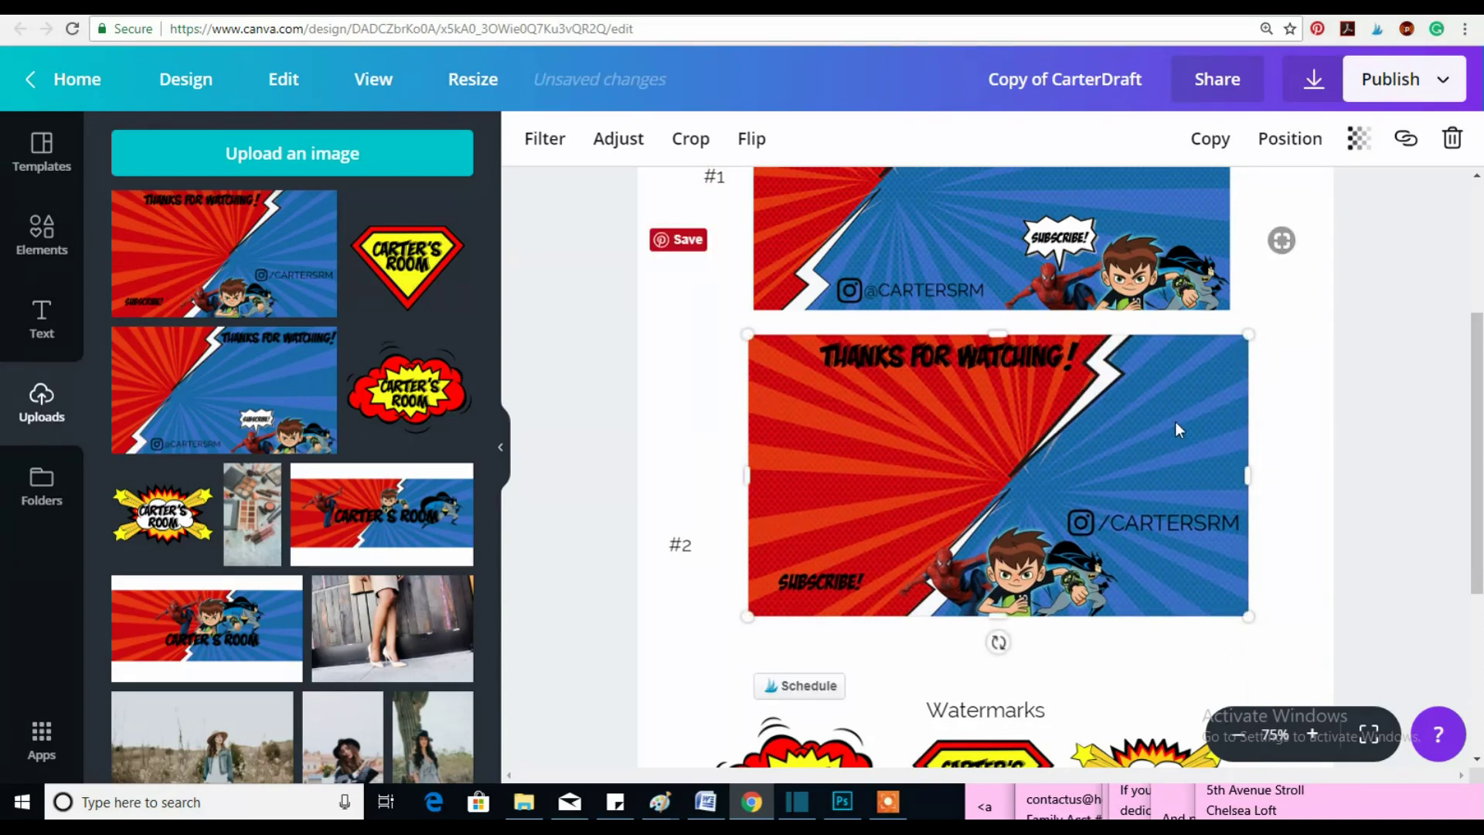
left_click_drag(1176, 442, 1179, 460)
Enlarge the #1 and #2 end slates to similar widths.
left_click(683, 549)
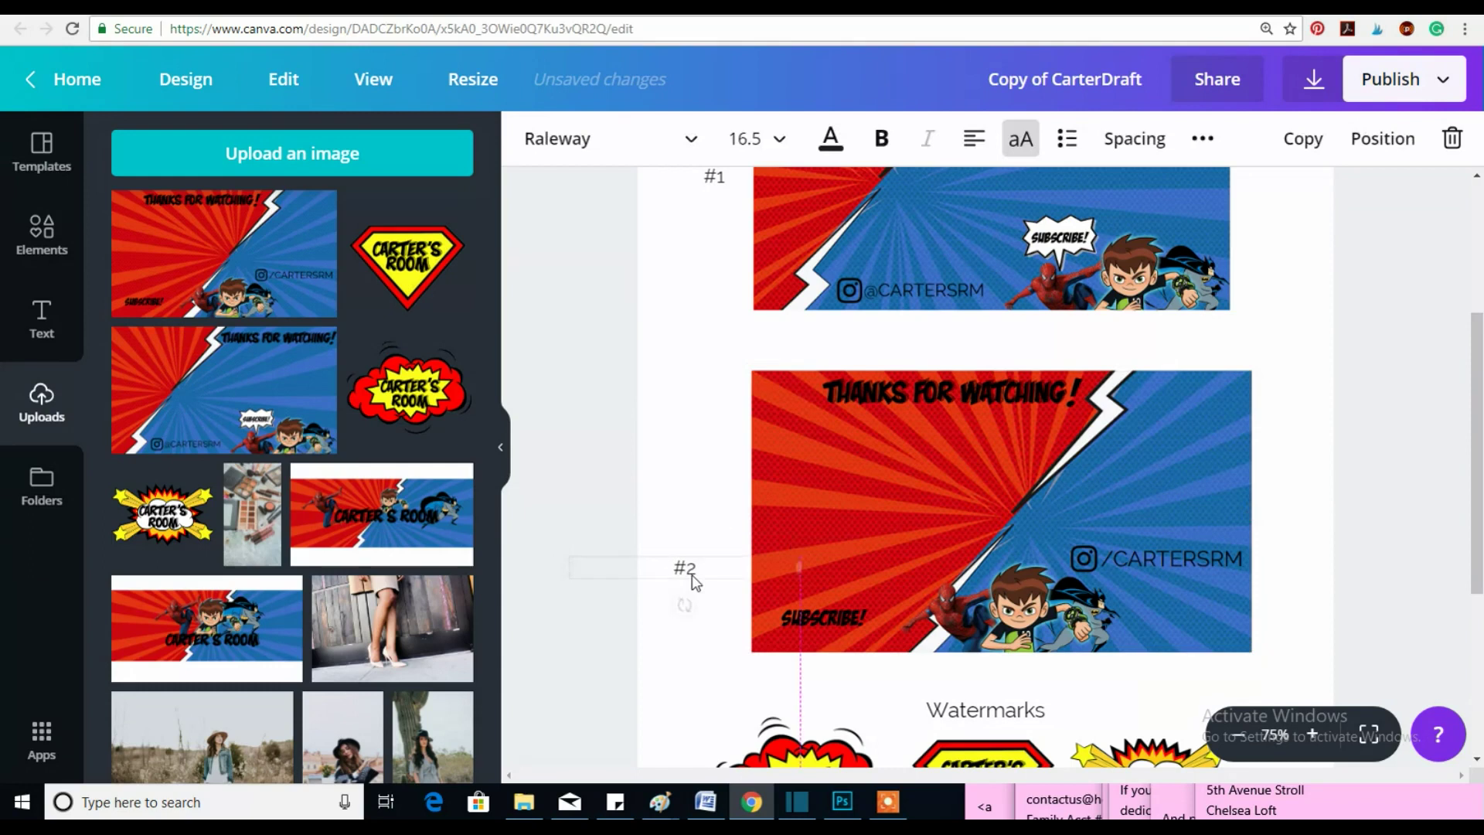
scroll(1129, 569, "up", 3)
left_click(1181, 442)
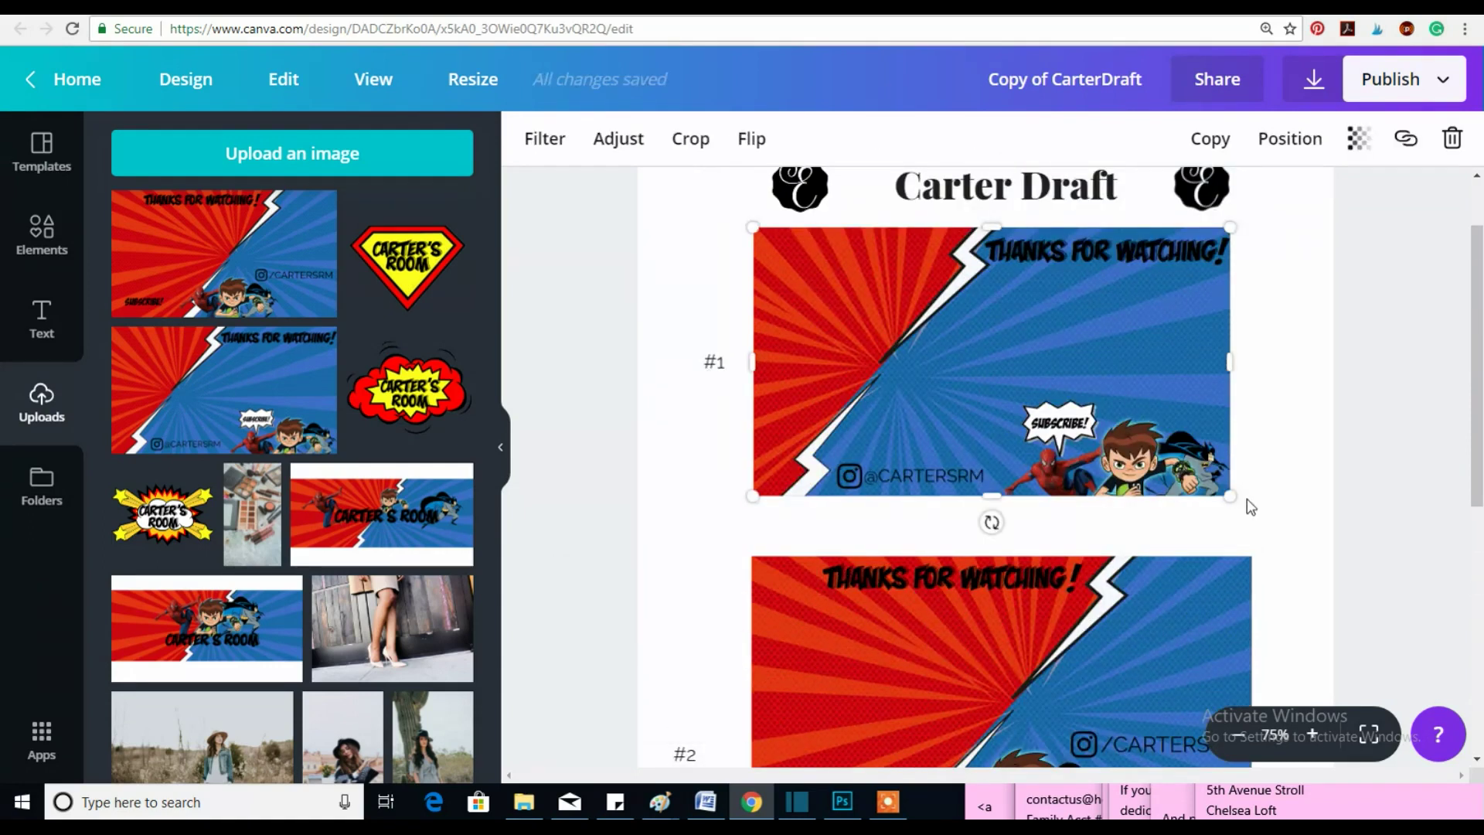
left_click_drag(1265, 513, 1302, 533)
left_click(1096, 623)
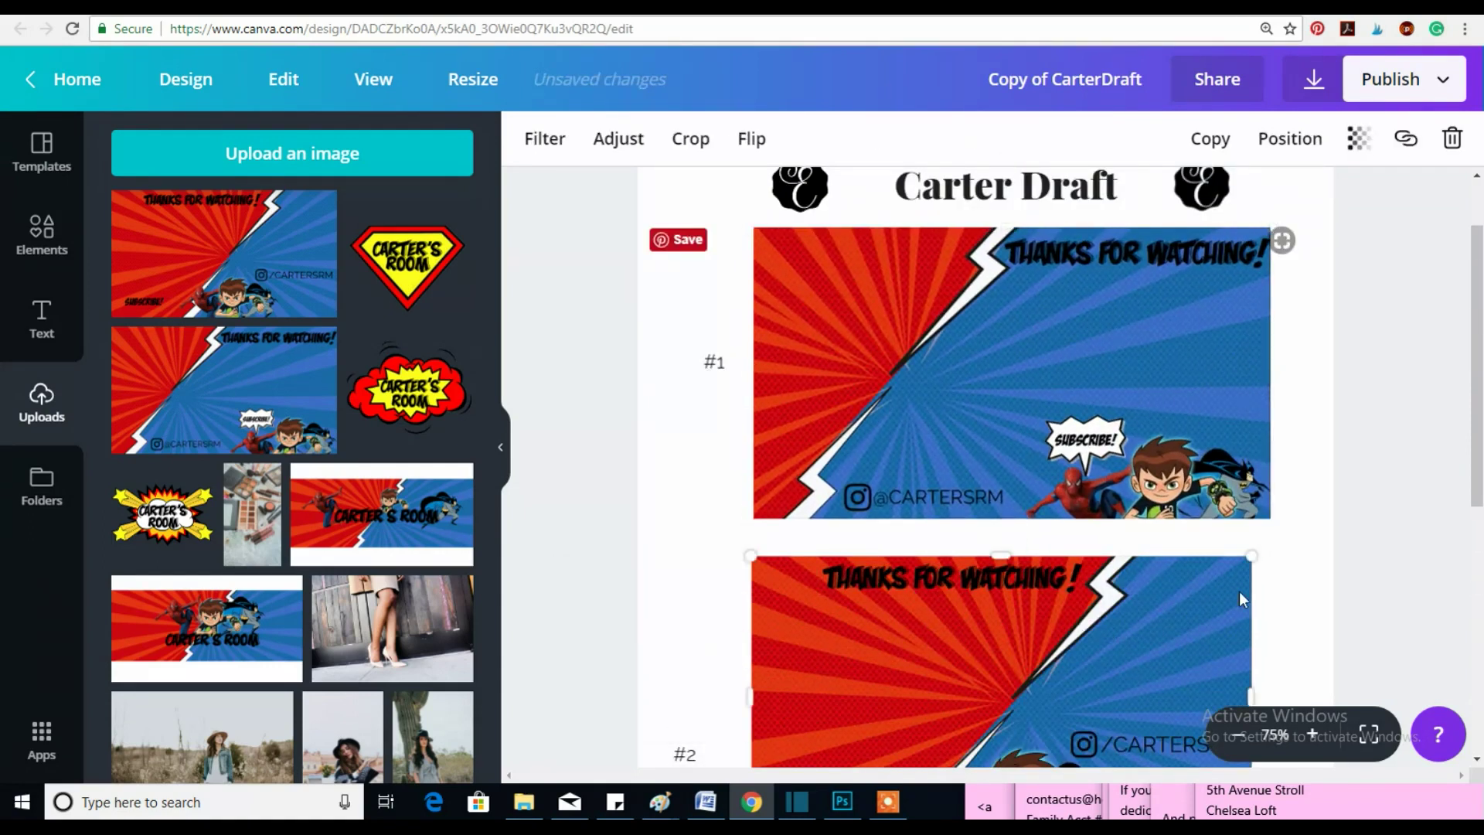
scroll(1240, 589, "down", 2)
left_click_drag(1251, 659, 1272, 676)
Move the #2 shield watermark up onto the second end slate.
scroll(1330, 560, "down", 3)
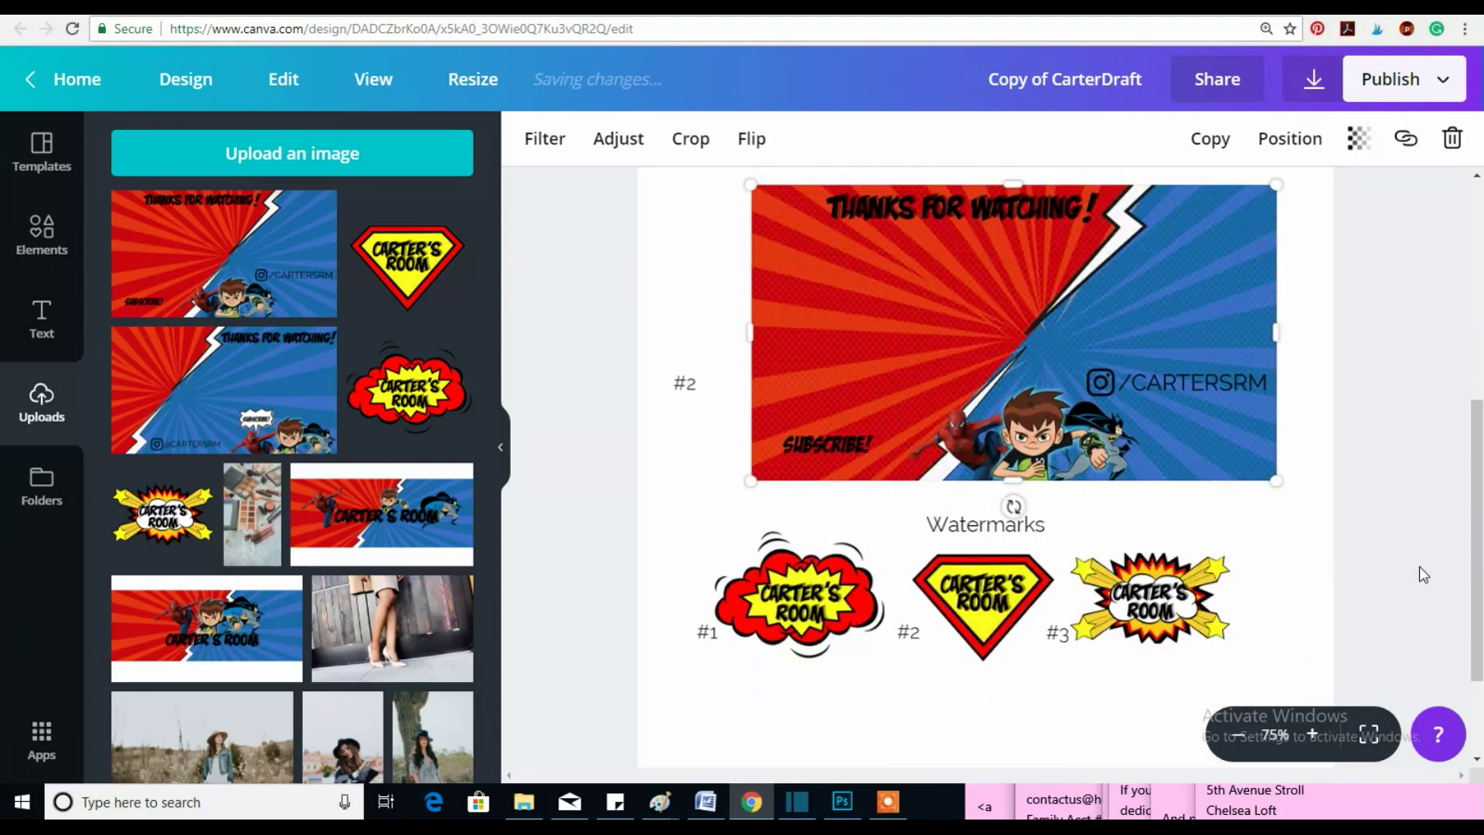
scroll(1434, 632, "up", 1)
left_click(1229, 610)
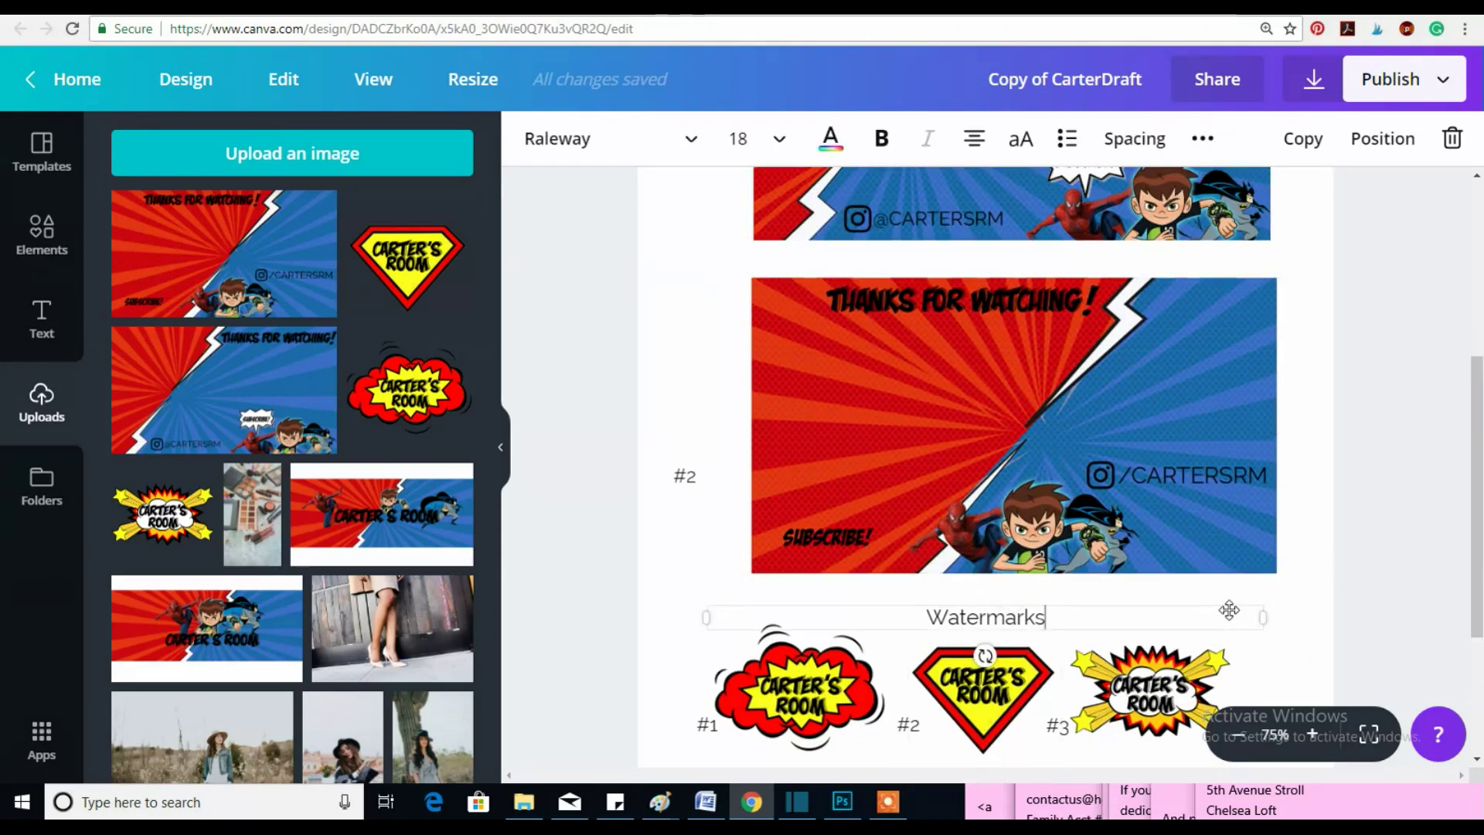
left_click(1314, 554)
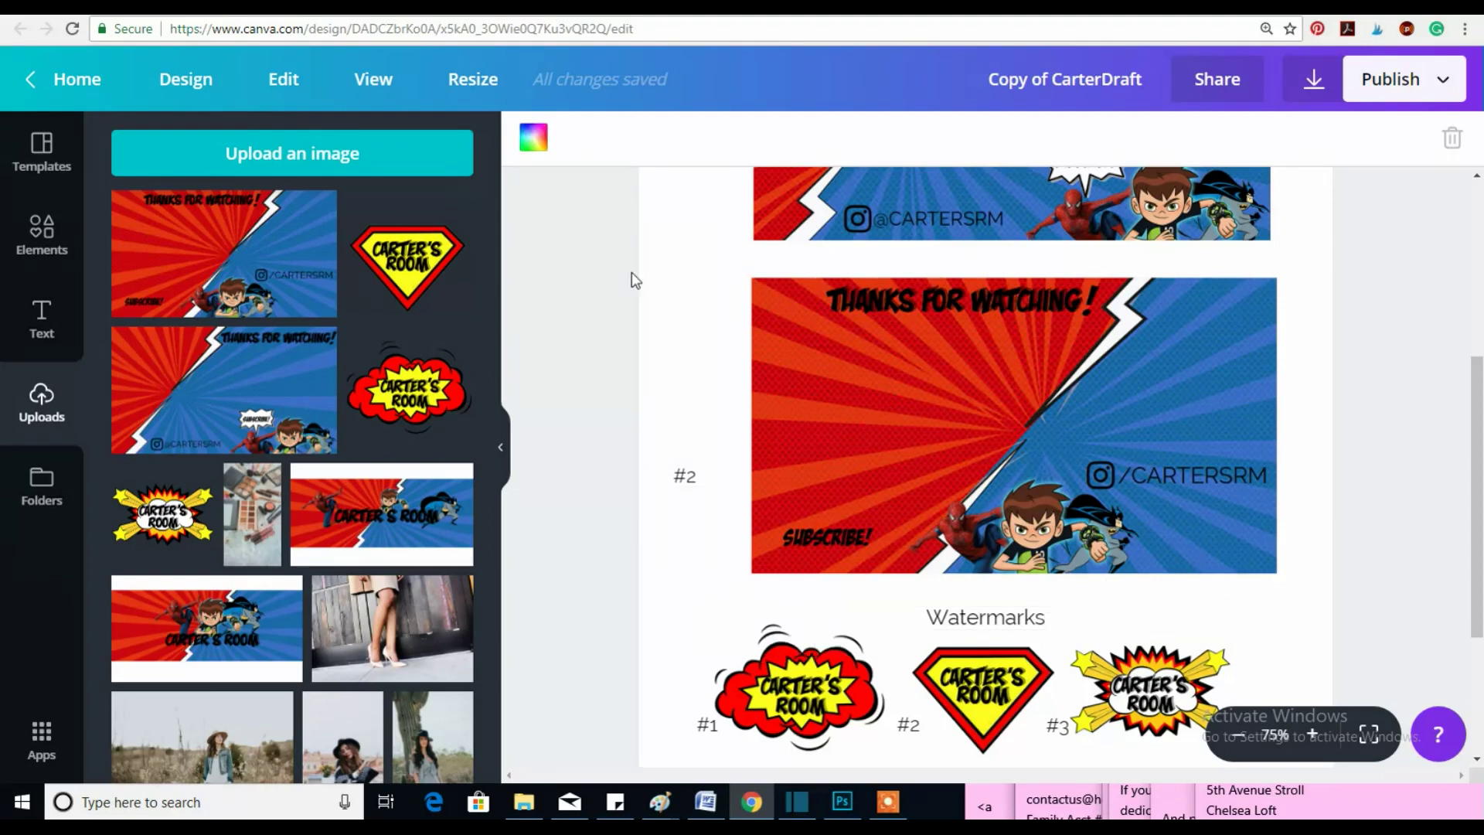
left_click(1002, 702)
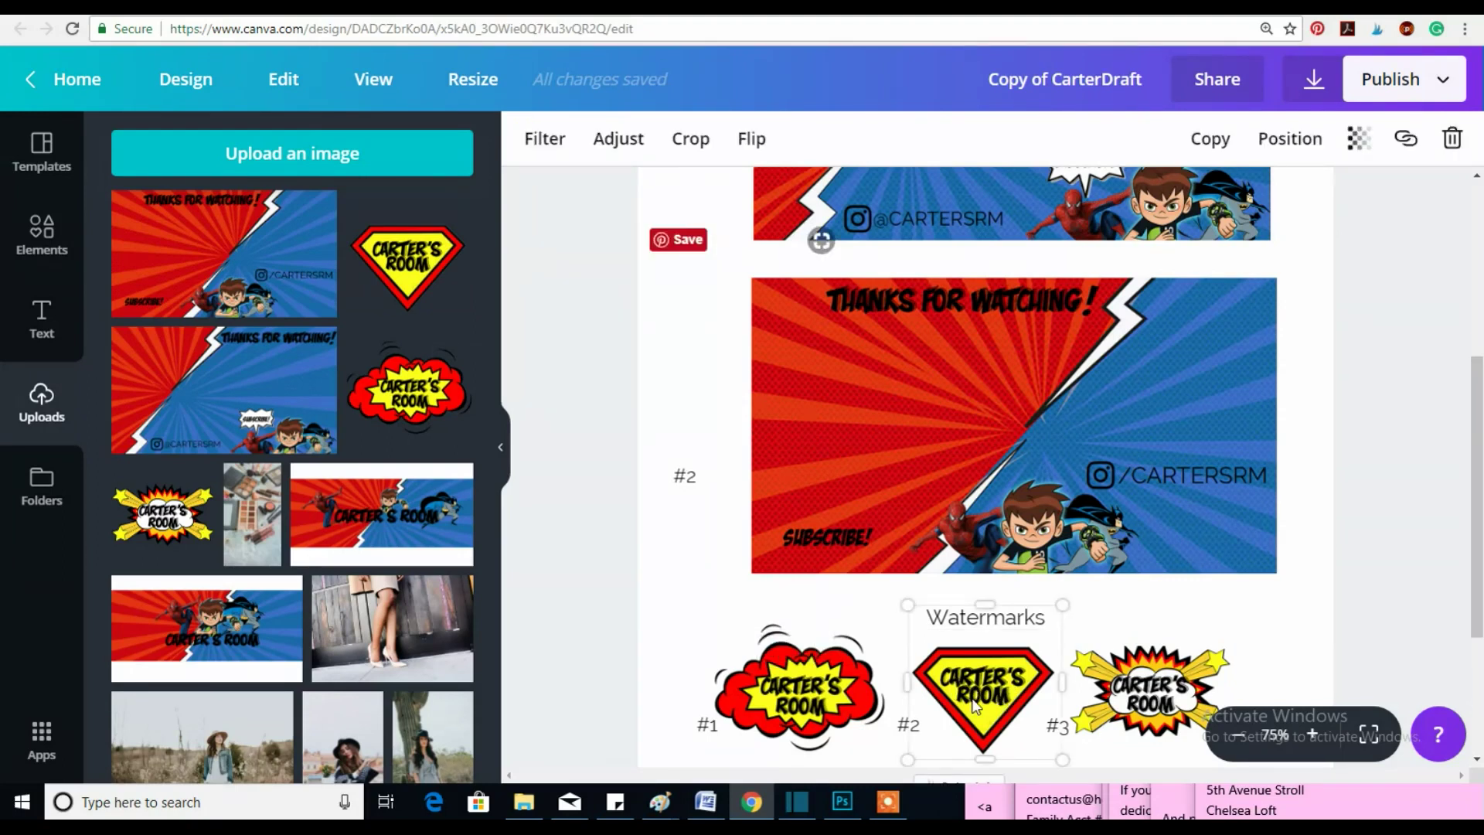
left_click_drag(972, 681, 992, 542)
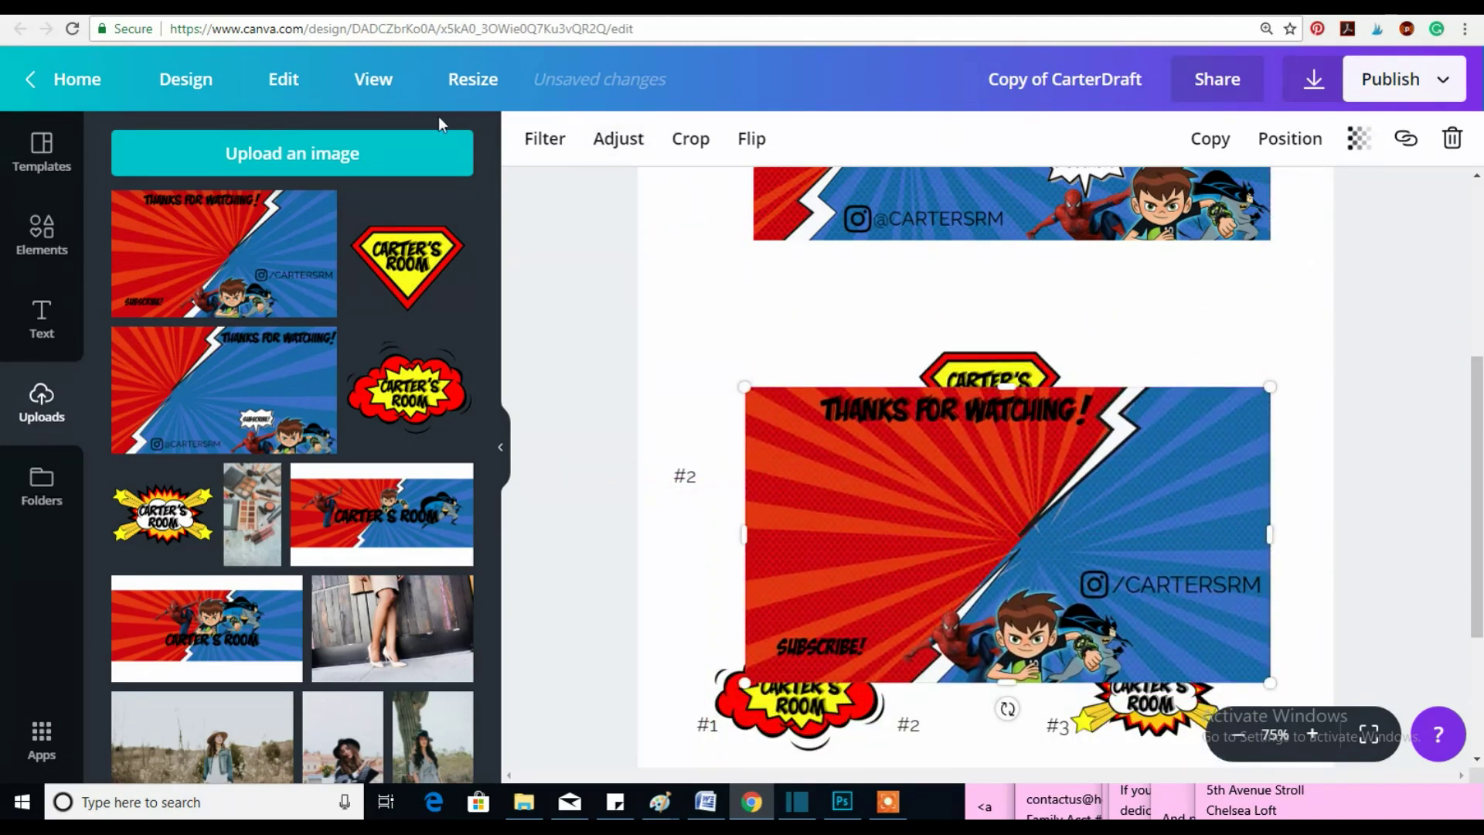
Undo twice, then drop the shield Carter's Room logo into the #2 frame.
left_click(282, 77)
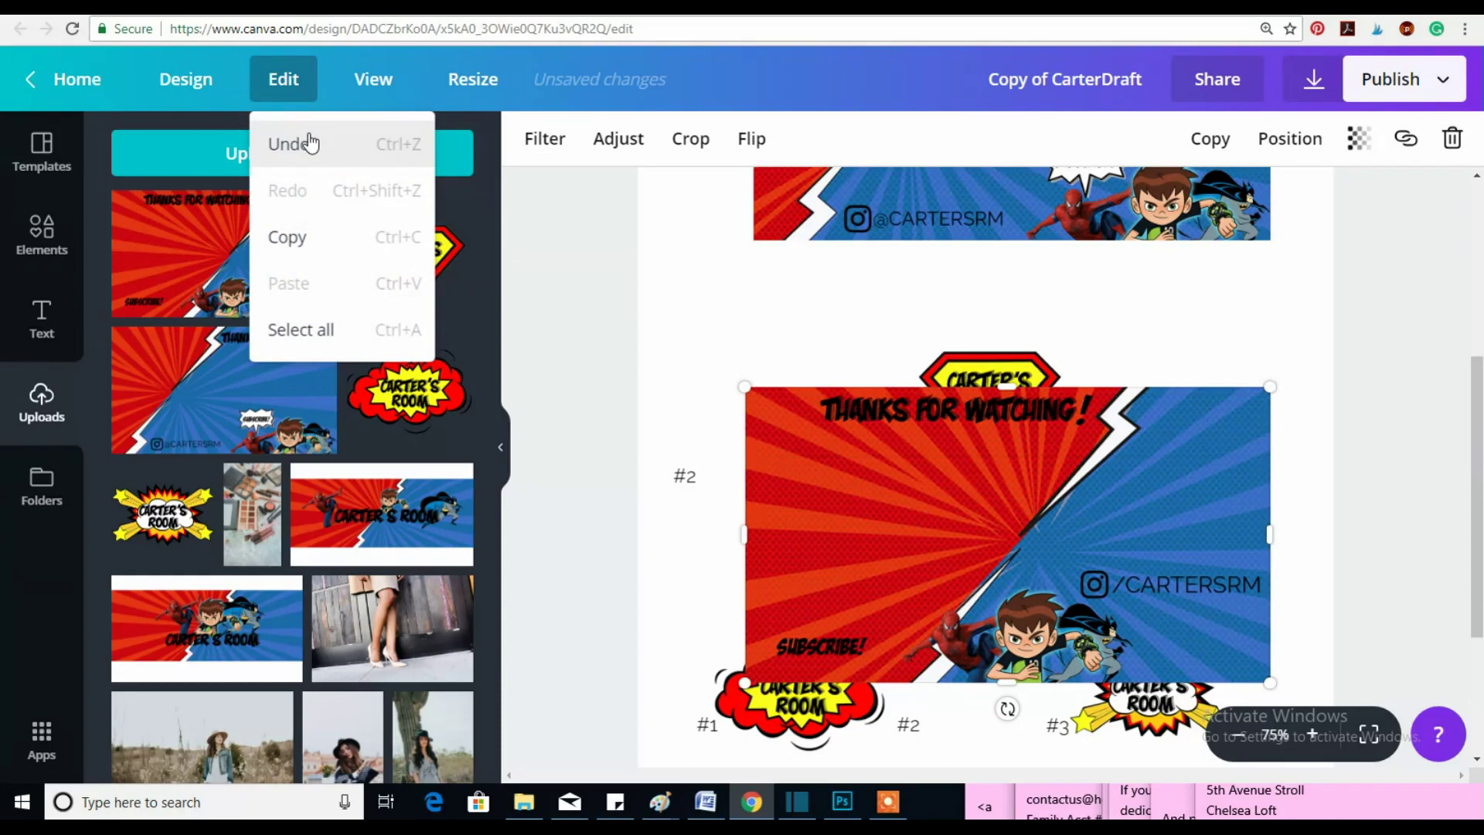
left_click(310, 143)
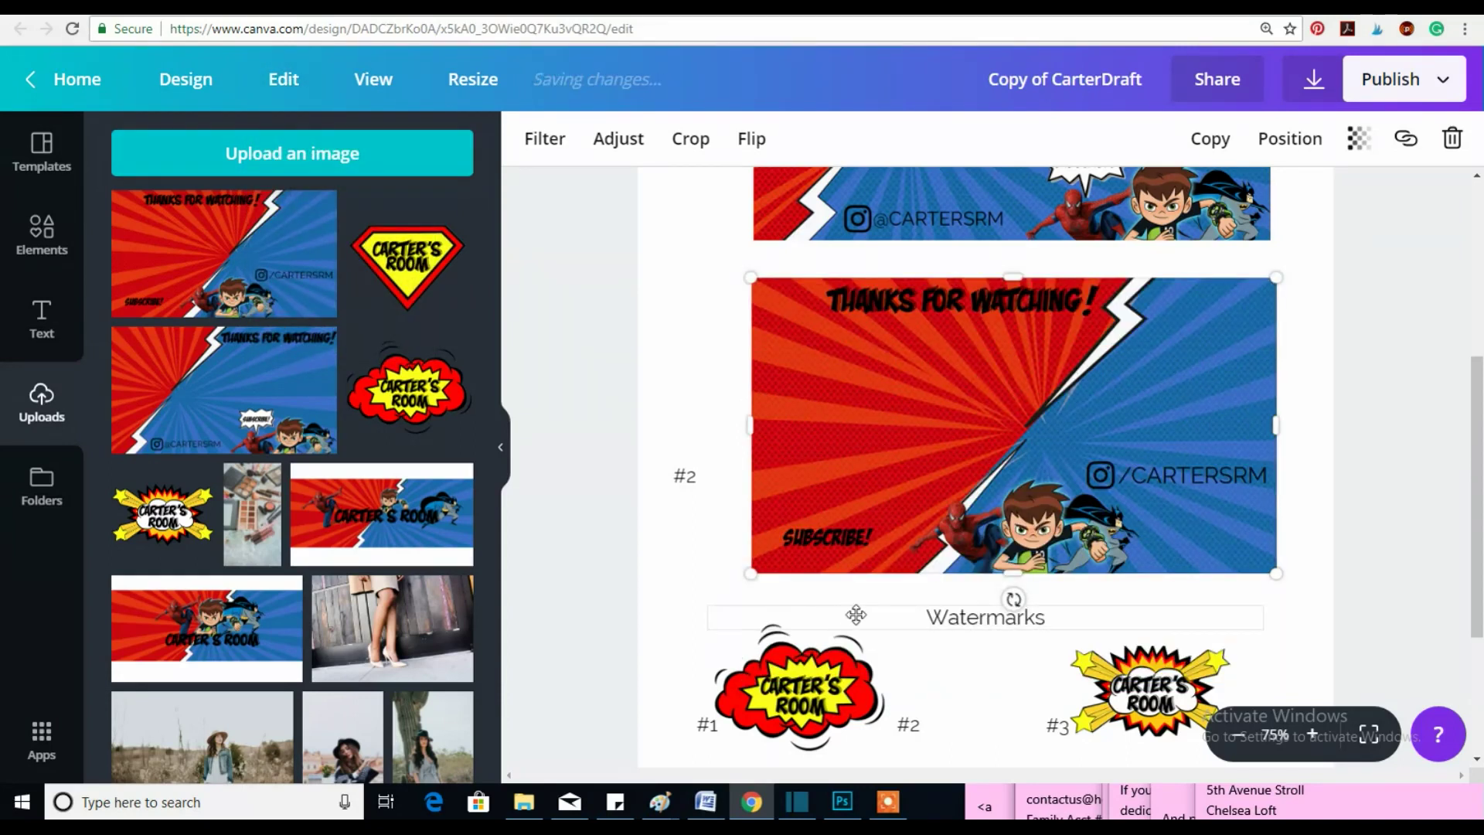
left_click(283, 79)
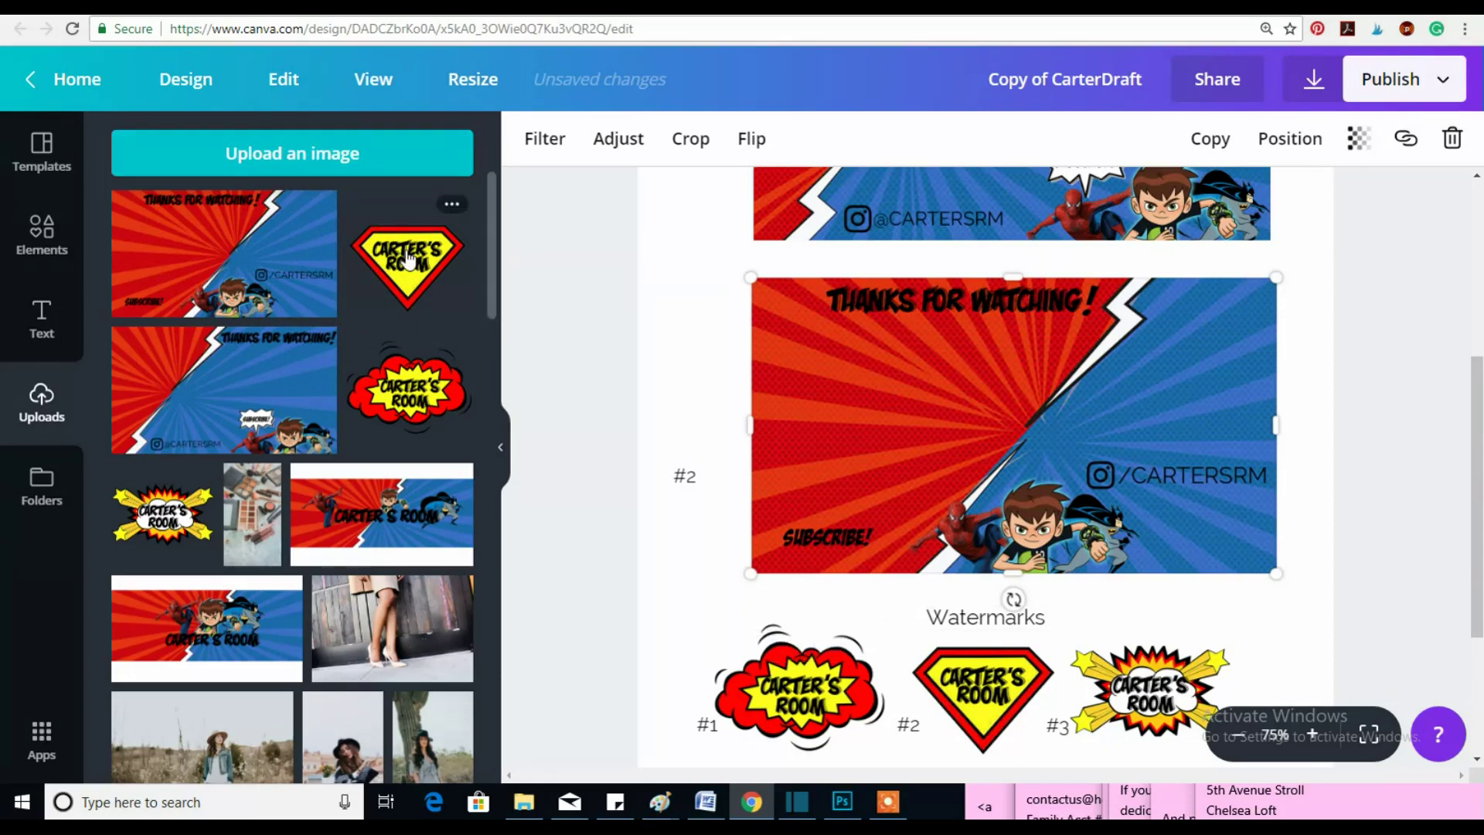
left_click_drag(471, 269, 1062, 433)
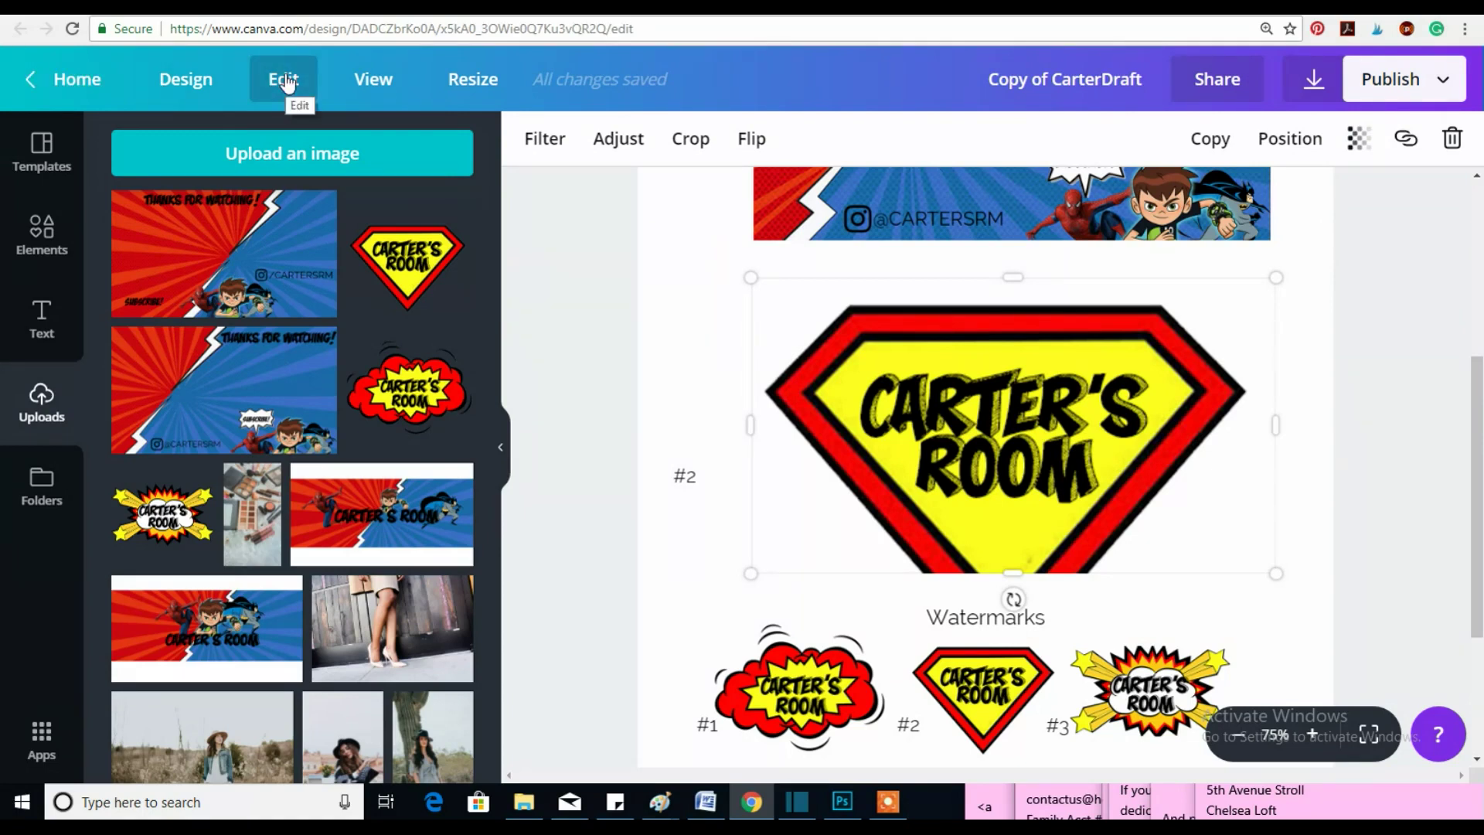
scroll(1004, 386, "up", 3)
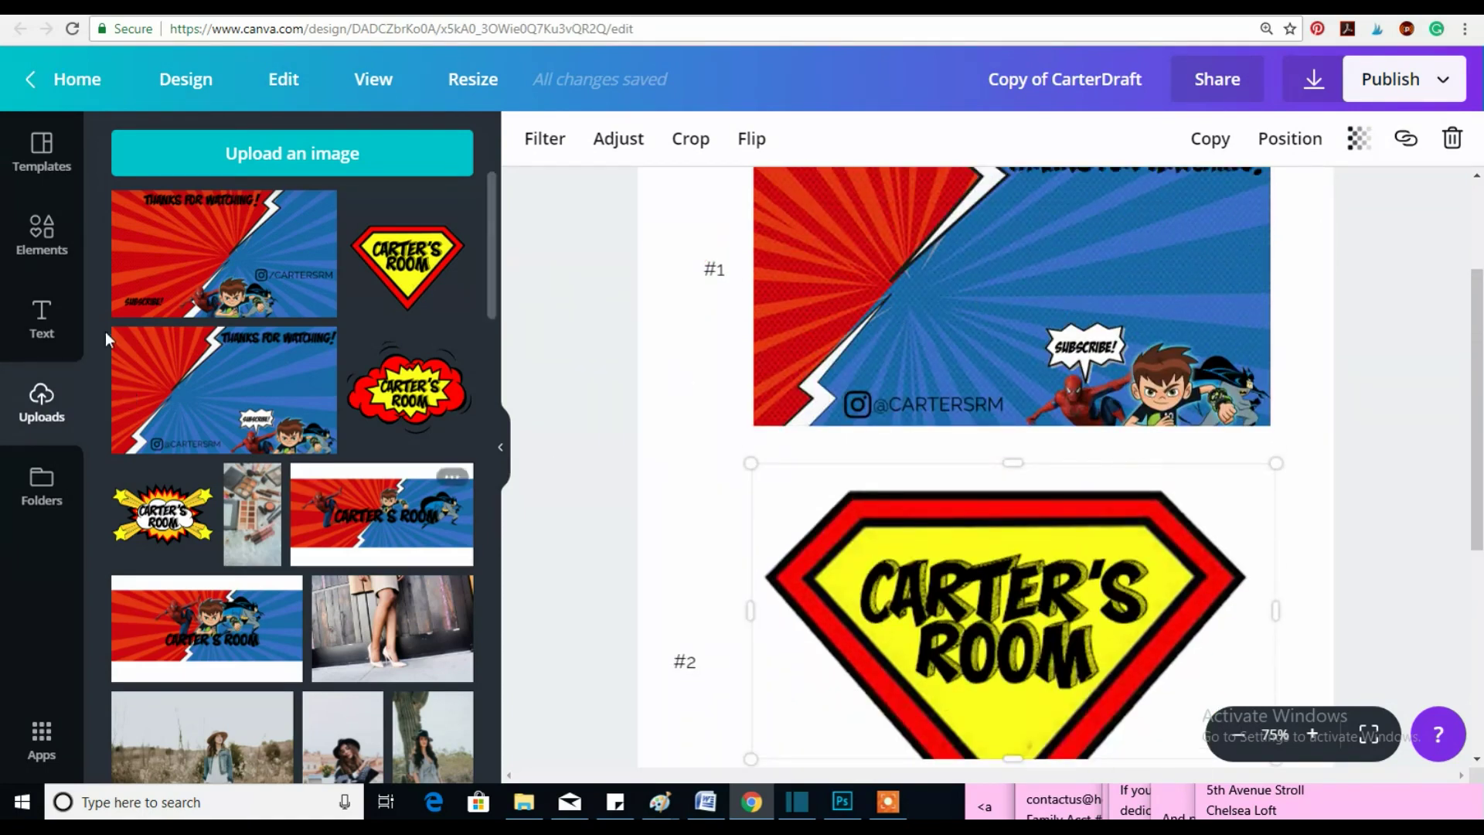
Browse the Elements library and its full set of grid layouts.
left_click(49, 233)
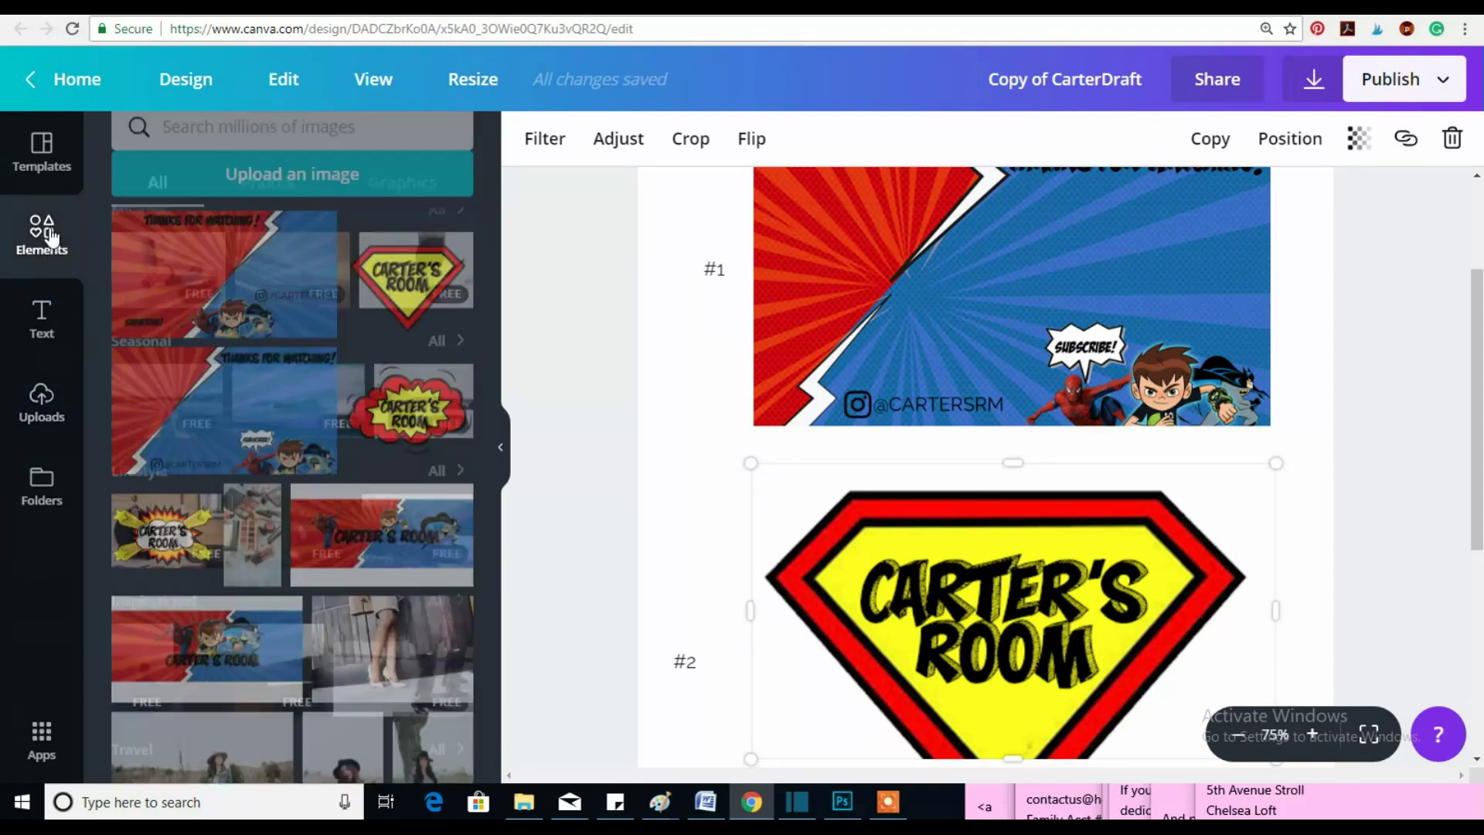
left_click(45, 174)
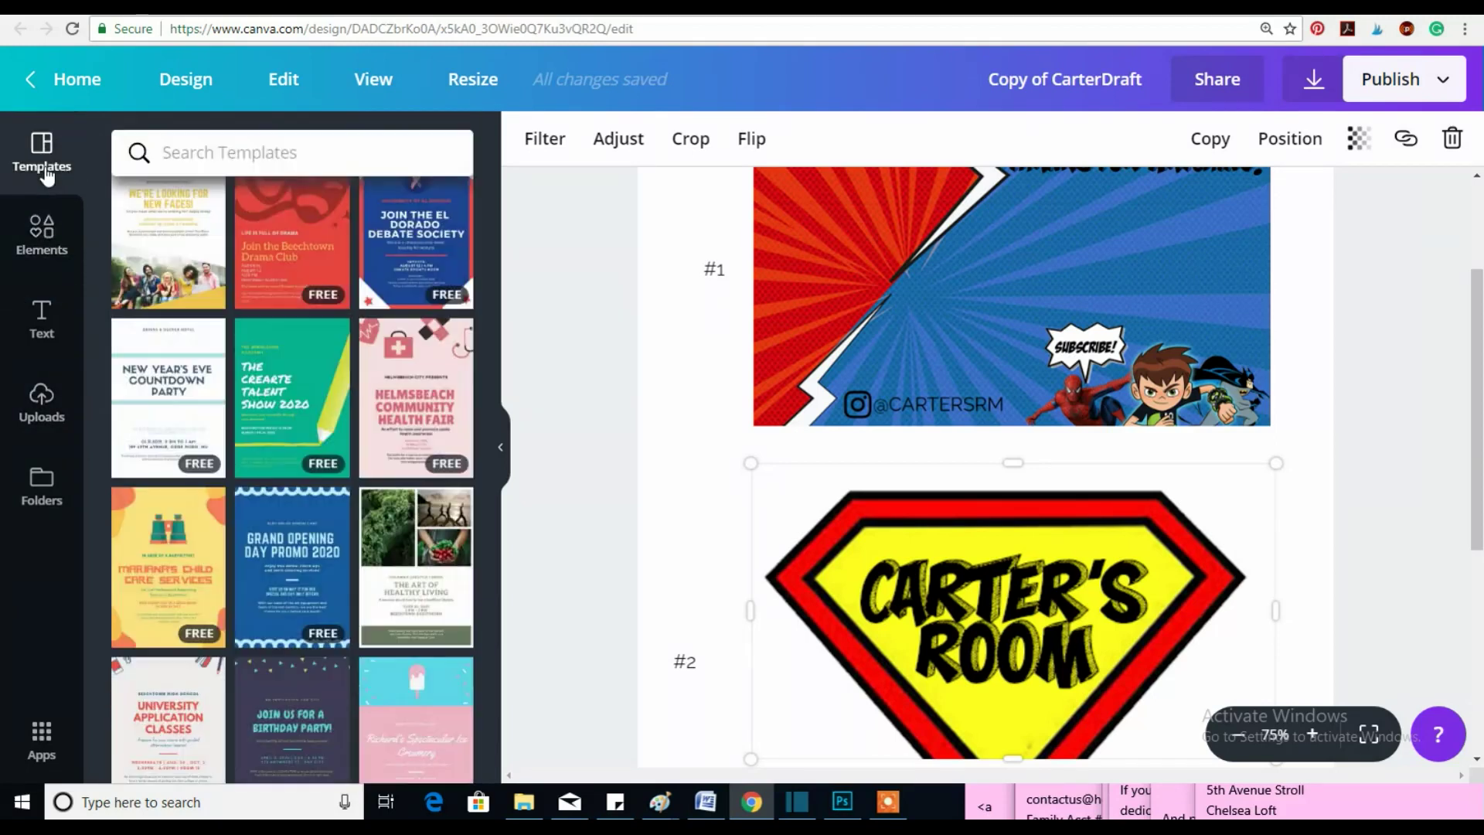
left_click(62, 255)
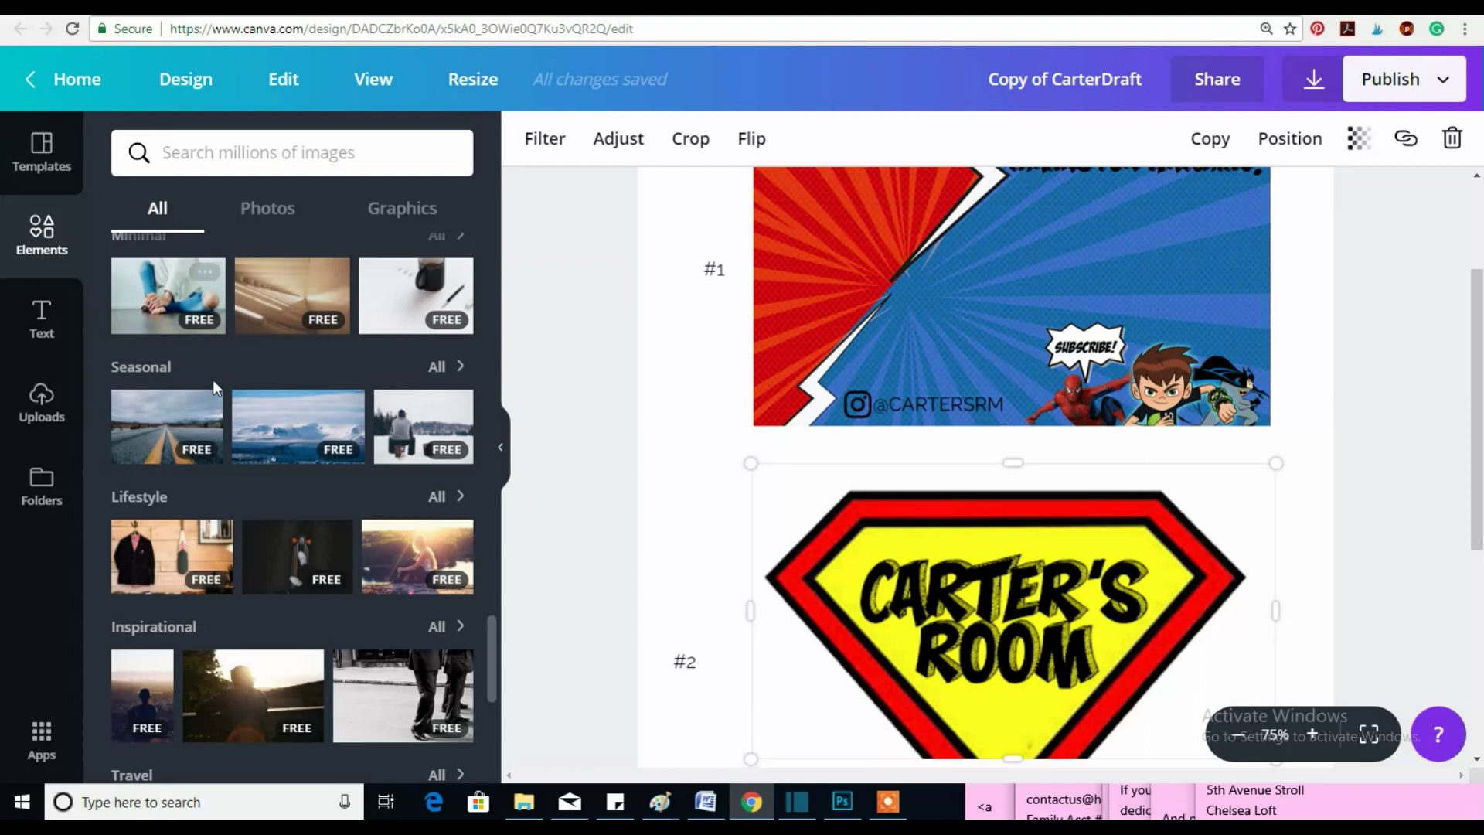
scroll(212, 379, "down", 4)
scroll(214, 383, "up", 15)
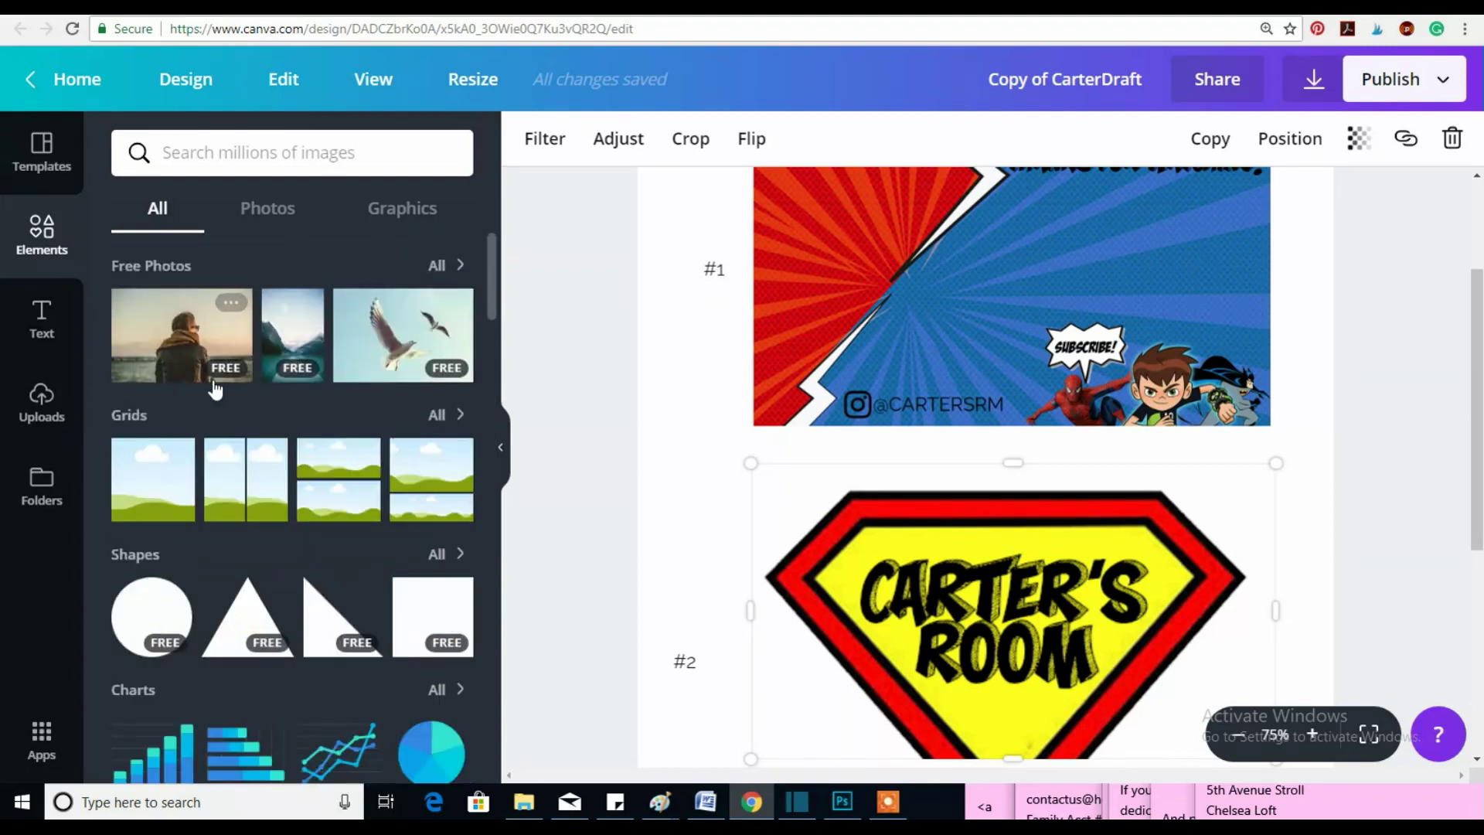
scroll(177, 426, "down", 3)
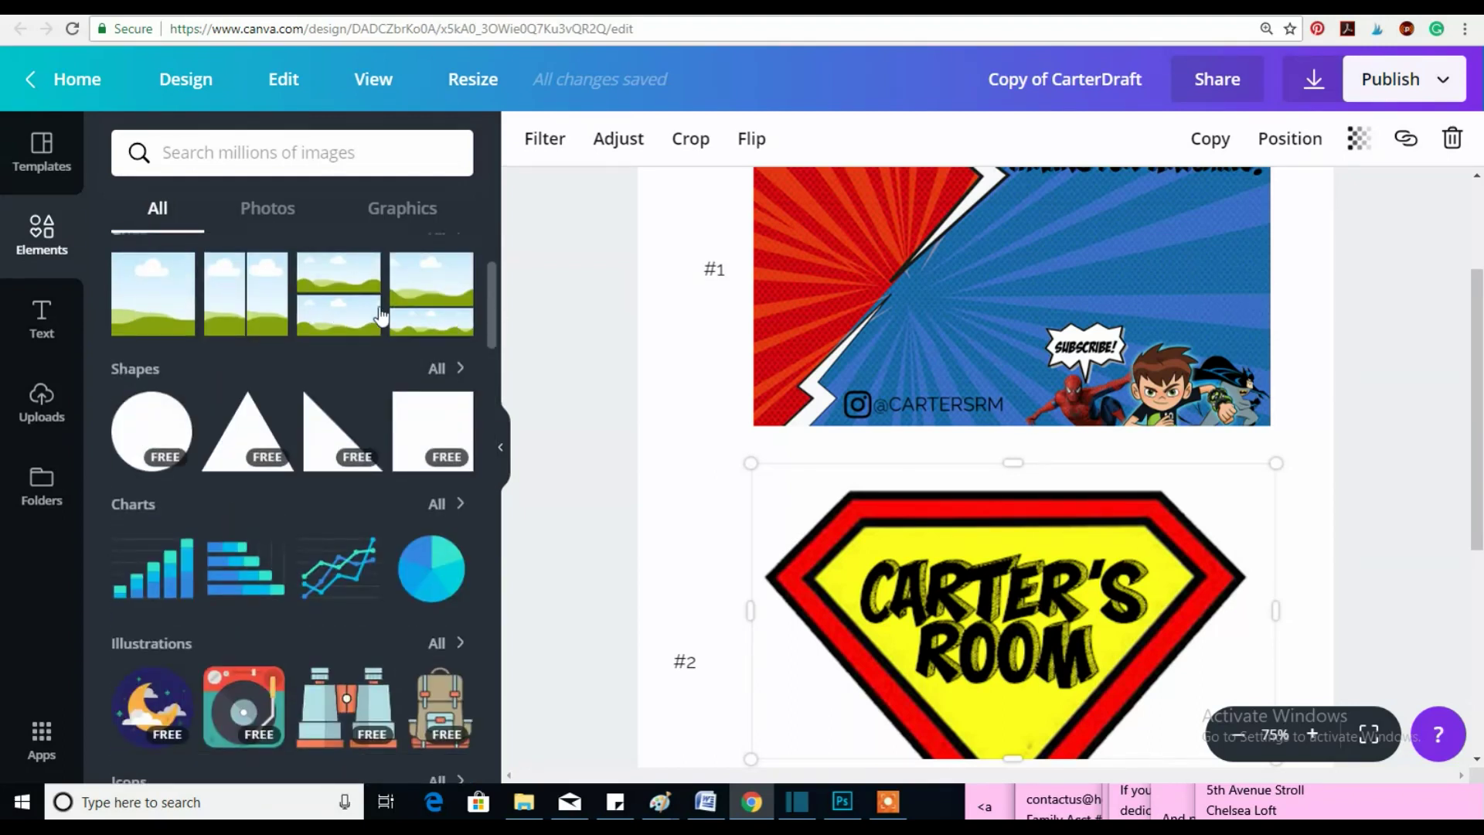
scroll(380, 317, "up", 3)
left_click(446, 418)
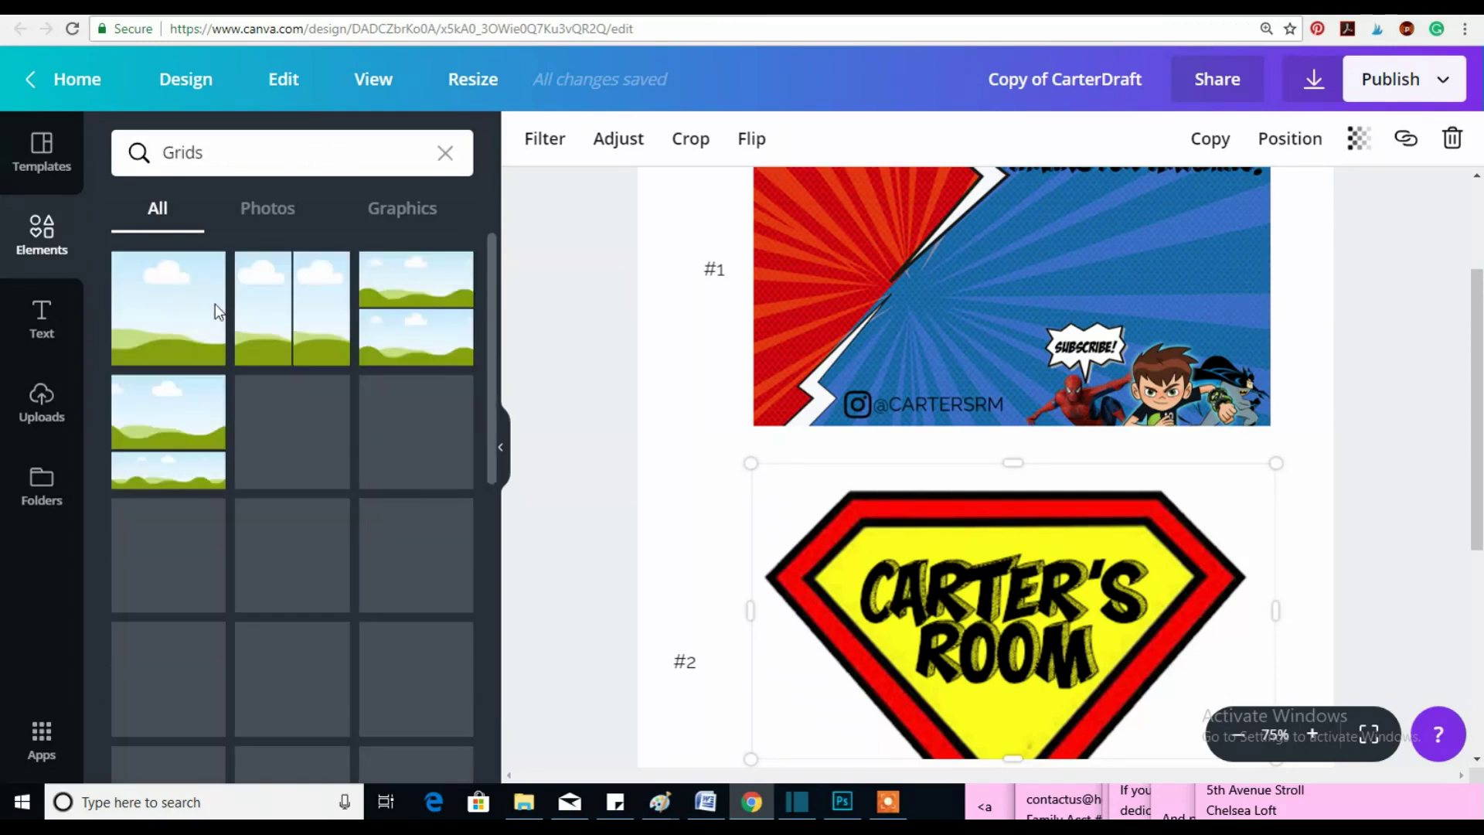
scroll(382, 497, "down", 2)
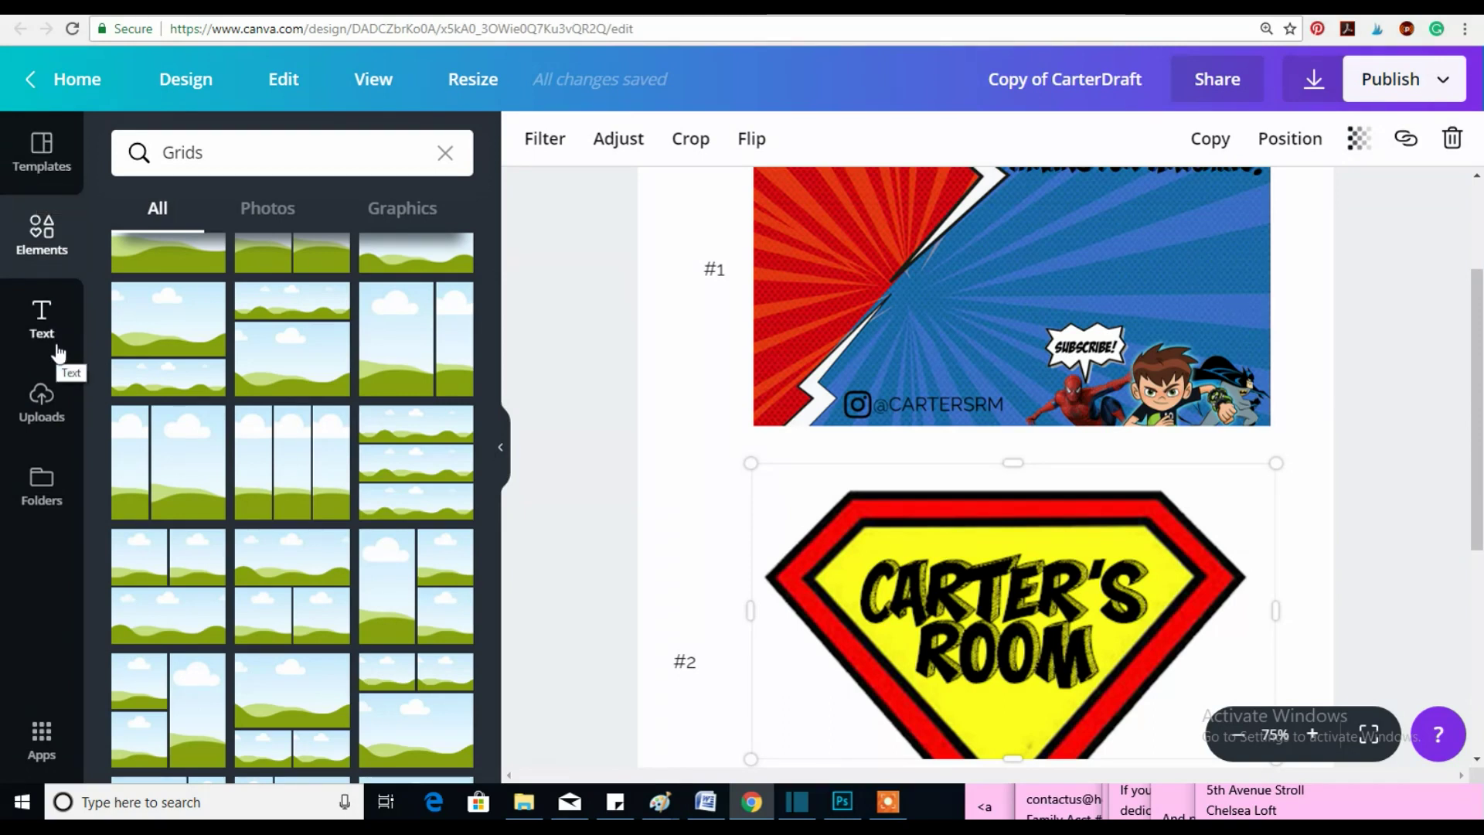
Undo to restore the Thanks for Watching banner in the #2 frame, then deselect it.
left_click(41, 398)
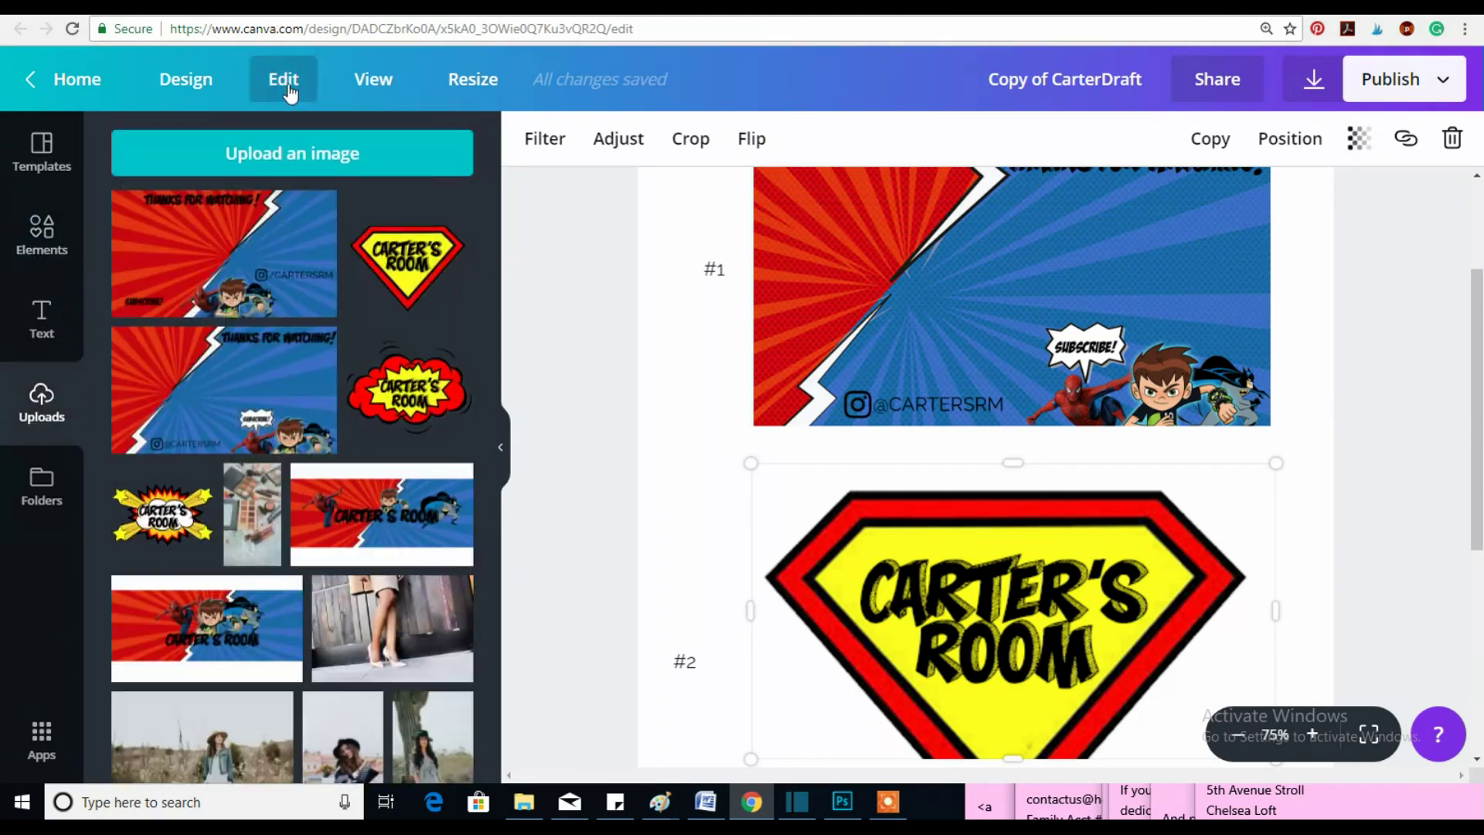
left_click(283, 81)
left_click(284, 142)
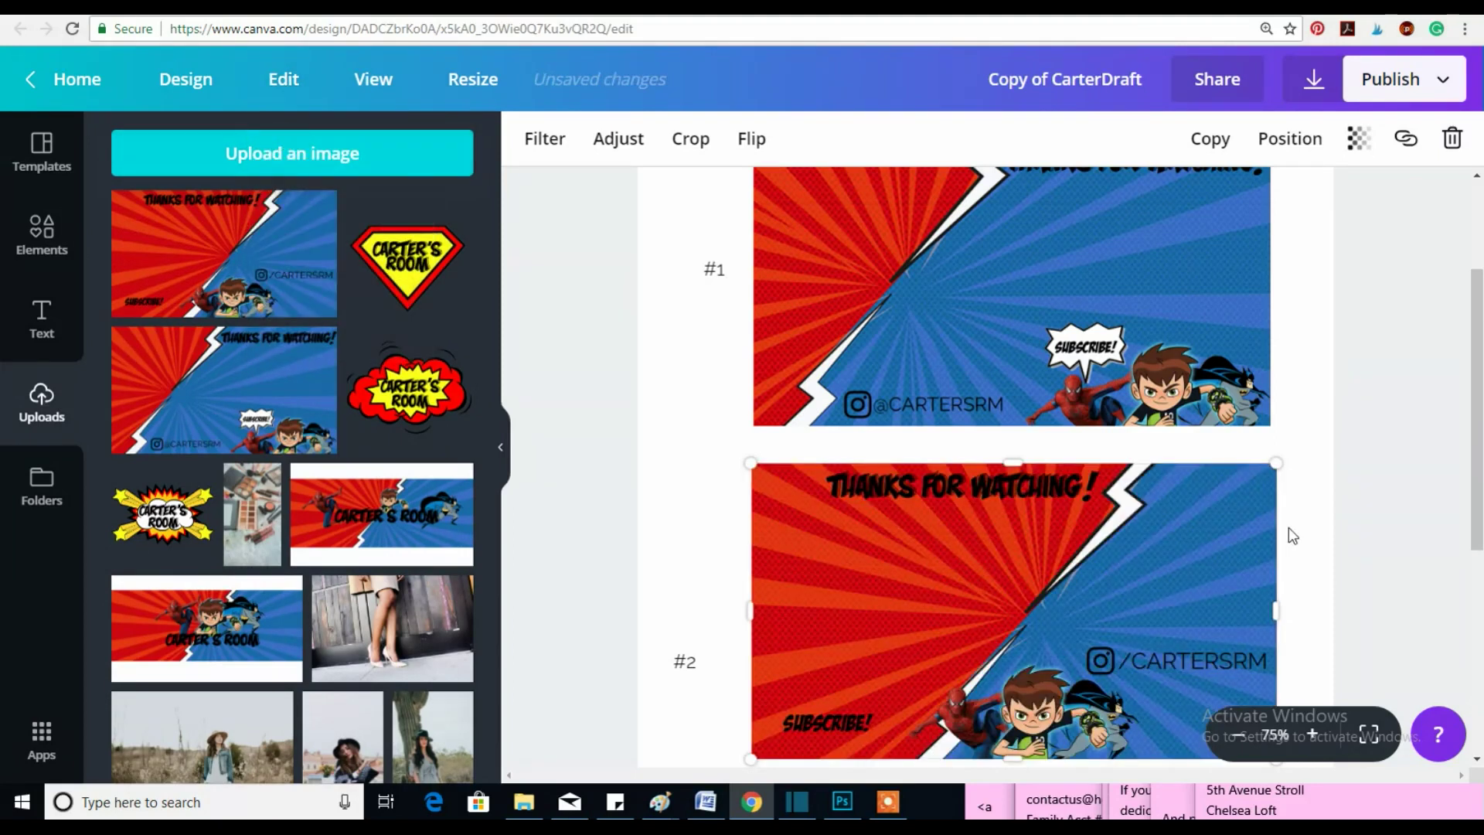
left_click(1311, 472)
scroll(1318, 470, "up", 3)
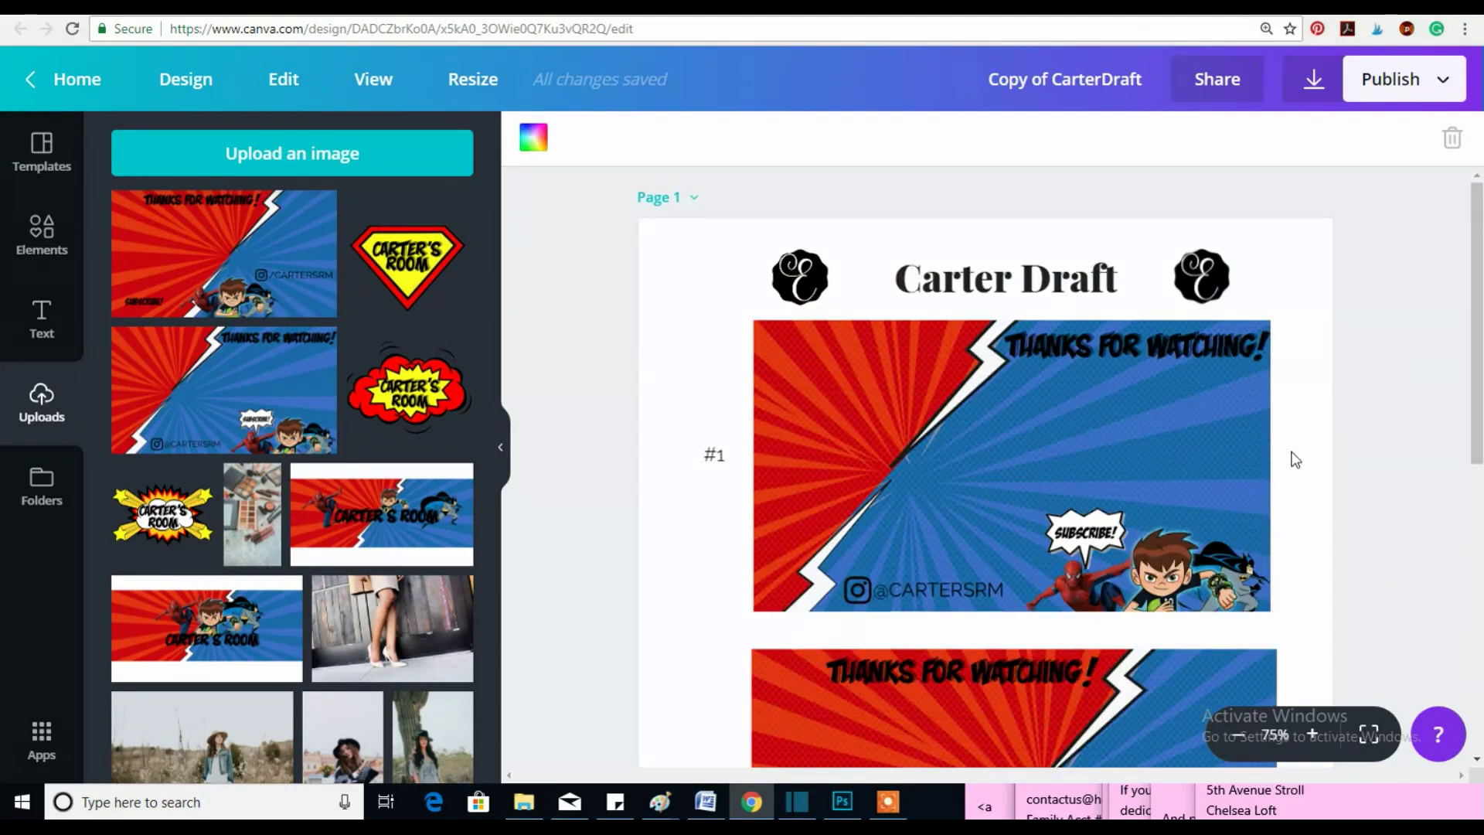
scroll(1296, 459, "down", 3)
scroll(1295, 459, "down", 4)
scroll(1295, 459, "up", 4)
Change the title from 'Copy of CarterDraft' to 'Carter End Slate Drafts 9.5.18'.
left_click(1150, 84)
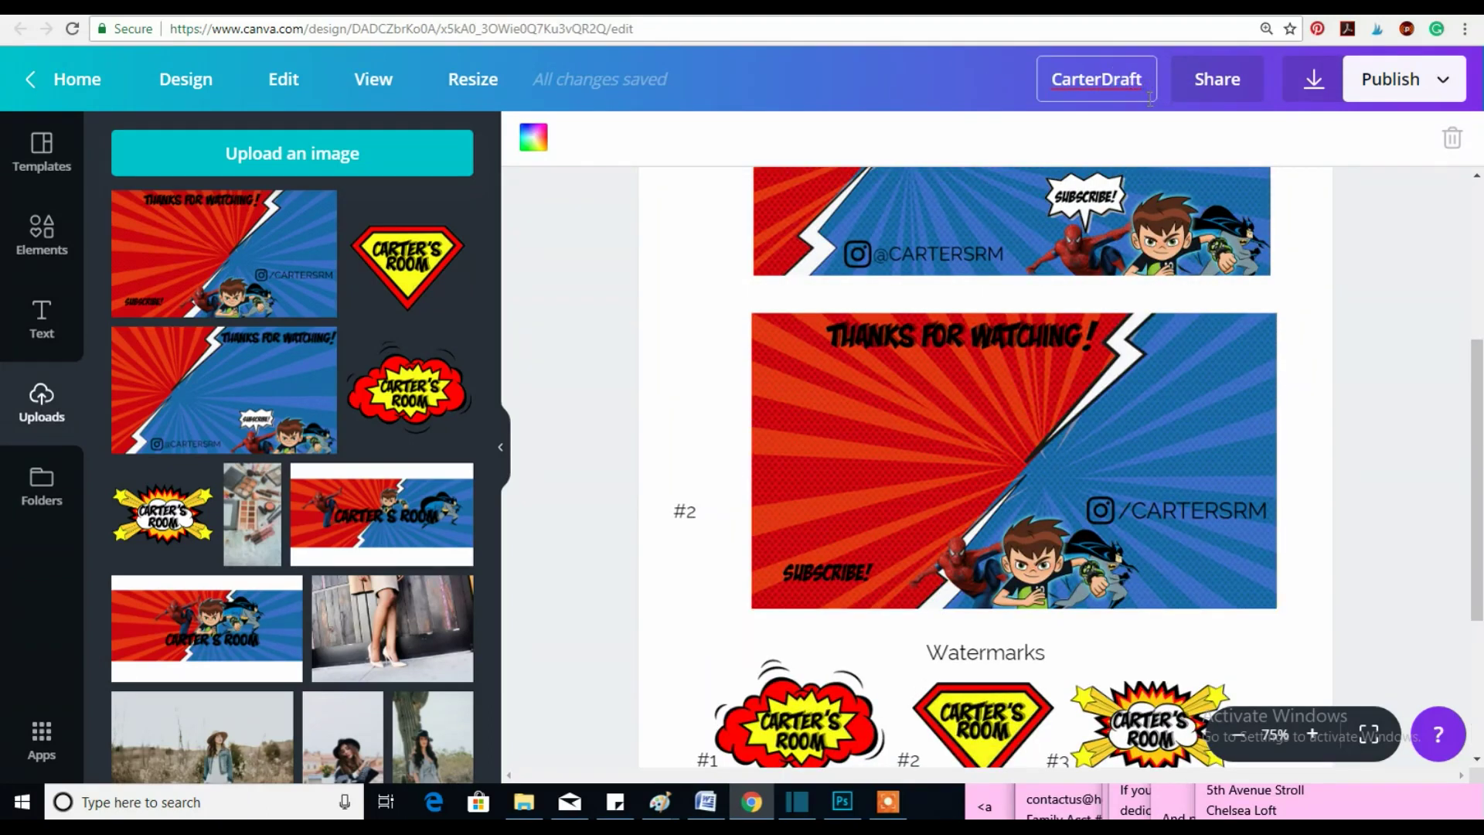
key("BackSpace")
key("BackSpace")
key("BackSpace")
key("BackSpace")
key("BackSpace")
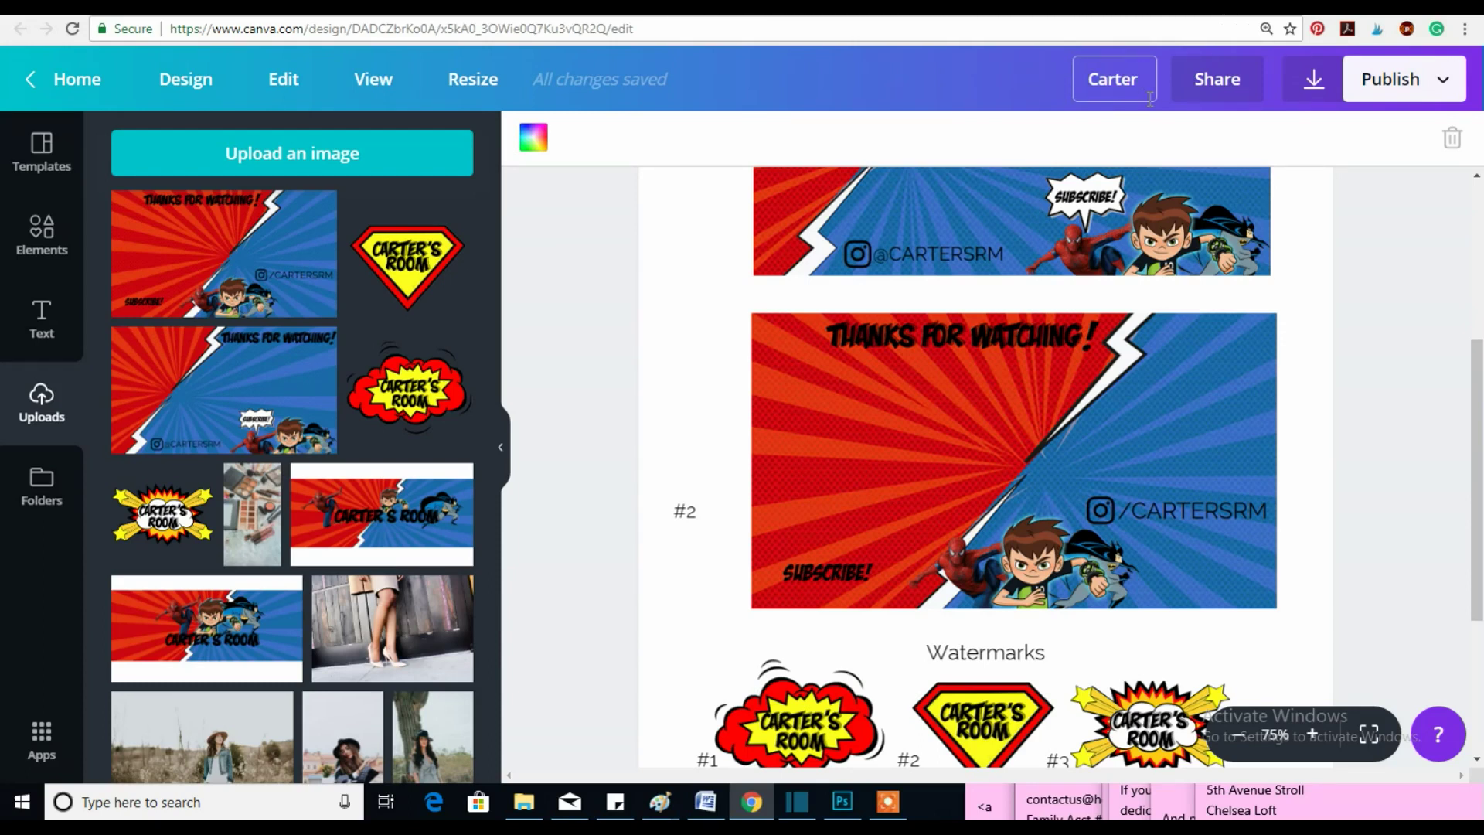
type("End Slate Drafts")
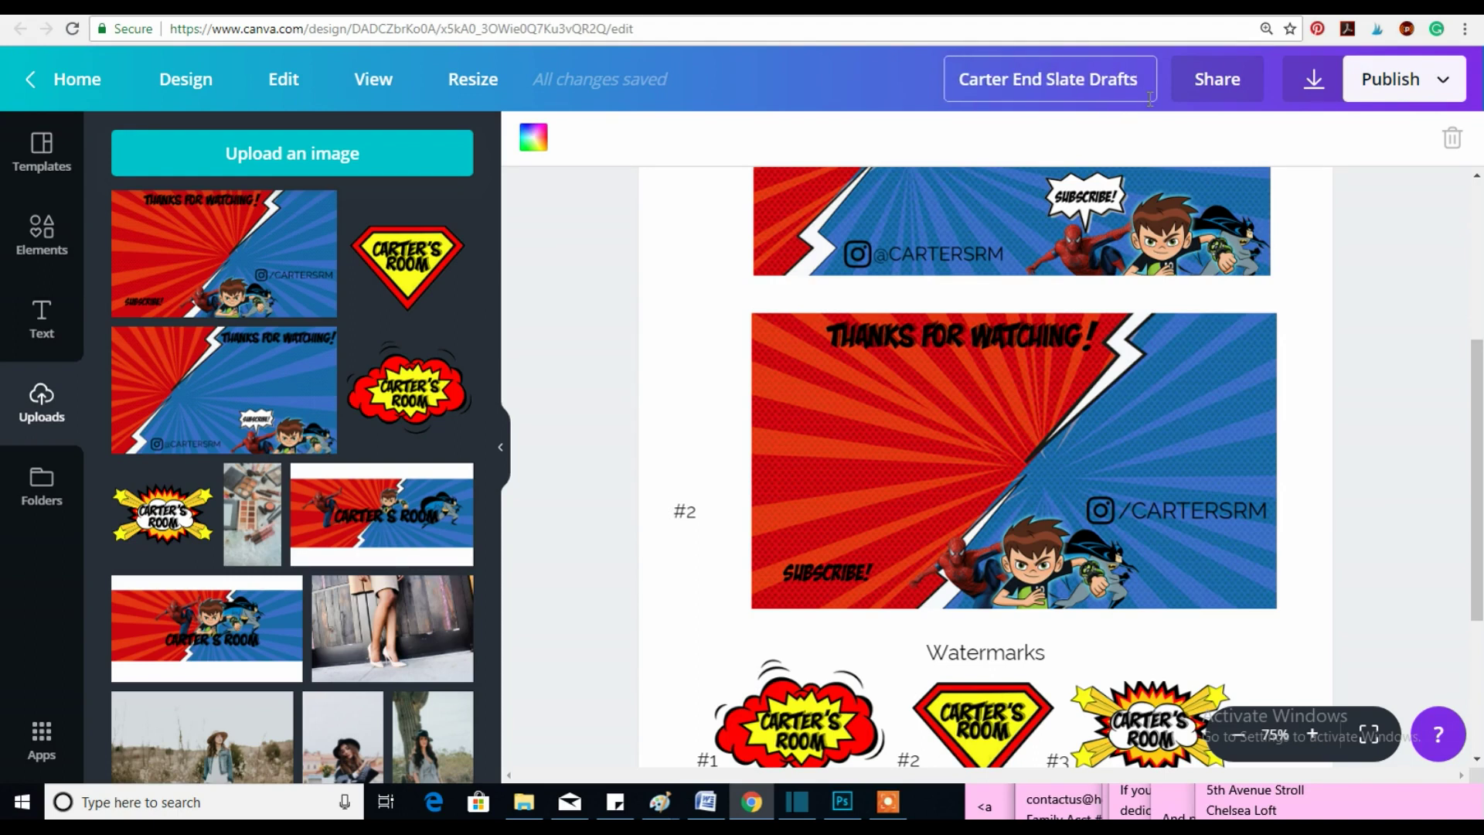
type(" 9.")
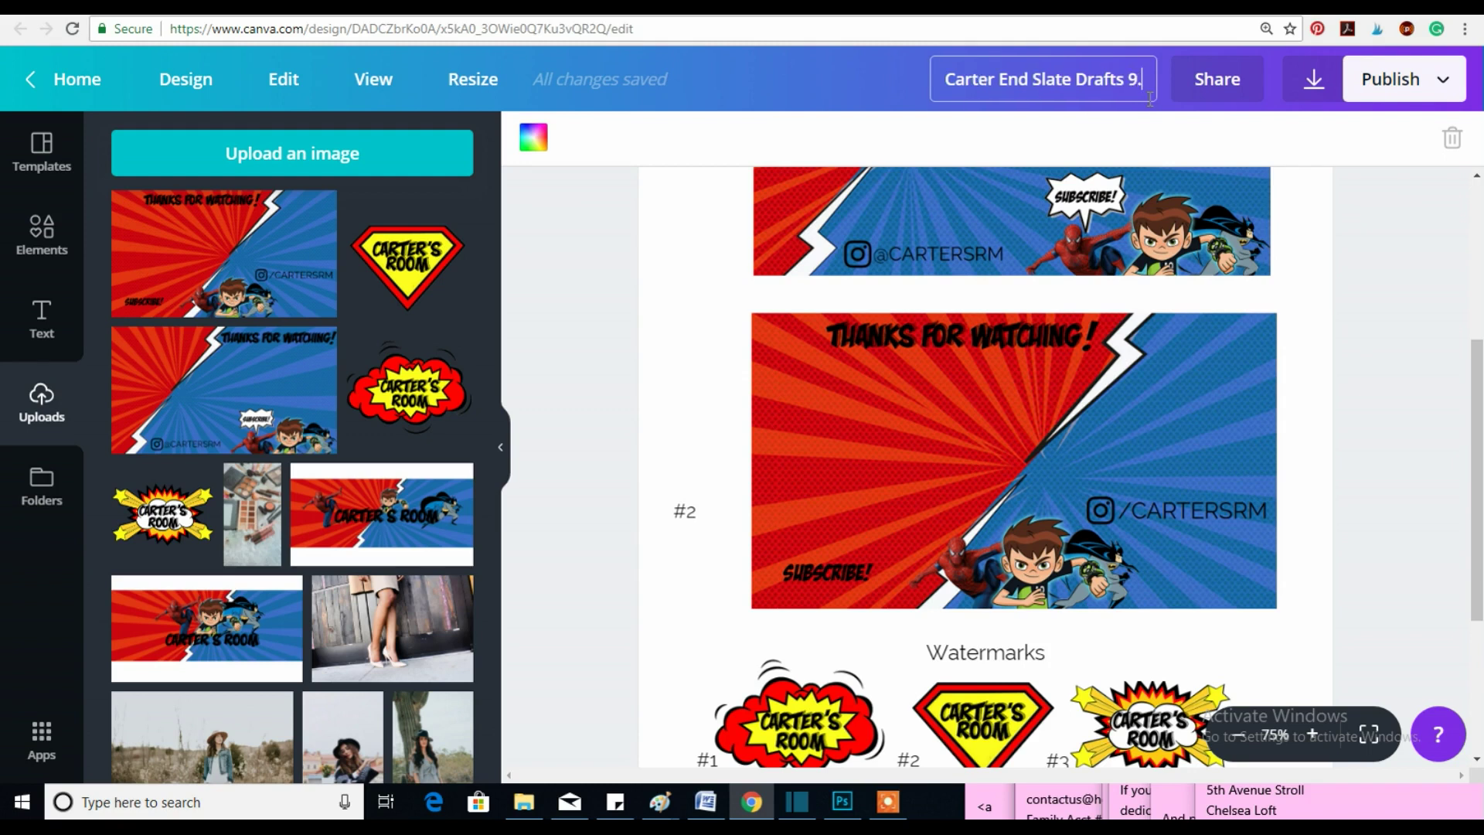
type("5")
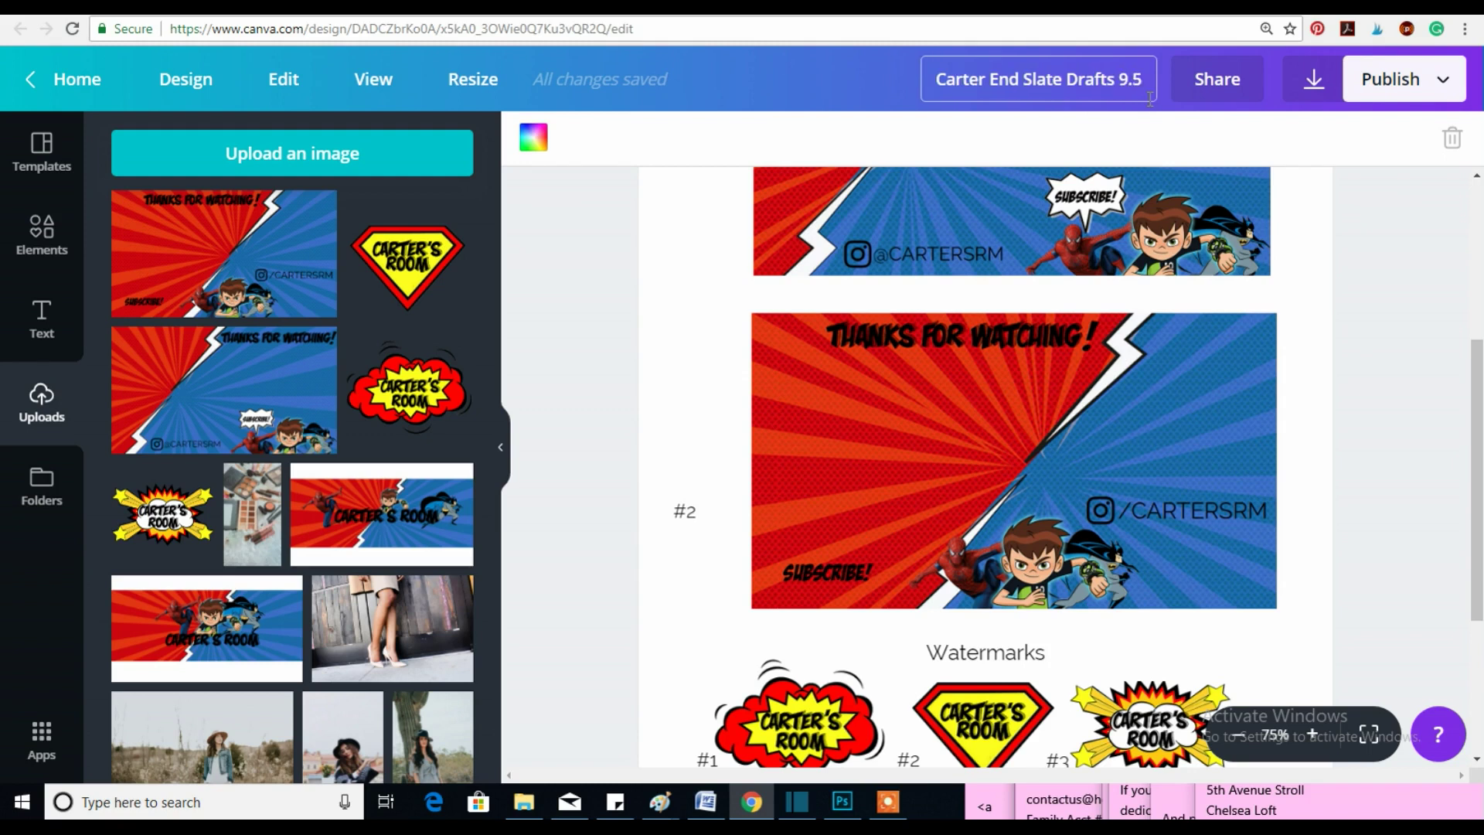
type(".18")
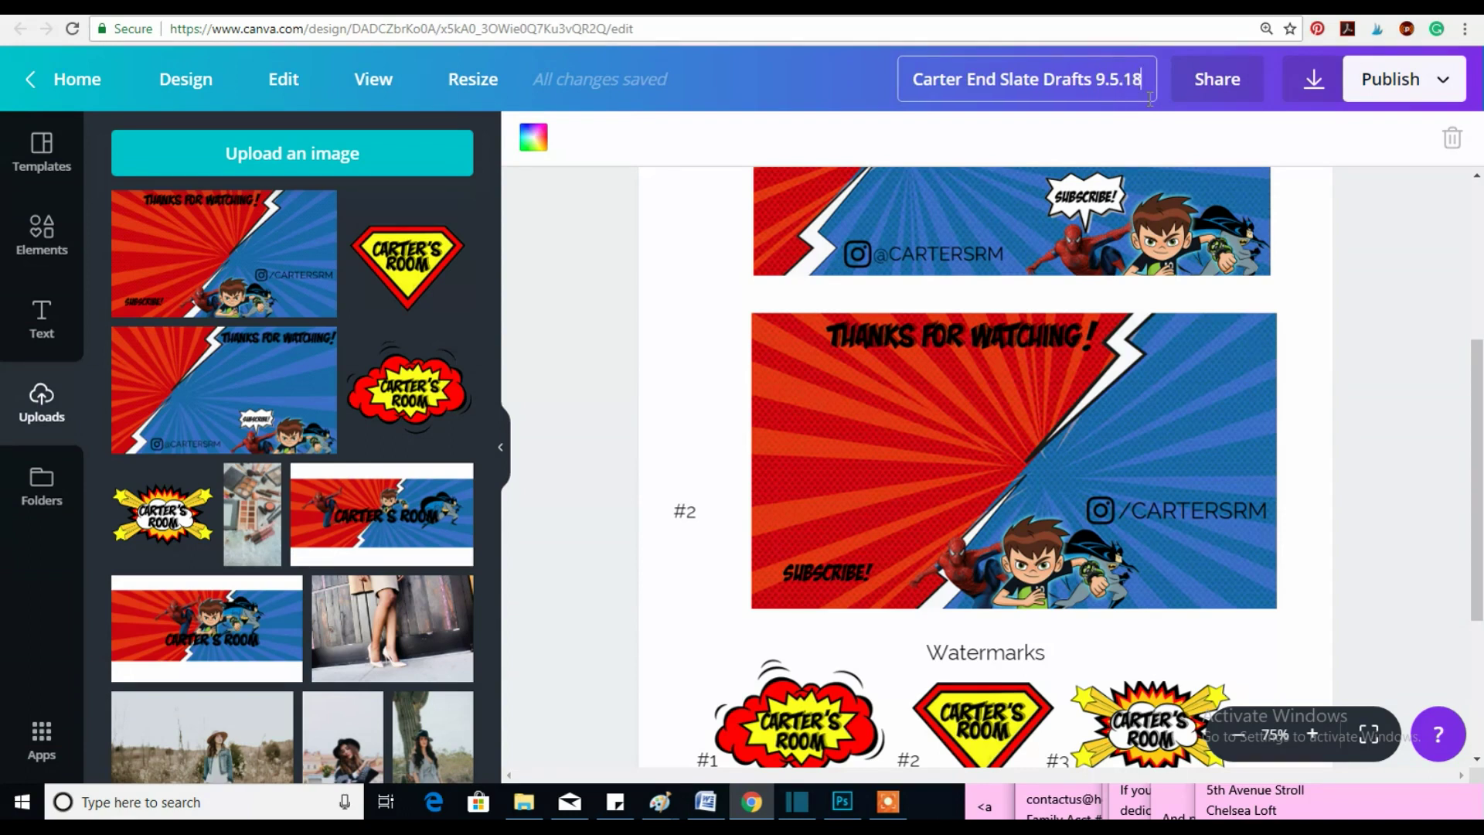
Download the design with the file type set to PDF Standard.
left_click(1314, 83)
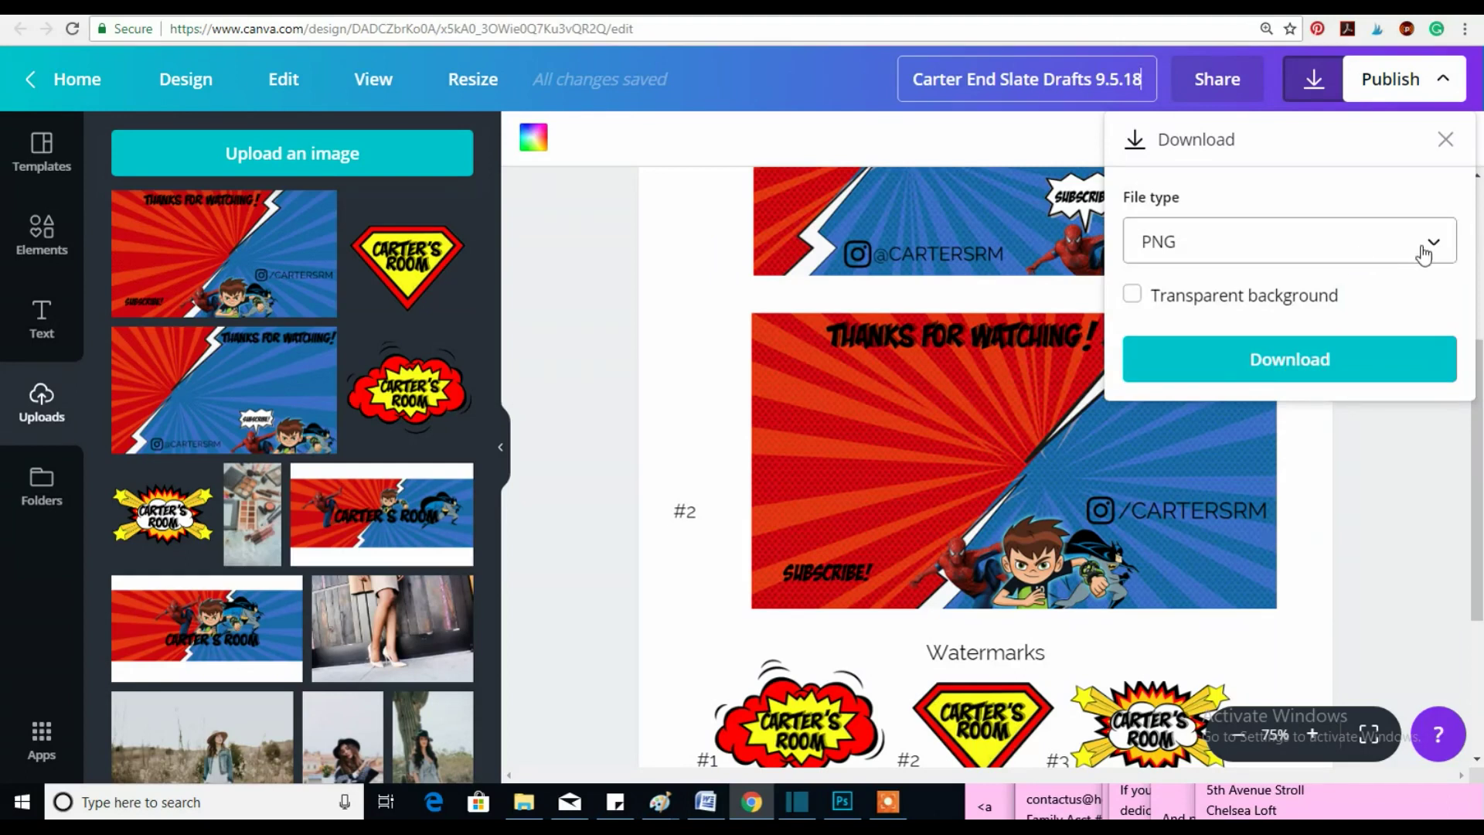
left_click(1424, 245)
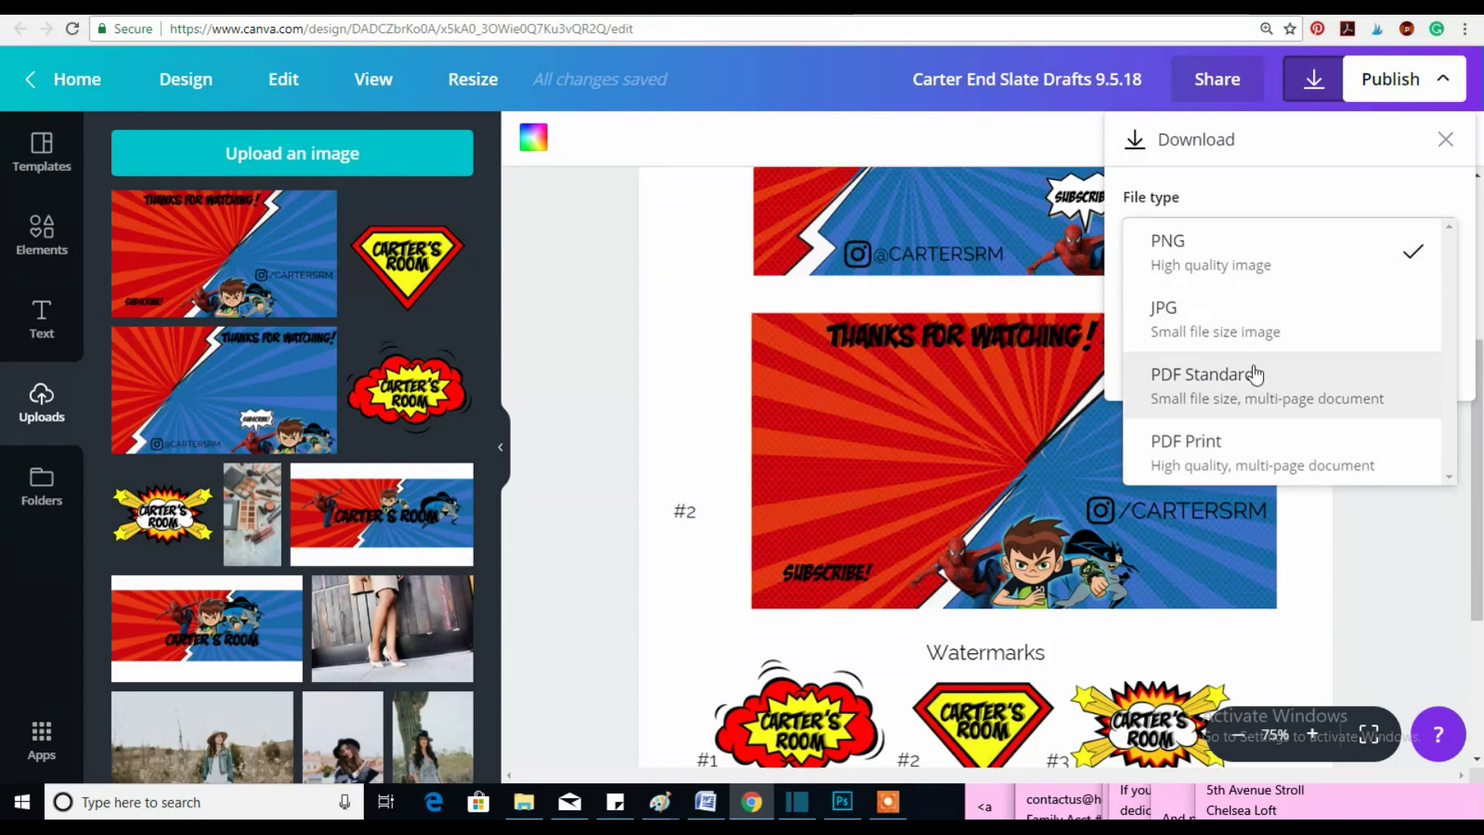
left_click(1314, 383)
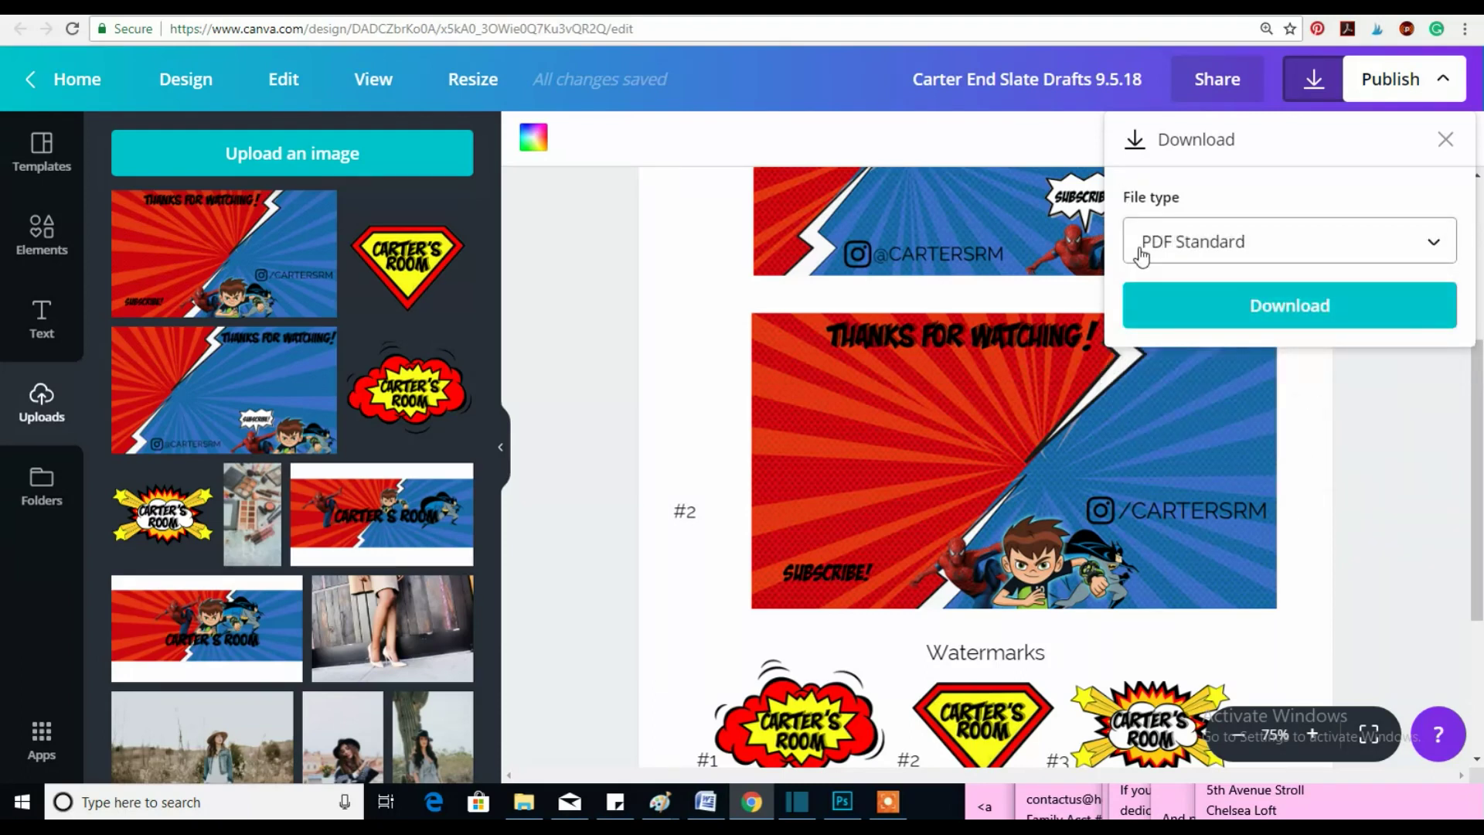
left_click(1169, 315)
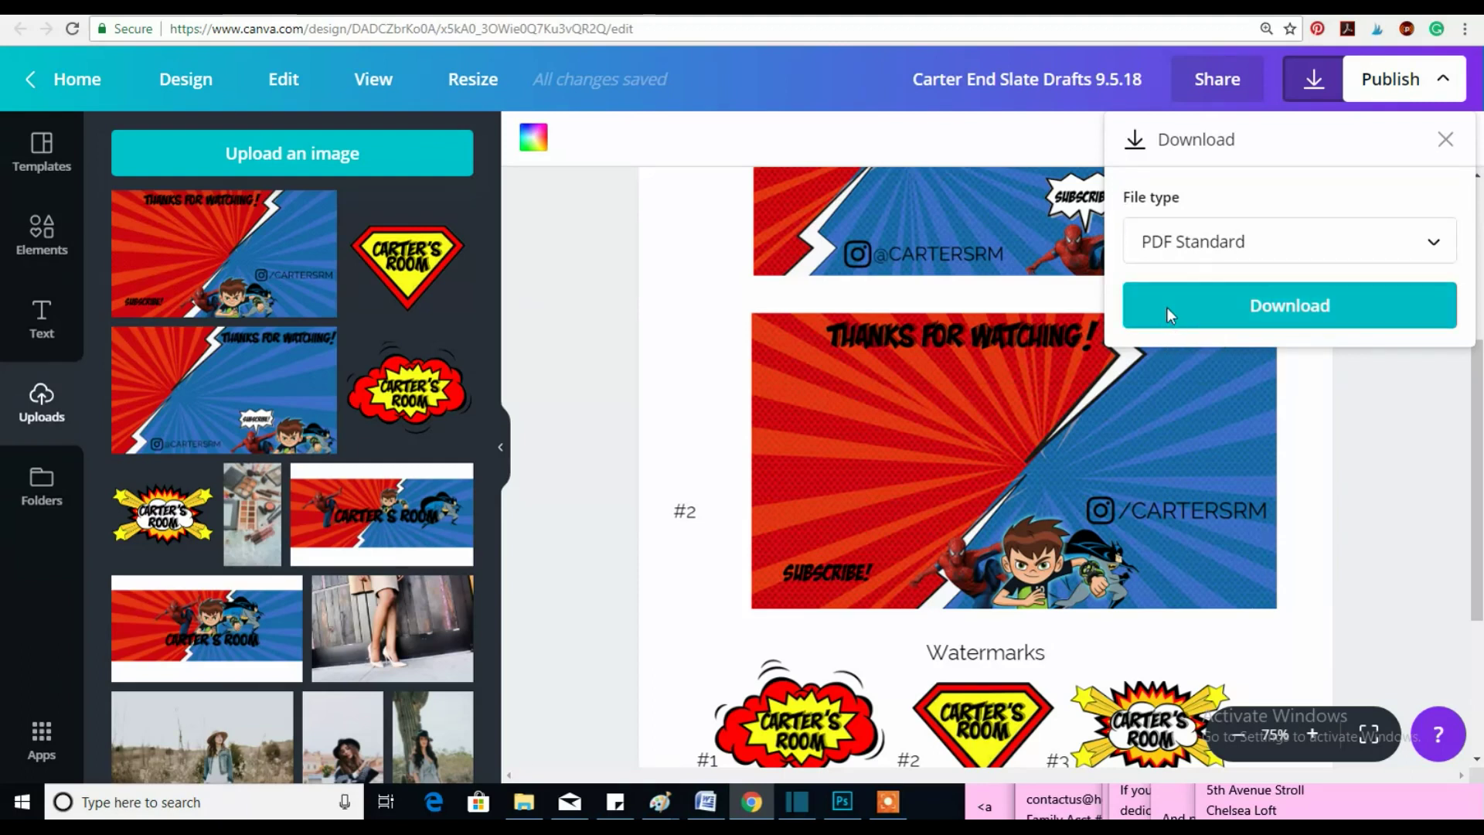